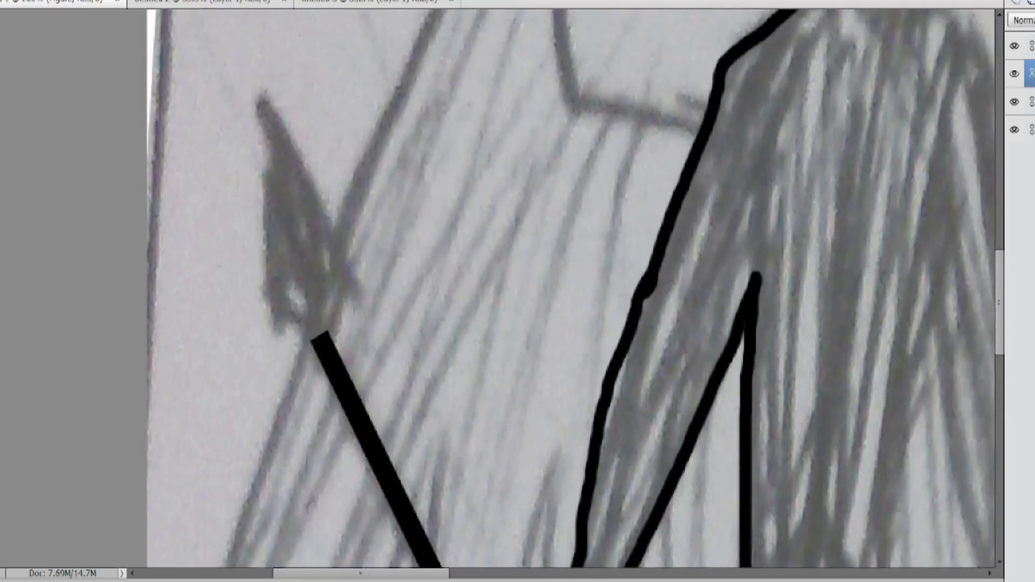
# - Draw a black outlined spearhead with a curved base at the upper end of the spear shaft
pyautogui.moveTo(235, 104); pyautogui.dragTo(236, 336)
pyautogui.moveTo(235, 103); pyautogui.dragTo(369, 248)
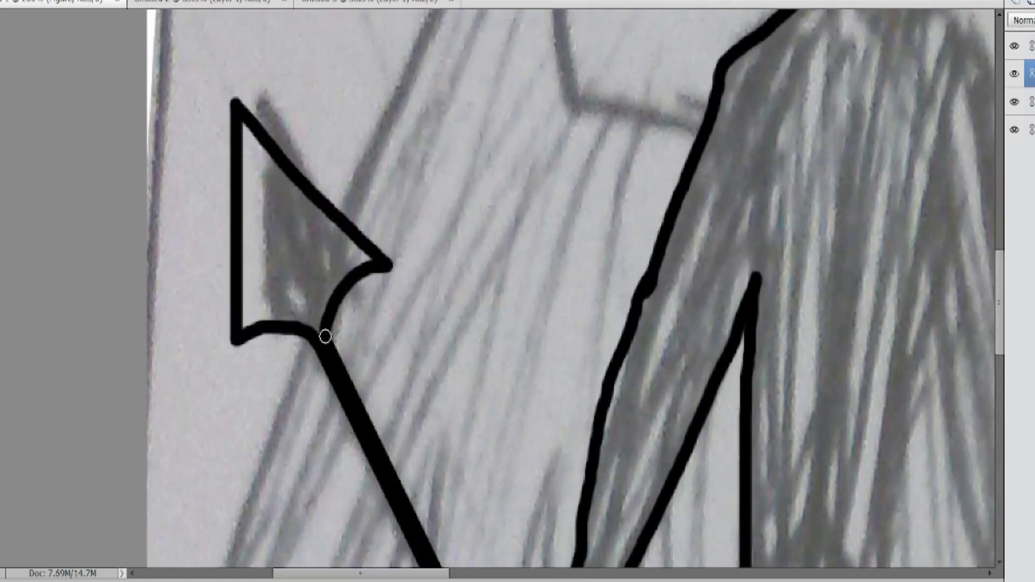
pyautogui.hotkey('ctrl', '-')
pyautogui.hotkey('ctrl', '-')
pyautogui.hotkey('ctrl', '-')
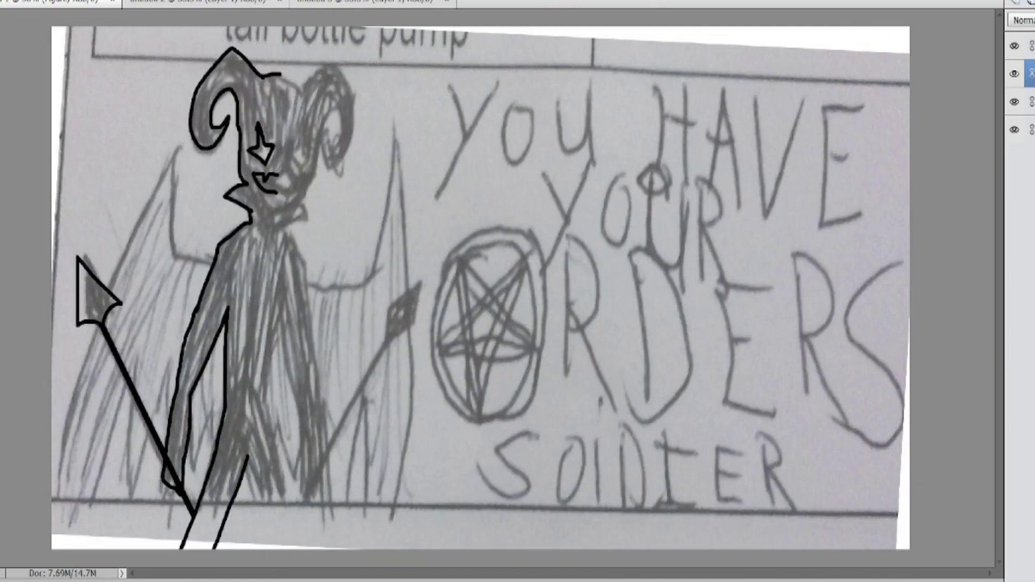
# - Duplicate the spear shaft and half-figure line art layers together
pyautogui.press('v')
pyautogui.click(139, 403)
pyautogui.moveTo(197, 518); pyautogui.dragTo(213, 547)
pyautogui.press('Escape')
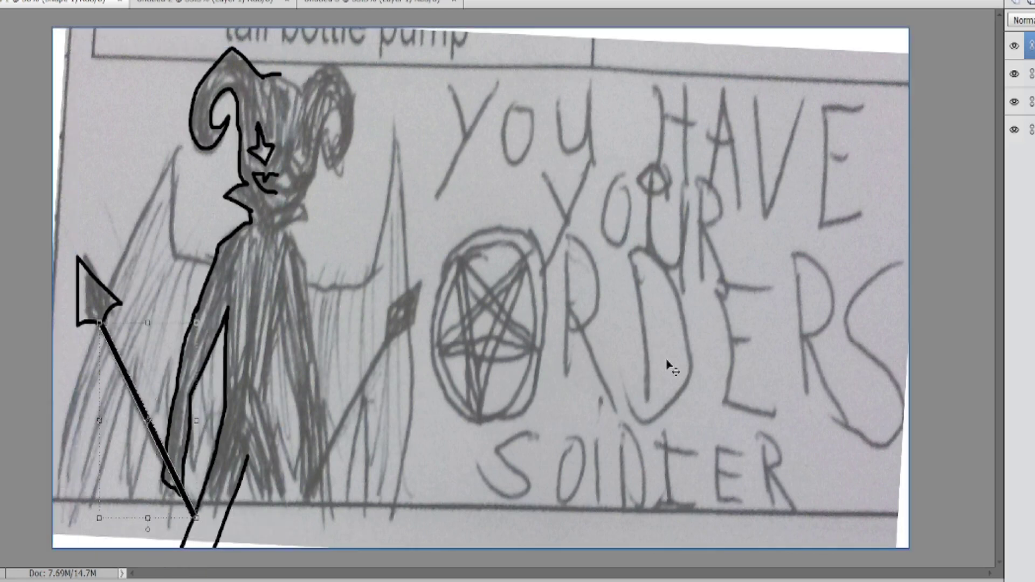
pyautogui.keyDown('ctrl'); pyautogui.click(1031, 73); pyautogui.keyUp('ctrl')
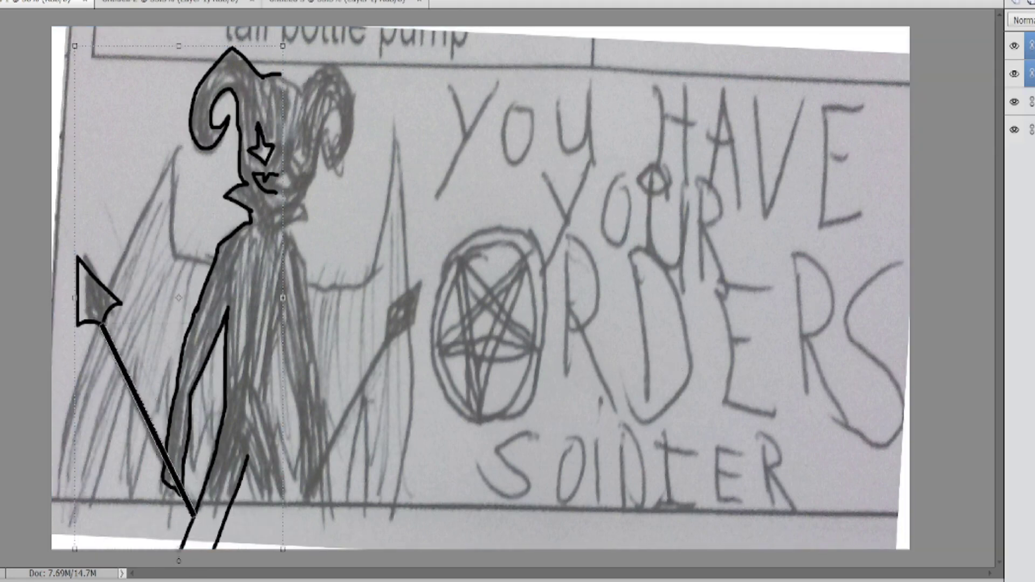
pyautogui.rightClick(1030, 74)
pyautogui.click(1032, 89)
pyautogui.click(661, 181)
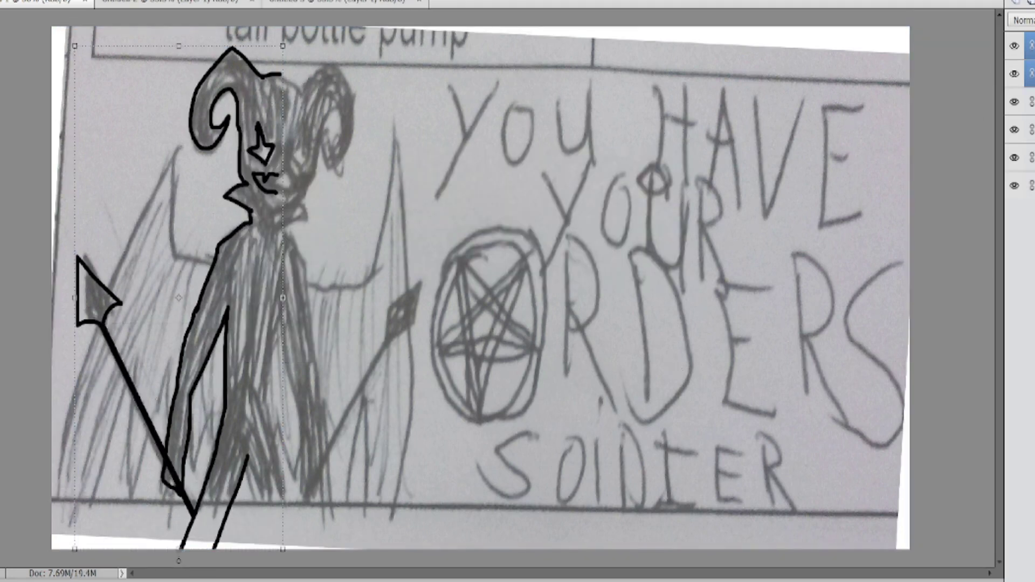
# - Flip the duplicated line art horizontally and move it right until it forms the mirrored other half of the demon
pyautogui.rightClick(220, 286)
pyautogui.click(253, 458)
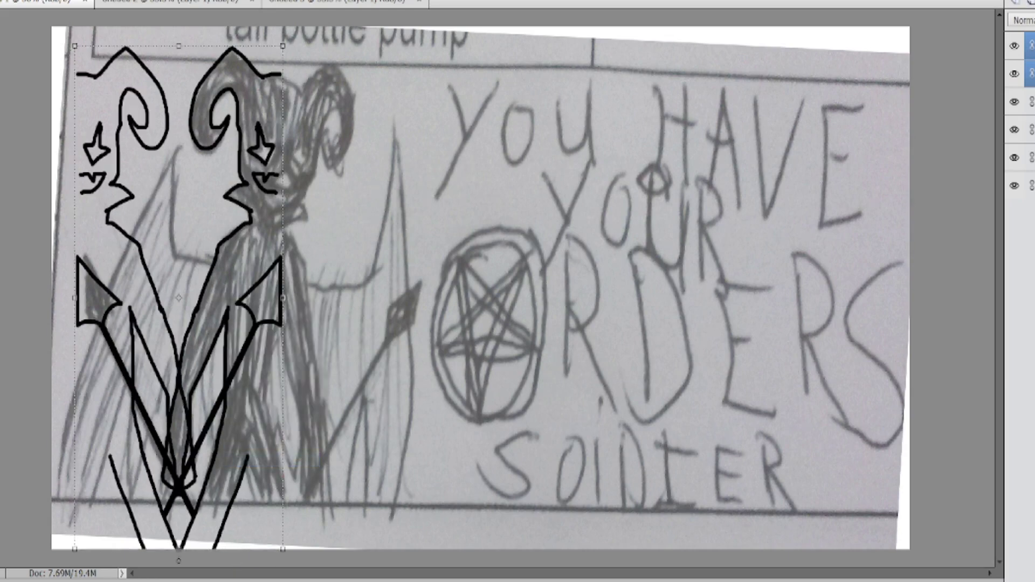
pyautogui.press('Right')
pyautogui.press('Right')
pyautogui.press('Right')
pyautogui.press('Right')
pyautogui.press('Right')
pyautogui.press('Right')
pyautogui.press('Right')
pyautogui.press('Right')
pyautogui.press('Right')
pyautogui.press('Right')
pyautogui.press('Right')
pyautogui.press('Right')
pyautogui.press('Right')
pyautogui.press('Right')
pyautogui.press('Right')
pyautogui.press('Right')
pyautogui.press('Right')
pyautogui.press('Right')
pyautogui.press('Right')
pyautogui.press('Right')
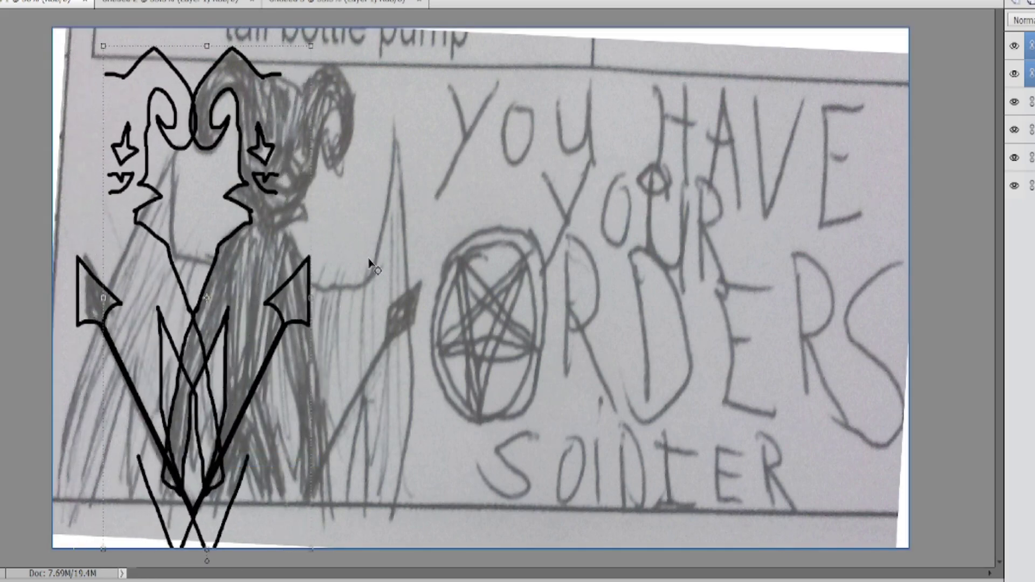
pyautogui.hotkey('shift', 'Right')
pyautogui.hotkey('shift', 'Right')
pyautogui.hotkey('shift', 'Right')
pyautogui.hotkey('shift', 'Right')
pyautogui.hotkey('shift', 'Right')
pyautogui.hotkey('shift', 'Right')
pyautogui.hotkey('shift', 'Right')
pyautogui.hotkey('shift', 'Right')
pyautogui.hotkey('shift', 'Right')
pyautogui.hotkey('shift', 'Right')
pyautogui.hotkey('shift', 'Right')
pyautogui.hotkey('shift', 'Right')
pyautogui.hotkey('shift', 'Right')
pyautogui.hotkey('shift', 'Right')
pyautogui.hotkey('shift', 'Right')
pyautogui.hotkey('shift', 'Right')
pyautogui.hotkey('shift', 'Right')
pyautogui.hotkey('shift', 'Right')
pyautogui.hotkey('shift', 'Right')
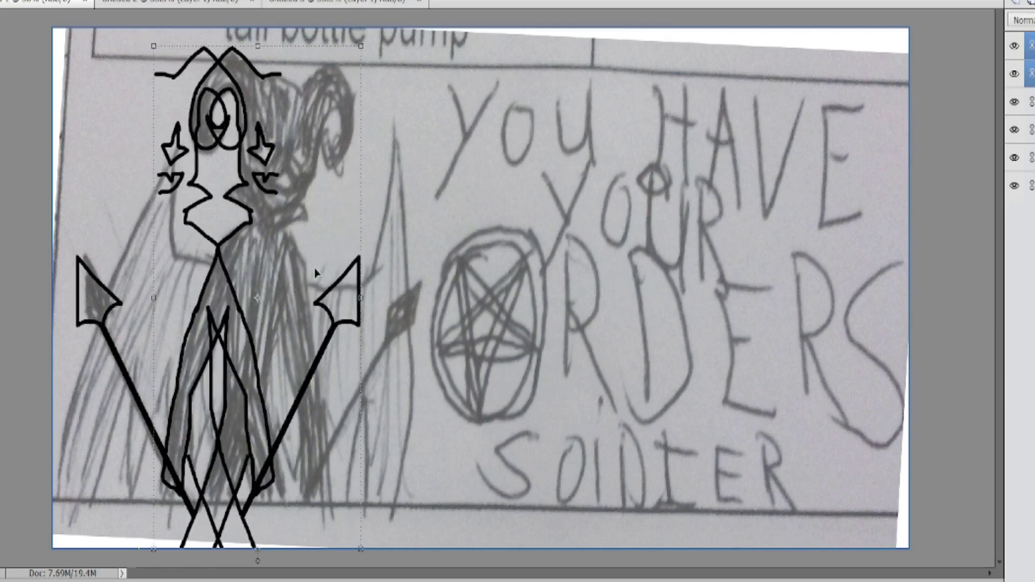
pyautogui.hotkey('shift', 'Right')
pyautogui.hotkey('shift', 'Right')
pyautogui.hotkey('shift', 'Right')
pyautogui.hotkey('shift', 'Right')
pyautogui.hotkey('shift', 'Right')
pyautogui.hotkey('shift', 'Right')
pyautogui.hotkey('shift', 'Right')
pyautogui.hotkey('shift', 'Right')
pyautogui.hotkey('shift', 'Right')
pyautogui.hotkey('shift', 'Right')
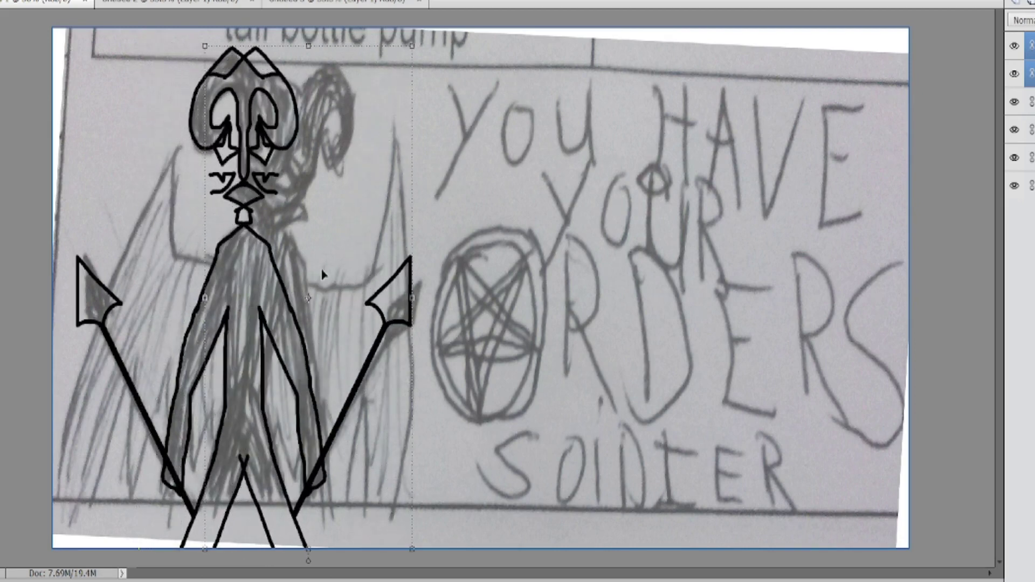
pyautogui.hotkey('shift', 'Right')
pyautogui.hotkey('shift', 'Right')
pyautogui.hotkey('shift', 'Right')
pyautogui.hotkey('shift', 'Right')
pyautogui.hotkey('shift', 'Right')
pyautogui.hotkey('shift', 'Right')
pyautogui.hotkey('shift', 'Right')
pyautogui.hotkey('shift', 'Right')
pyautogui.hotkey('shift', 'Right')
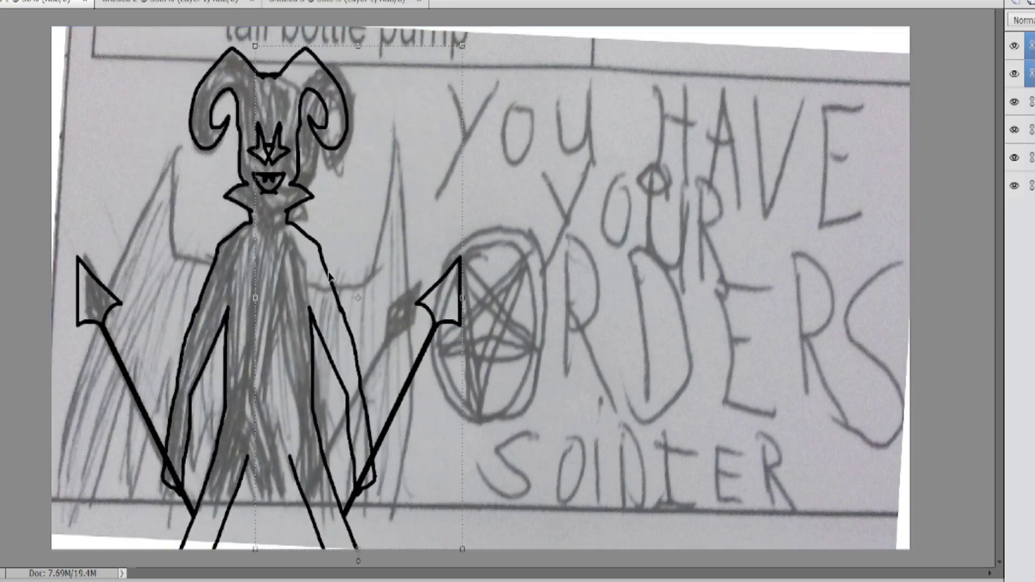
pyautogui.hotkey('shift', 'Right')
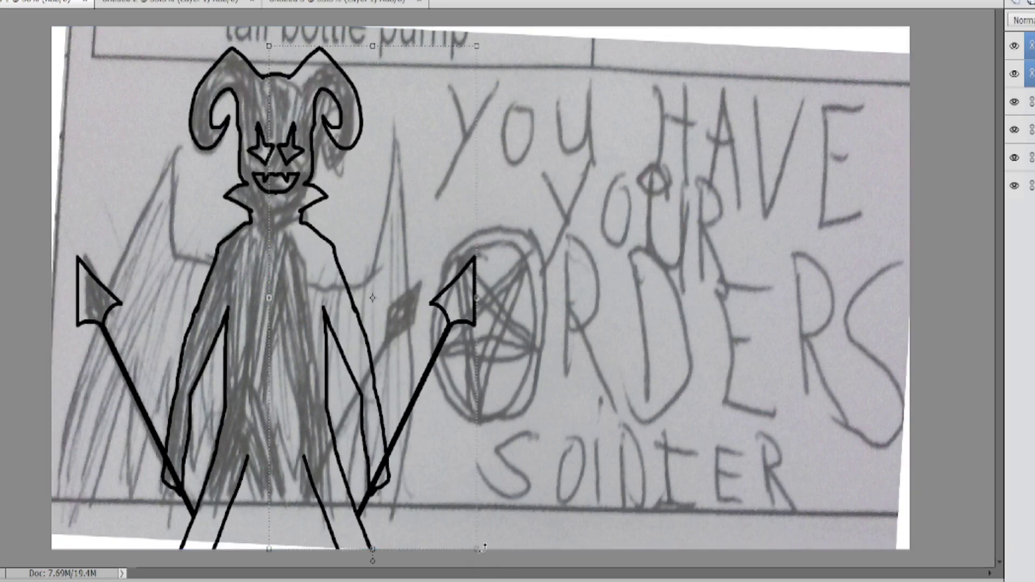
# - Rotate the mirrored half slightly clockwise and shift it so its head lines join the original half
pyautogui.moveTo(482, 548); pyautogui.dragTo(455, 561)
pyautogui.moveTo(299, 167); pyautogui.dragTo(286, 179)
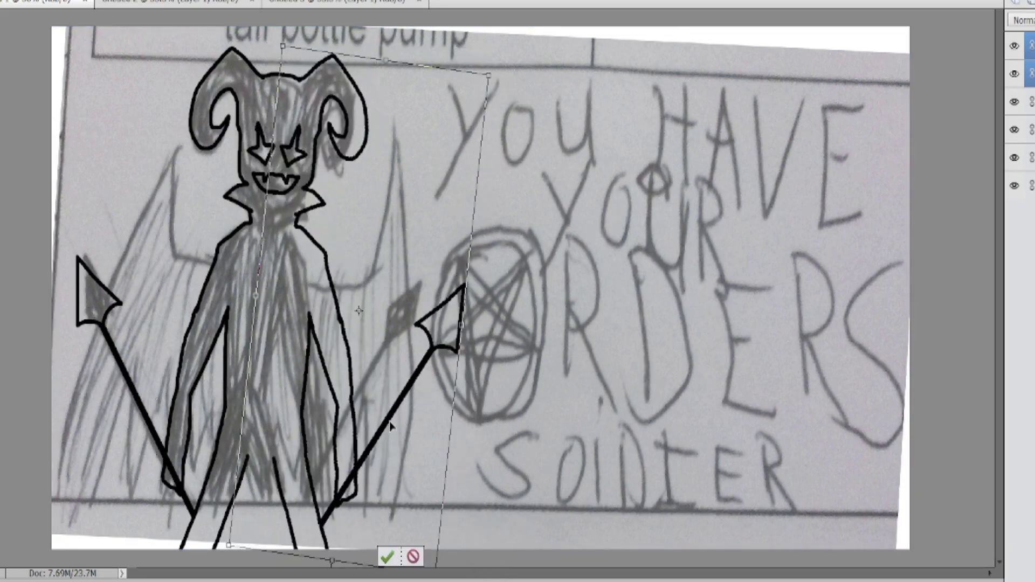
pyautogui.click(386, 556)
# - Select the original half and its spear shaft, rotate them slightly counterclockwise, and align them with the mirrored half
pyautogui.click(1031, 130)
pyautogui.keyDown('shift'); pyautogui.click(1031, 102); pyautogui.keyUp('shift')
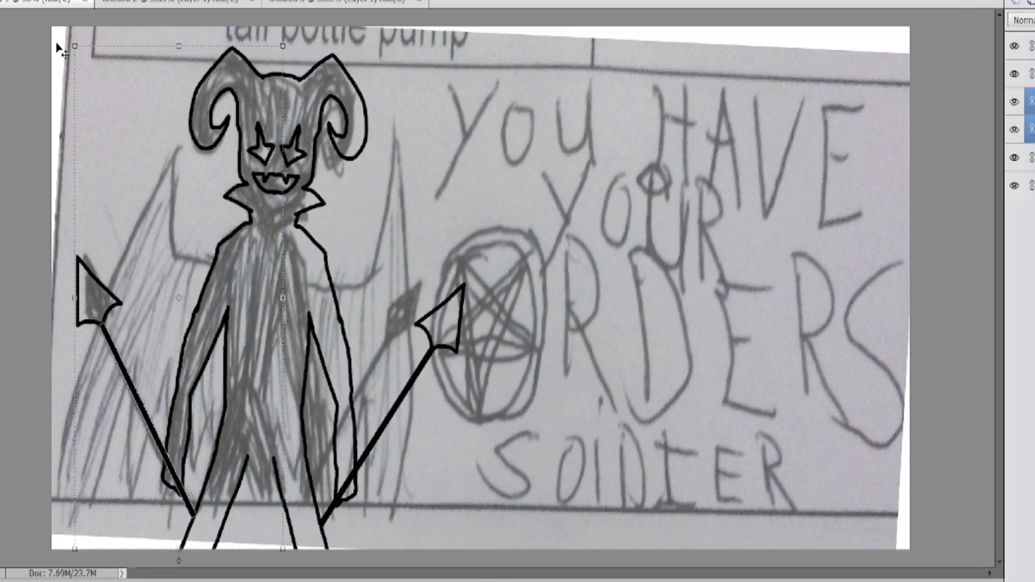
pyautogui.moveTo(68, 38); pyautogui.dragTo(54, 44)
pyautogui.moveTo(266, 153); pyautogui.dragTo(270, 157)
pyautogui.moveTo(433, 244); pyautogui.dragTo(437, 243)
pyautogui.click(110, 558)
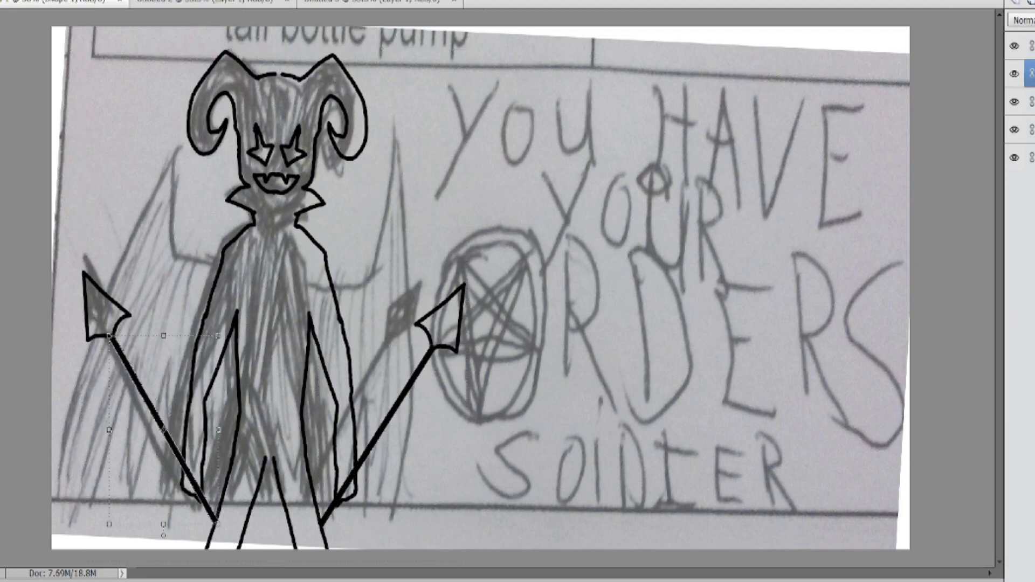
# - Merge the figure and spear layers and draw pointed cloth flaps at both hips and between the legs
pyautogui.hotkey('ctrl', 'e')
pyautogui.scroll(2, 279, 76)
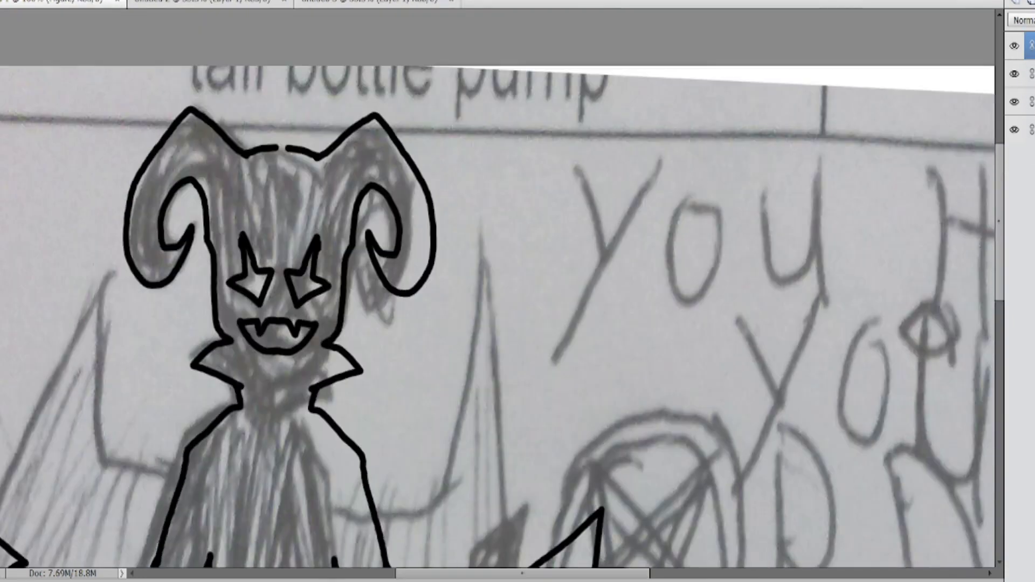
pyautogui.scroll(-10, 280, 146)
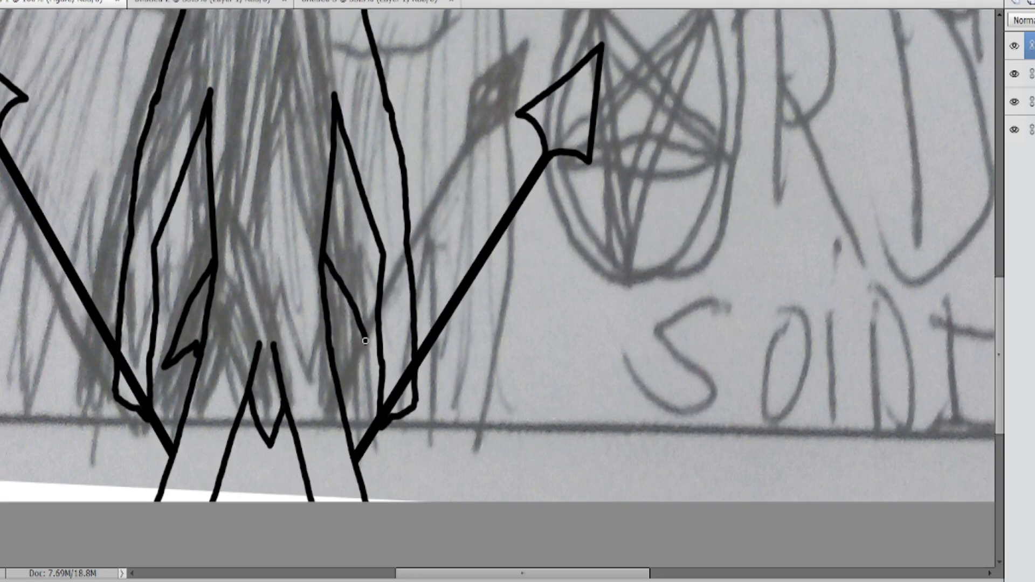
pyautogui.scroll(3, 291, 389)
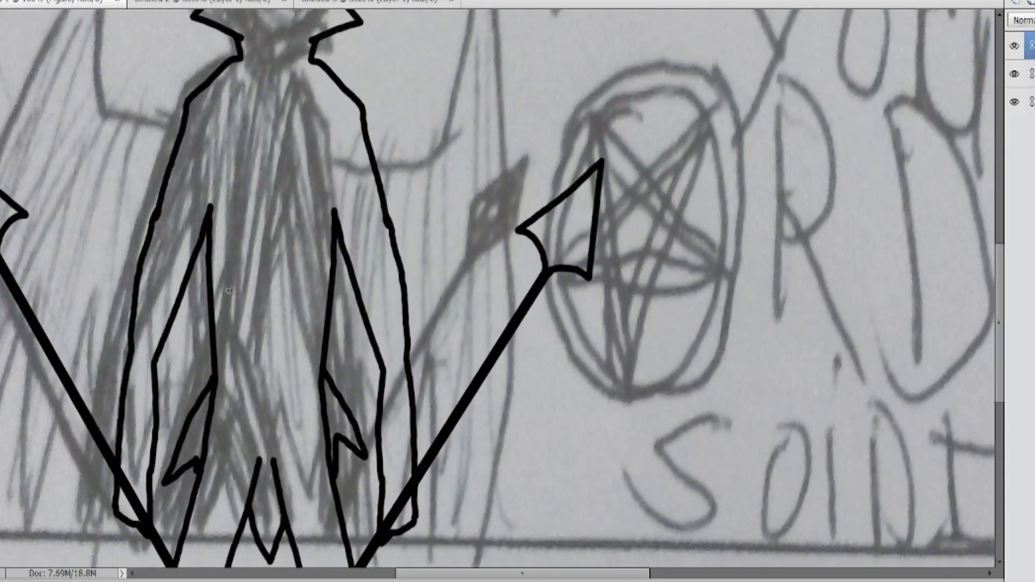
pyautogui.scroll(4, 228, 291)
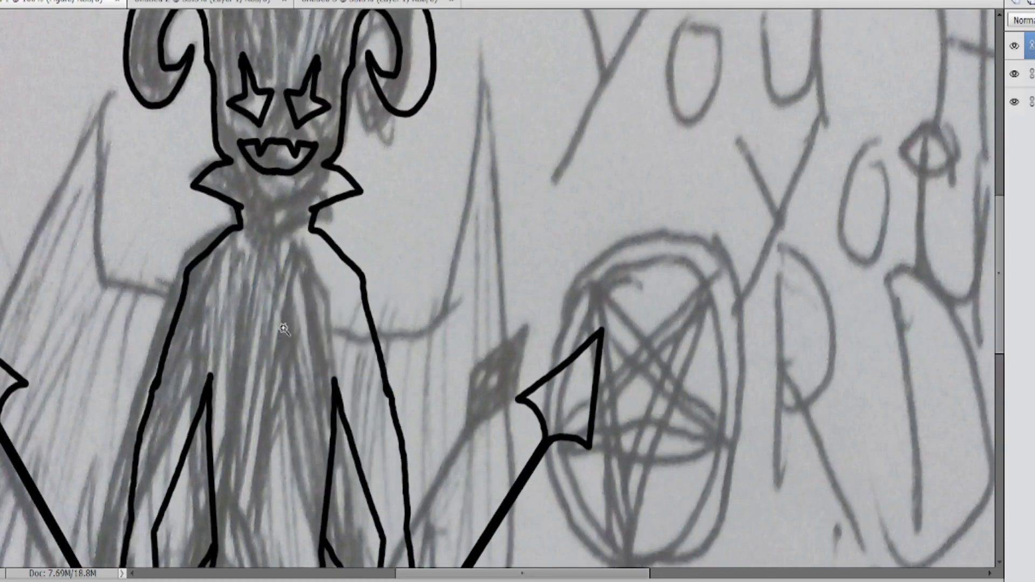
# - Select the areas inside the figure and spearhead outlines, expand the selection, fill it with black, and deselect
pyautogui.scroll(-6, 284, 329)
pyautogui.moveTo(485, 575); pyautogui.dragTo(466, 577)
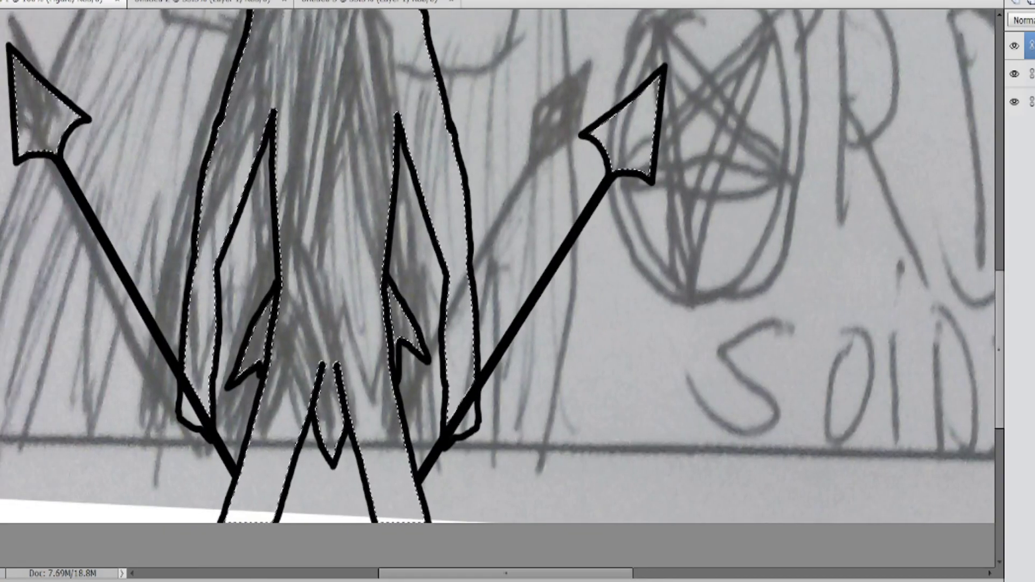
pyautogui.click(115, 1)
pyautogui.moveTo(135, 93)
pyautogui.click(252, 120)
pyautogui.press('Return')
pyautogui.hotkey('alt', 'BackSpace')
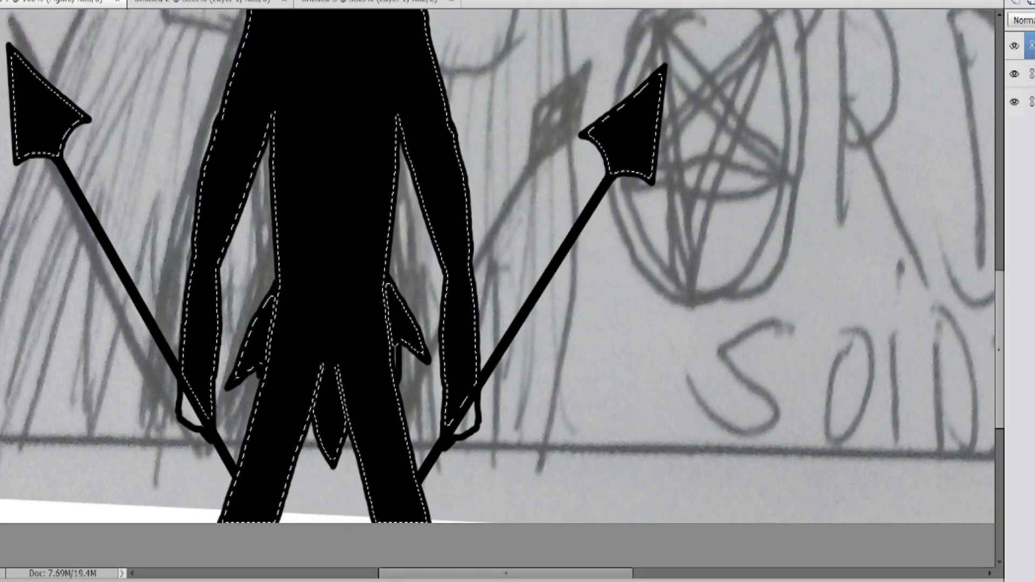
pyautogui.hotkey('ctrl', 'd')
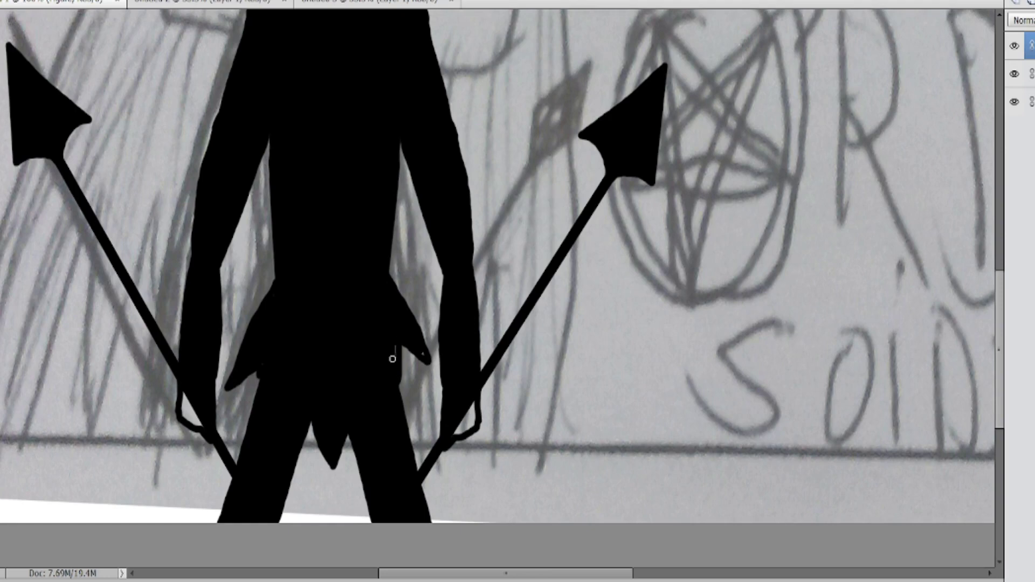
# - Paint the unfilled hands gripping the spears and the fangs in the mouth solid black
pyautogui.click(337, 400)
pyautogui.scroll(-1, 155, 354)
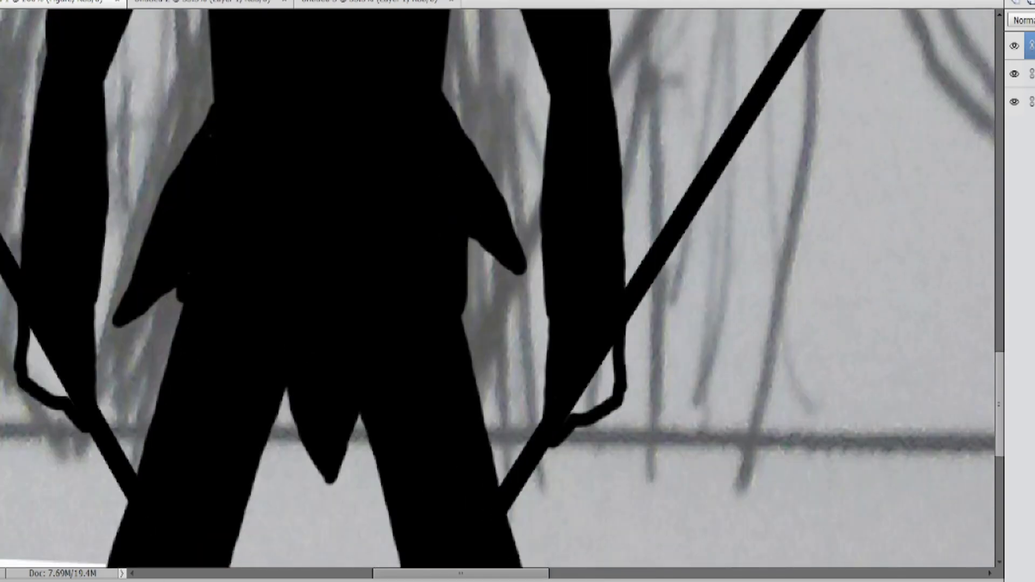
pyautogui.moveTo(40, 339); pyautogui.dragTo(62, 382)
pyautogui.hotkey('ctrl', 'z')
pyautogui.moveTo(612, 340); pyautogui.dragTo(573, 400)
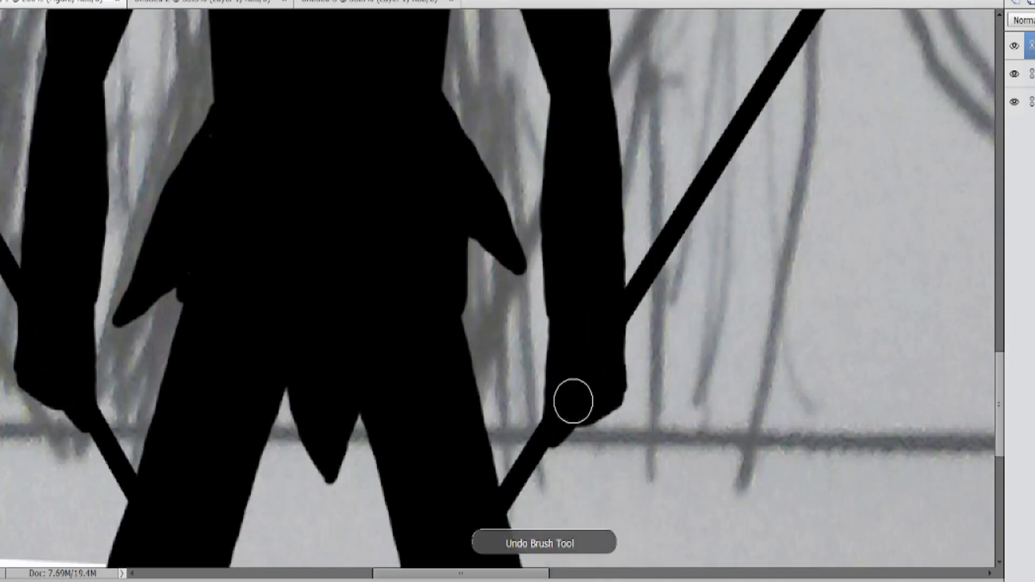
pyautogui.scroll(10, 513, 362)
pyautogui.scroll(3, 453, 325)
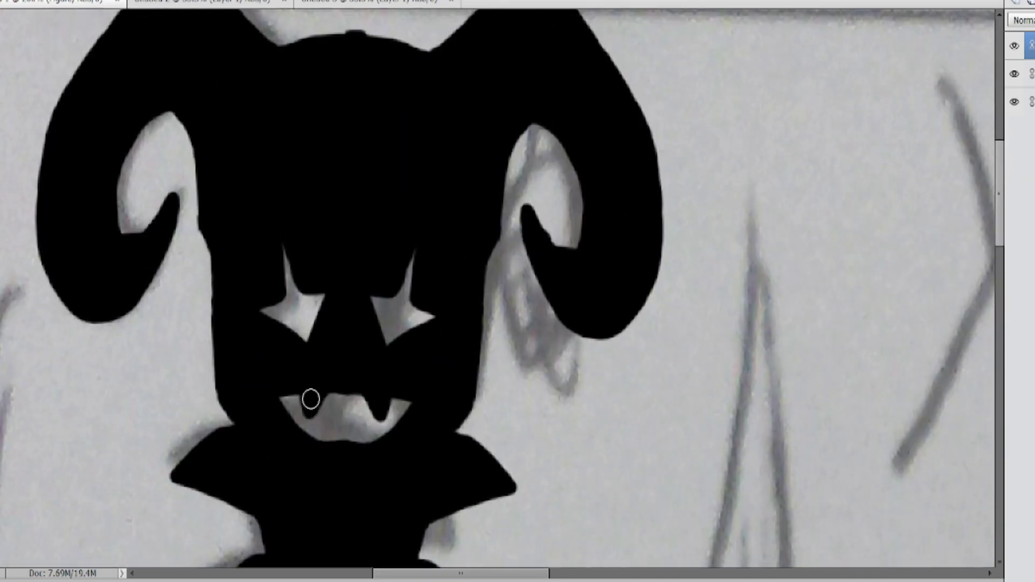
pyautogui.scroll(-10, 358, 393)
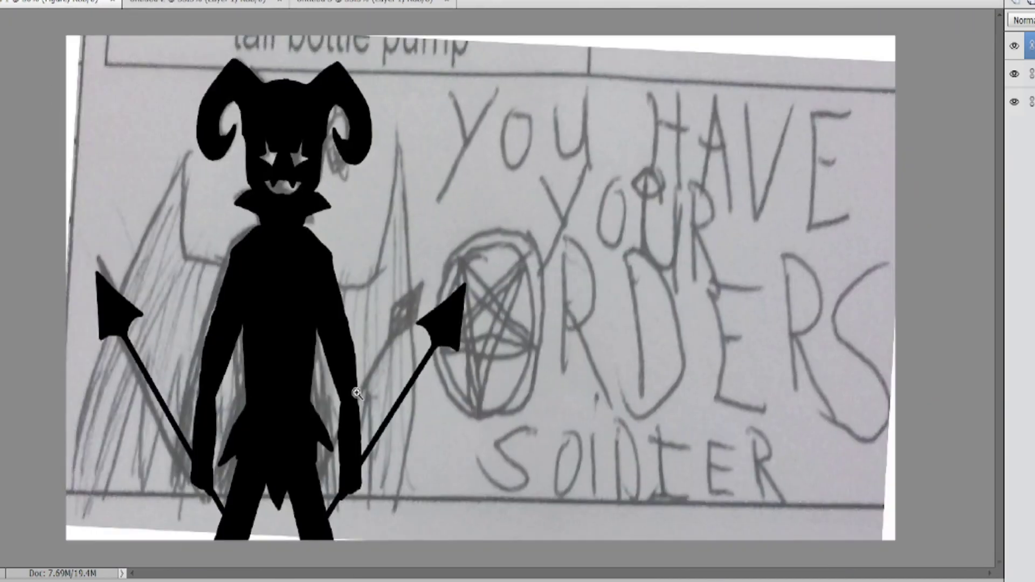
# - Add a new layer beneath the figure and choose a dark purple foreground color
pyautogui.click(1030, 101)
pyautogui.click(1, 431)
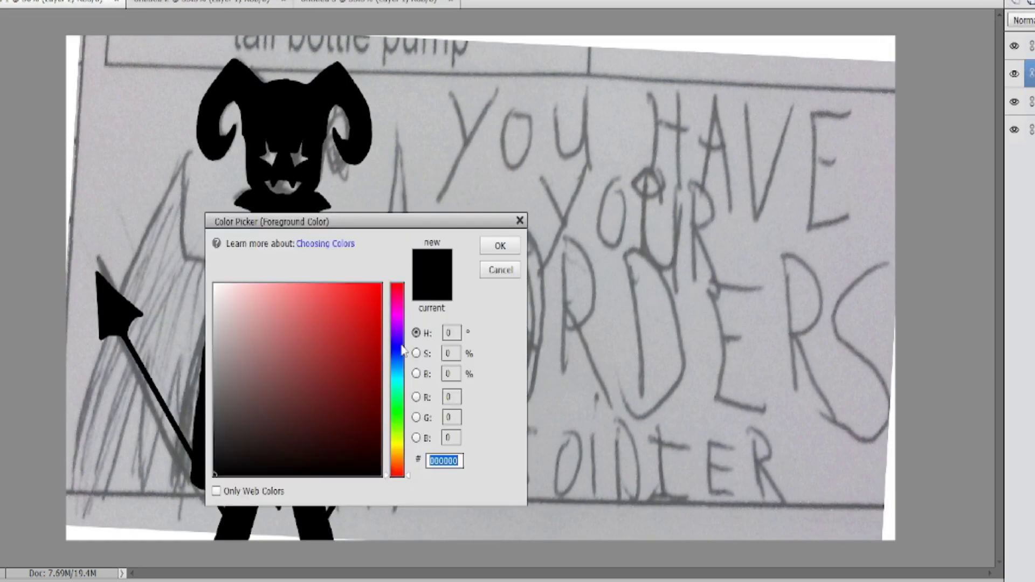
pyautogui.click(399, 323)
pyautogui.click(369, 437)
pyautogui.click(501, 246)
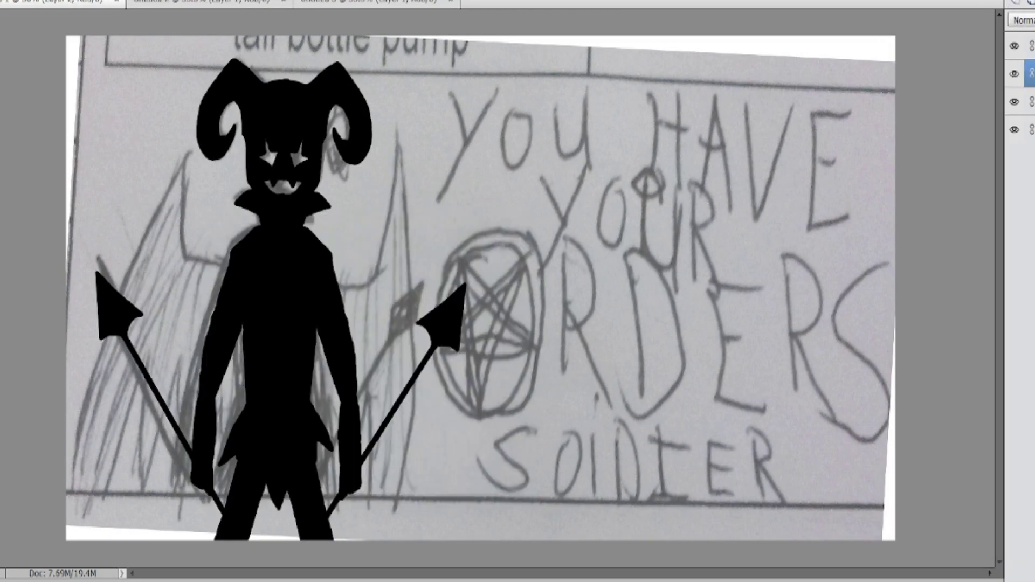
# - Outline the left wing in dark purple along the sketch, from its pointed tip down to a jagged lower edge
pyautogui.hotkey('ctrl', '+')
pyautogui.hotkey('ctrl', '+')
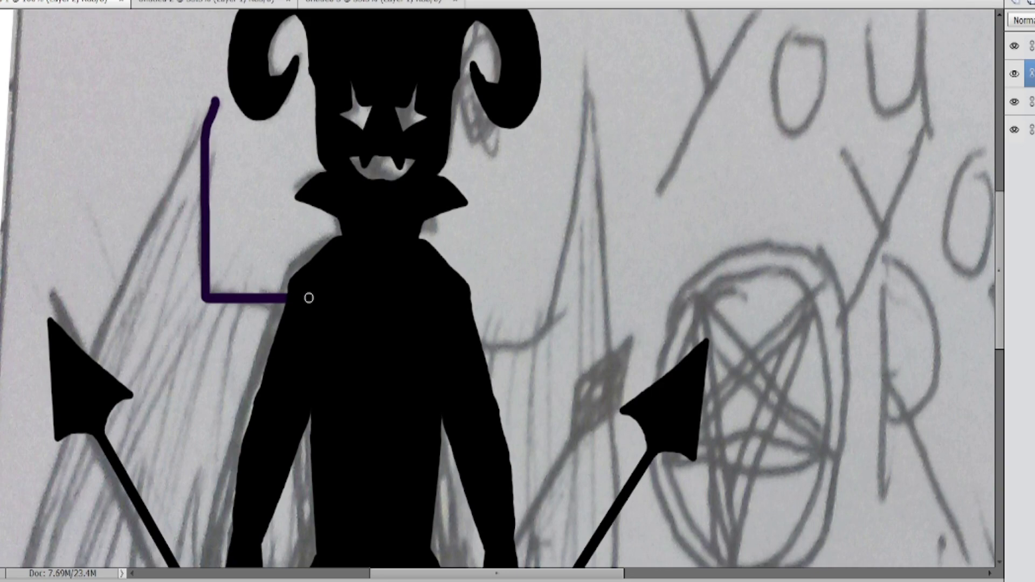
pyautogui.moveTo(216, 81)
pyautogui.mouseDown()
pyautogui.moveTo(81, 373)
pyautogui.moveTo(21, 571)
pyautogui.mouseUp()
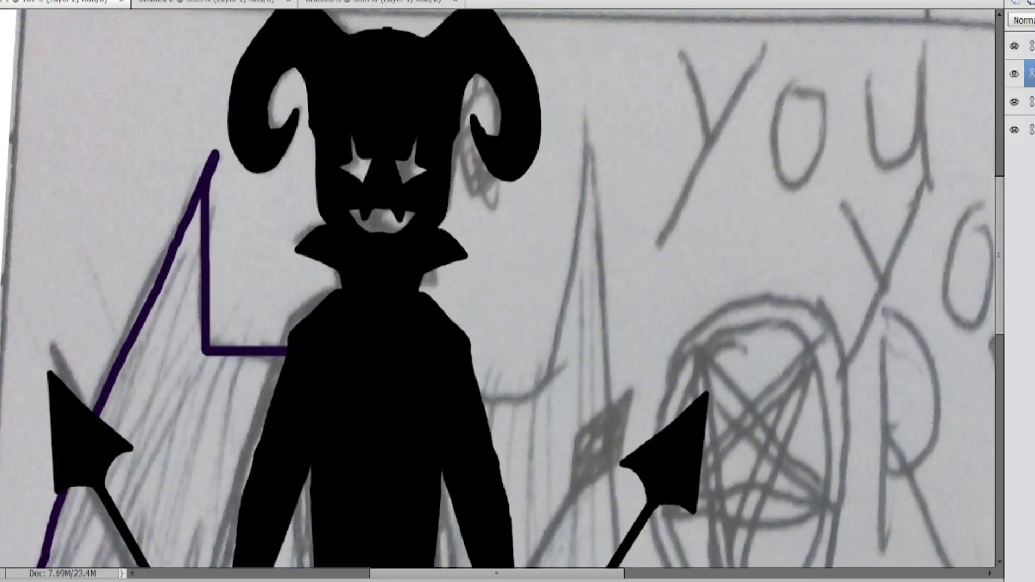
pyautogui.scroll(-5, 19, 386)
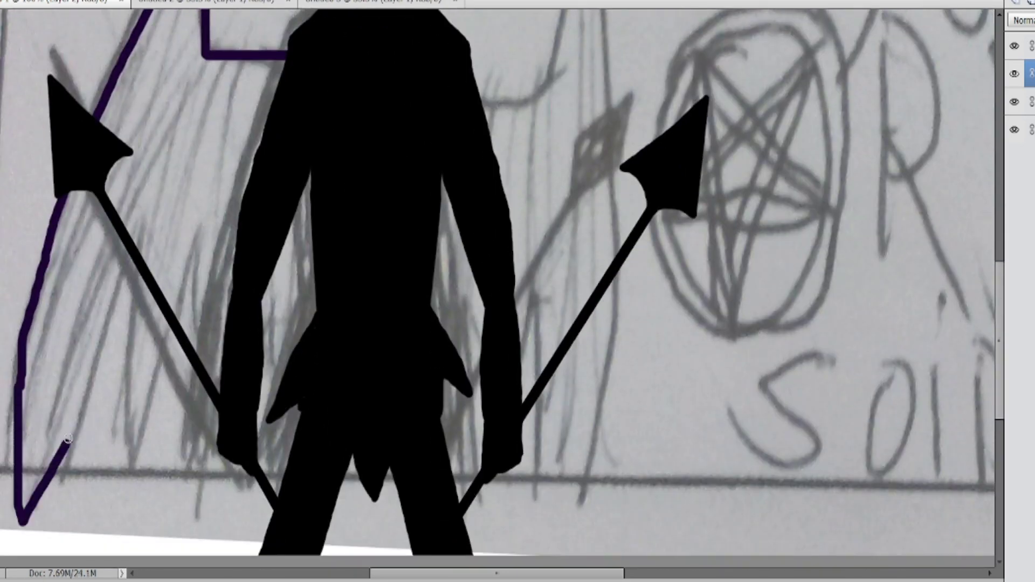
pyautogui.moveTo(127, 407)
pyautogui.mouseDown()
pyautogui.moveTo(146, 462)
pyautogui.moveTo(202, 267)
pyautogui.moveTo(212, 458)
pyautogui.moveTo(259, 415)
pyautogui.moveTo(288, 475)
pyautogui.mouseUp()
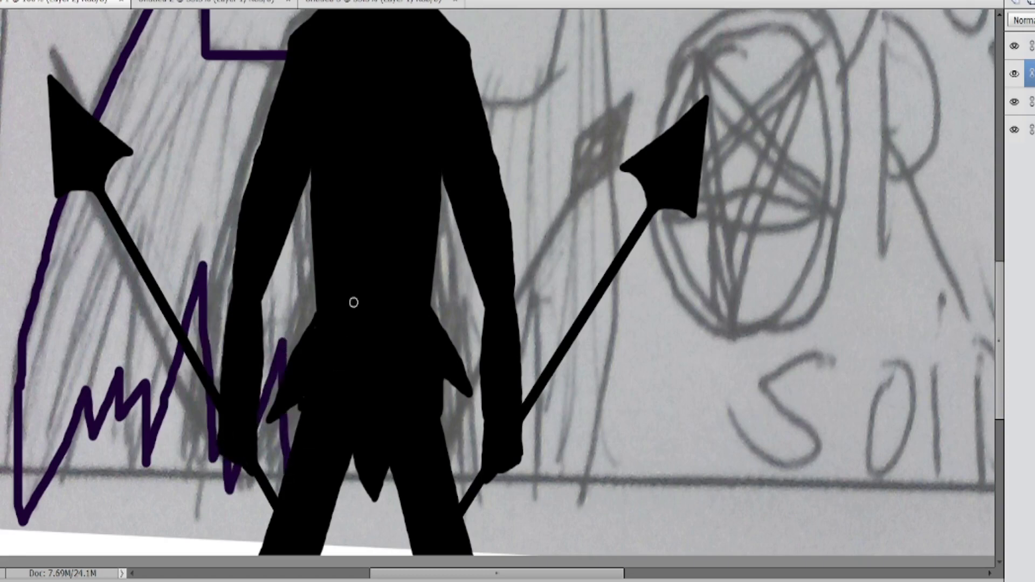
# - Select the wing's interior, smooth and expand the selection, fill it with dark purple, and deselect
pyautogui.scroll(2, 277, 254)
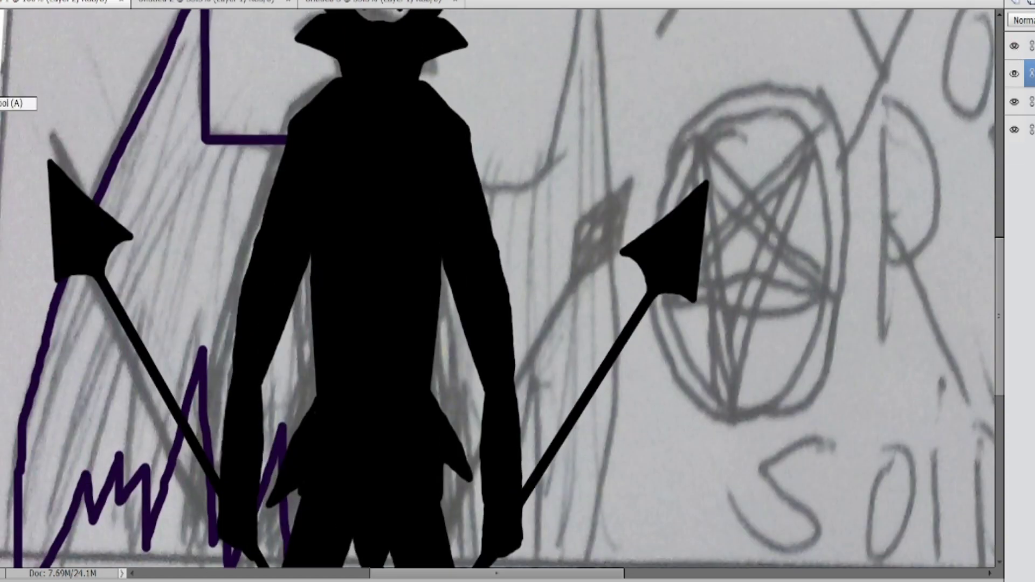
pyautogui.click(190, 198)
pyautogui.click(118, 1)
pyautogui.moveTo(183, 97)
pyautogui.click(251, 107)
pyautogui.press('Return')
pyautogui.click(117, 1)
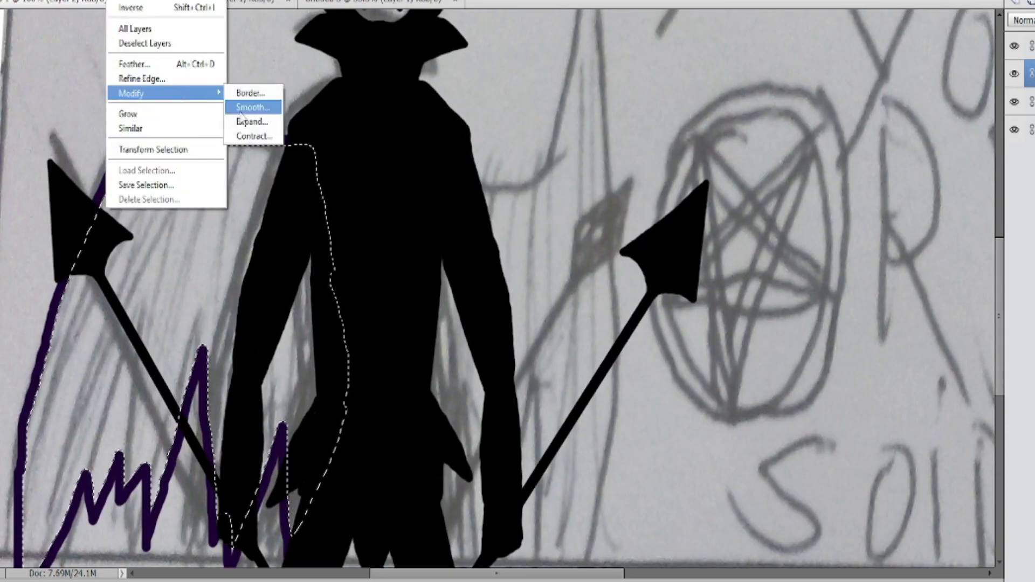
pyautogui.click(248, 122)
pyautogui.press('Return')
pyautogui.hotkey('alt', 'BackSpace')
pyautogui.rightClick(132, 159)
pyautogui.click(154, 167)
# - Duplicate the filled purple wing layer and flip the copy horizontally
pyautogui.scroll(-2, 22, 527)
pyautogui.press('b')
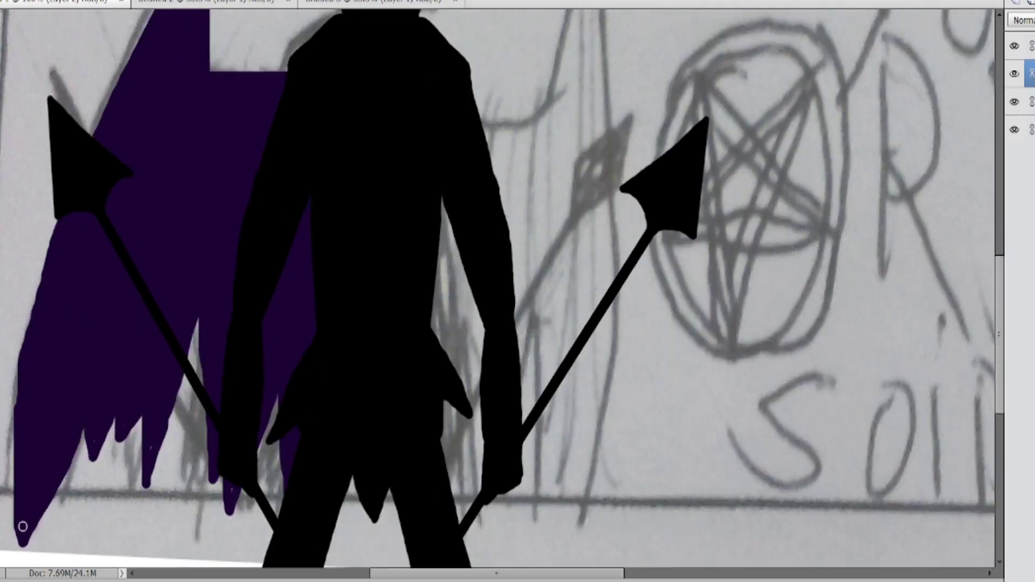
pyautogui.scroll(4, 197, 136)
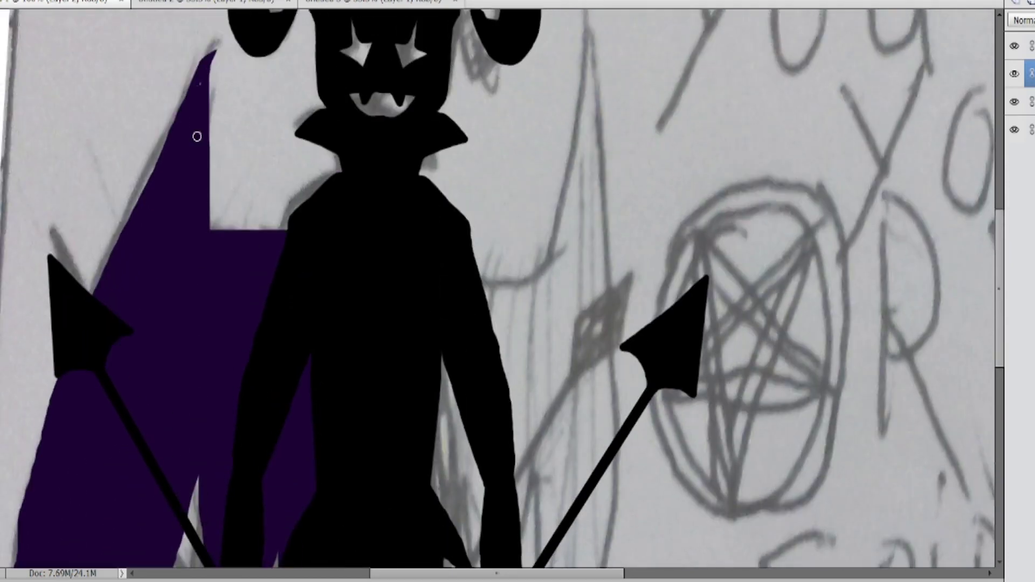
pyautogui.scroll(-3, 474, 304)
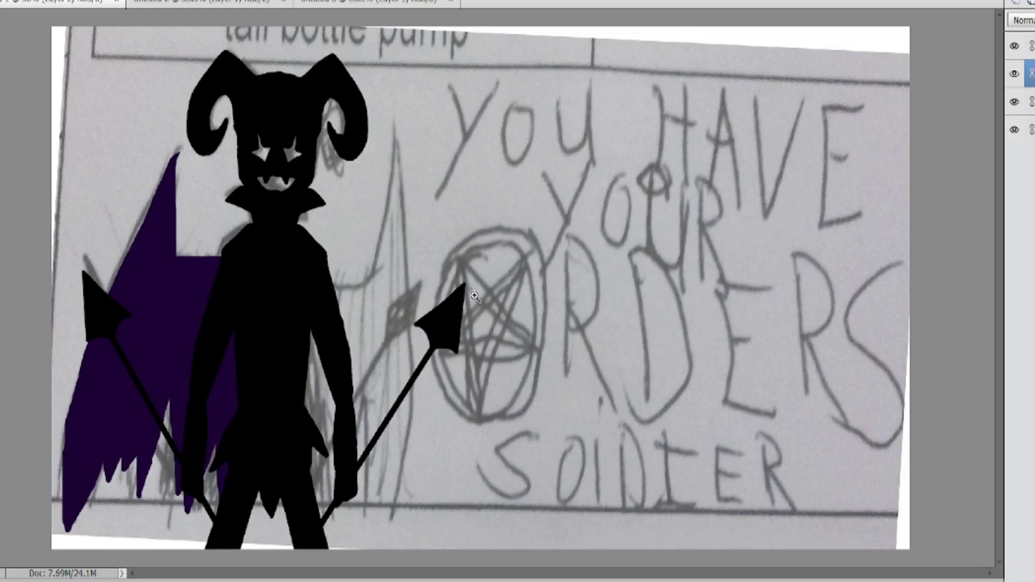
pyautogui.hotkey('ctrl', 'j')
pyautogui.hotkey('ctrl', 't')
pyautogui.rightClick(186, 261)
pyautogui.click(222, 528)
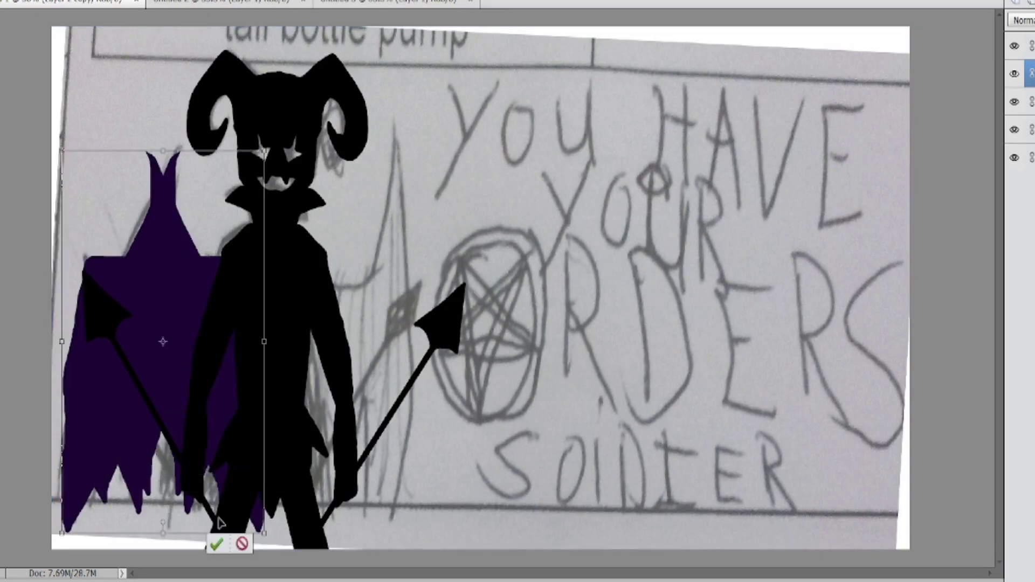
# - Move the flipped wing copy horizontally across to the opposite side of the demon's body
pyautogui.hotkey('shift', 'Right')
pyautogui.hotkey('shift', 'Right')
pyautogui.hotkey('shift', 'Right')
pyautogui.hotkey('shift', 'Right')
pyautogui.hotkey('shift', 'Right')
pyautogui.hotkey('shift', 'Right')
pyautogui.hotkey('shift', 'Right')
pyautogui.hotkey('shift', 'Right')
pyautogui.hotkey('shift', 'Right')
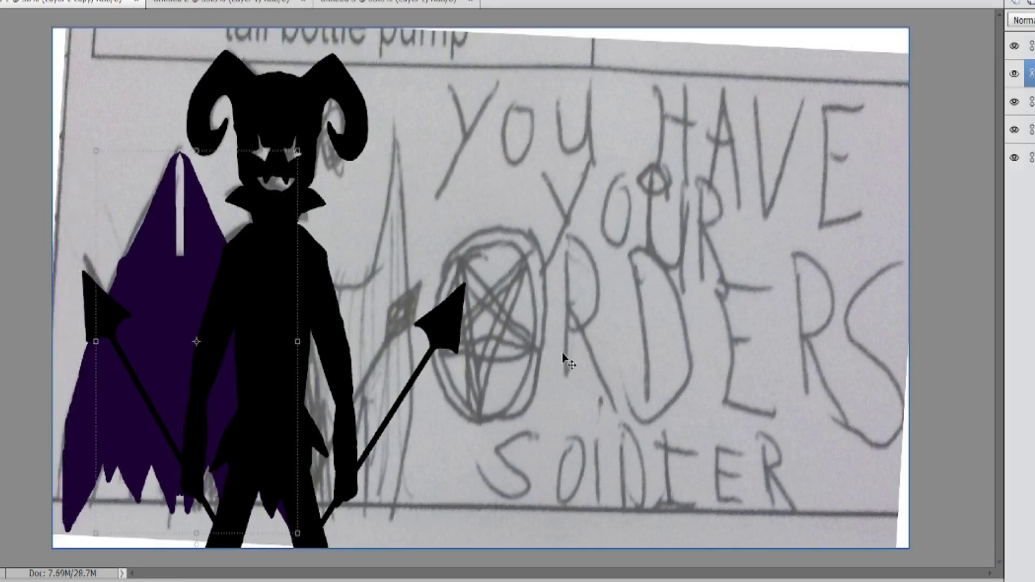
pyautogui.hotkey('shift', 'Right')
pyautogui.hotkey('shift', 'Right')
pyautogui.hotkey('shift', 'Right')
pyautogui.hotkey('shift', 'Right')
pyautogui.hotkey('shift', 'Right')
pyautogui.hotkey('shift', 'Right')
pyautogui.hotkey('shift', 'Right')
pyautogui.hotkey('shift', 'Right')
pyautogui.hotkey('shift', 'Right')
pyautogui.hotkey('shift', 'Right')
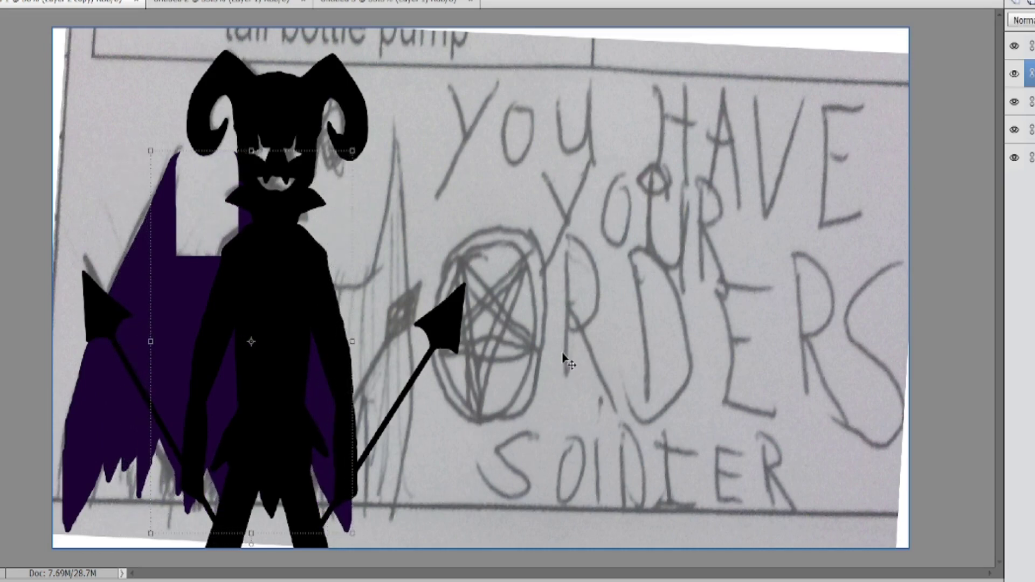
pyautogui.hotkey('shift', 'Right')
pyautogui.hotkey('shift', 'Right')
pyautogui.hotkey('shift', 'Right')
pyautogui.hotkey('shift', 'Right')
pyautogui.hotkey('shift', 'Right')
pyautogui.hotkey('shift', 'Right')
pyautogui.hotkey('shift', 'Right')
pyautogui.hotkey('shift', 'Right')
pyautogui.hotkey('shift', 'Right')
pyautogui.hotkey('shift', 'Right')
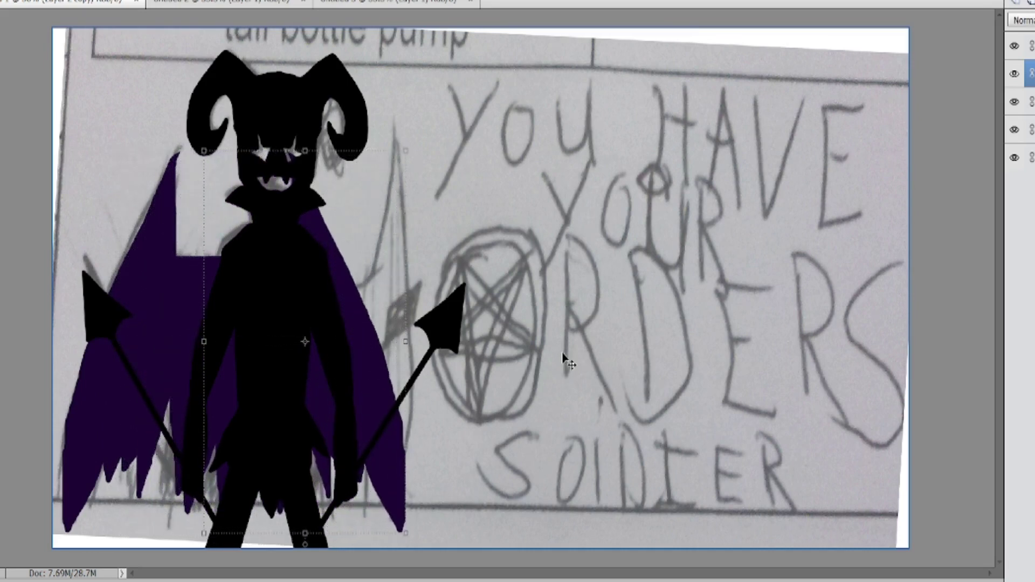
pyautogui.hotkey('shift', 'Right')
pyautogui.hotkey('shift', 'Right')
pyautogui.hotkey('shift', 'Right')
pyautogui.hotkey('shift', 'Right')
pyautogui.hotkey('shift', 'Right')
pyautogui.hotkey('shift', 'Right')
pyautogui.hotkey('shift', 'Right')
pyautogui.hotkey('shift', 'Right')
pyautogui.hotkey('shift', 'Right')
pyautogui.hotkey('shift', 'Right')
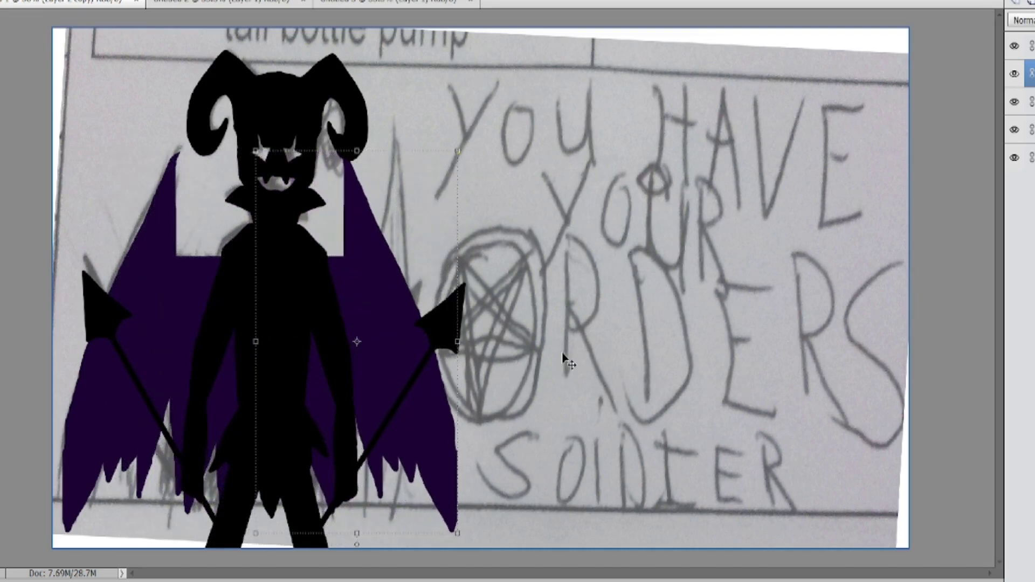
pyautogui.hotkey('shift', 'Right')
pyautogui.hotkey('shift', 'Right')
pyautogui.hotkey('shift', 'Right')
pyautogui.hotkey('shift', 'Right')
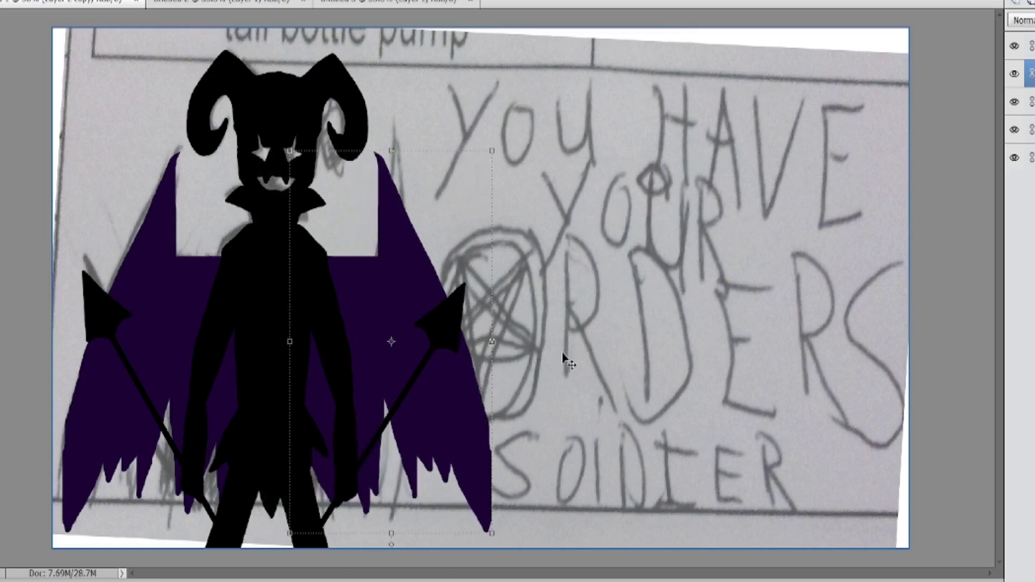
# - Nudge the right wing slightly back toward the body and shift the left wing slightly outward to balance the pair
pyautogui.press('Up')
pyautogui.press('Up')
pyautogui.press('Up')
pyautogui.press('Left')
pyautogui.press('Left')
pyautogui.press('Left')
pyautogui.press('Left')
pyautogui.press('Left')
pyautogui.press('Left')
pyautogui.press('Left')
pyautogui.press('Left')
pyautogui.press('Left')
pyautogui.press('Left')
pyautogui.press('Left')
pyautogui.press('Left')
pyautogui.press('Left')
pyautogui.press('Right')
pyautogui.press('Right')
pyautogui.press('Right')
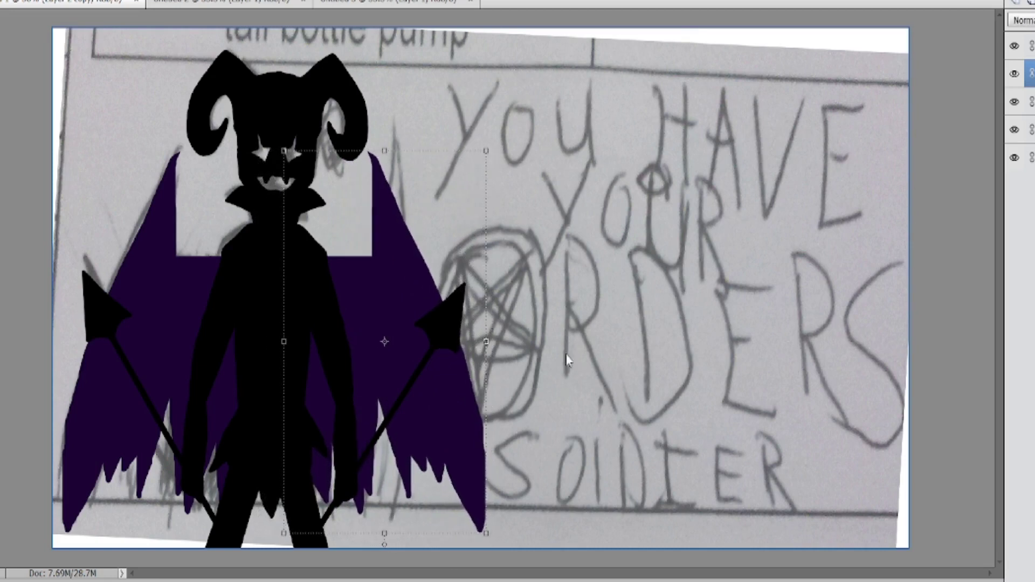
pyautogui.click(169, 361)
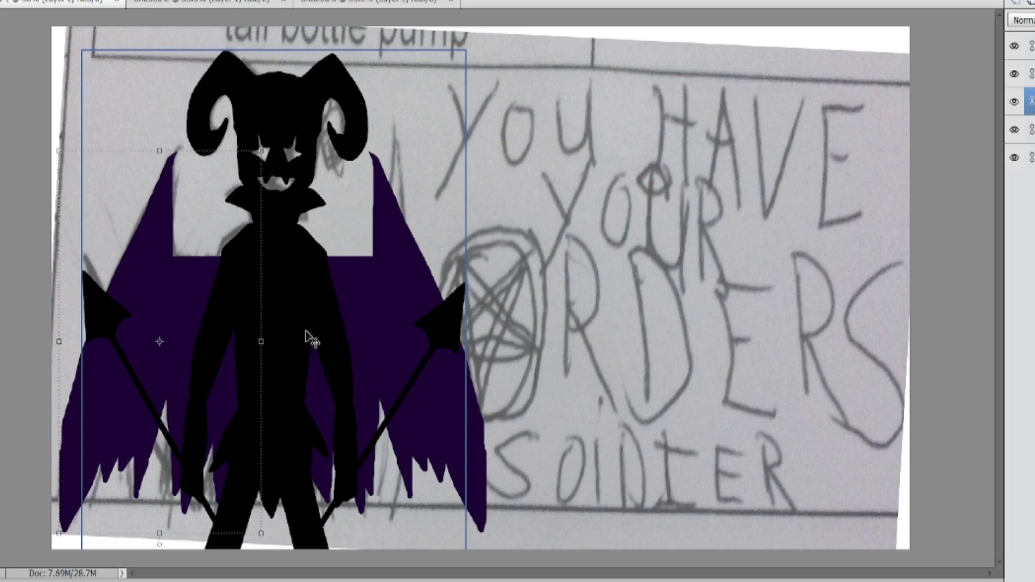
# - Add a new layer on top and squeeze the scanned sketch horizontally by moving its left edge inward
pyautogui.click(1031, 46)
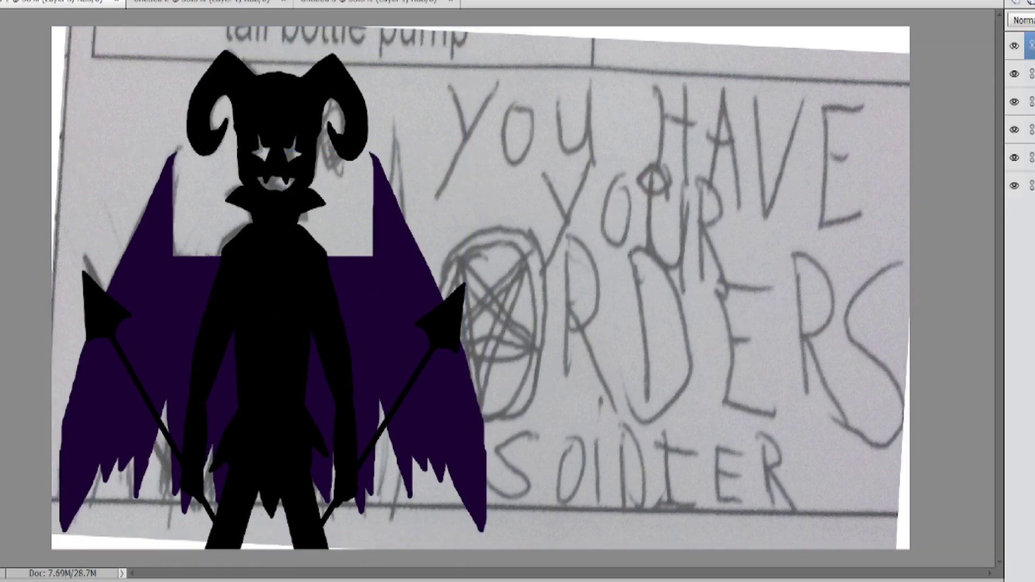
pyautogui.click(52, 197)
pyautogui.moveTo(52, 288); pyautogui.dragTo(131, 288)
pyautogui.press('Return')
pyautogui.click(1030, 46)
pyautogui.click(1030, 157)
pyautogui.click(1031, 46)
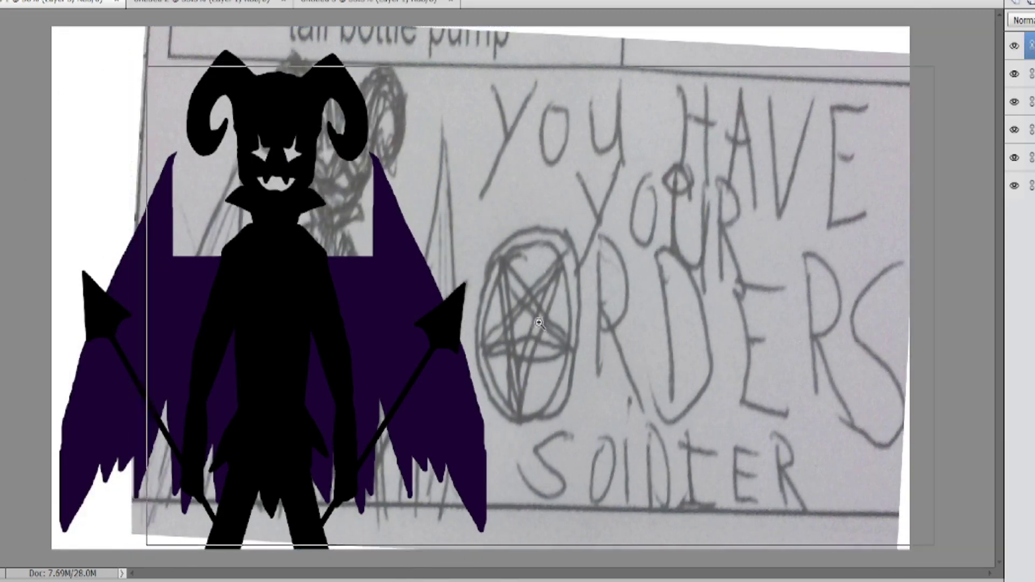
# - Set the foreground color to bright red ff000c for the pentagram emblem
pyautogui.scroll(2, 547, 344)
pyautogui.moveTo(629, 574); pyautogui.dragTo(691, 574)
pyautogui.click(1, 334)
pyautogui.write('ff0000c')
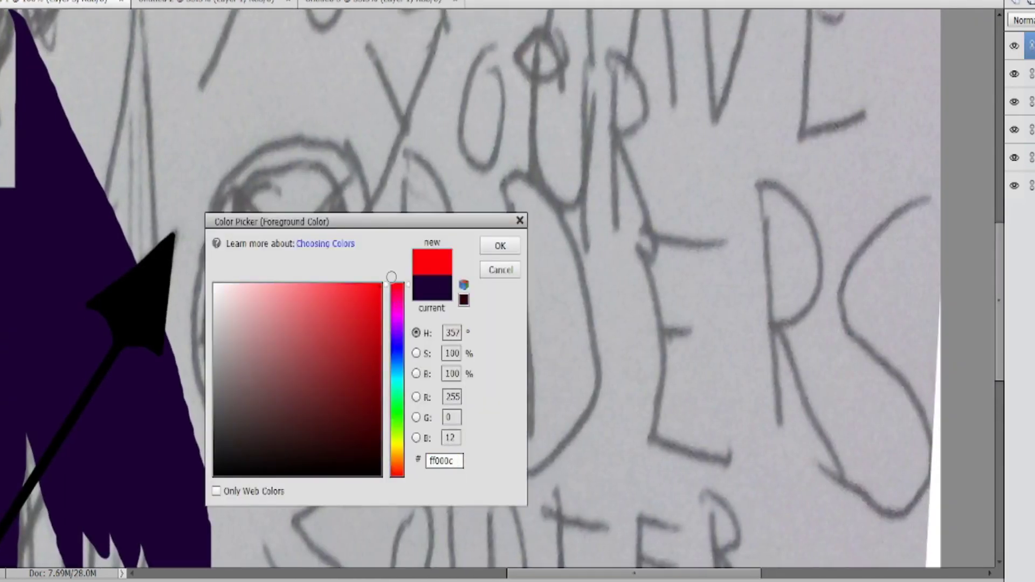
pyautogui.press('Return')
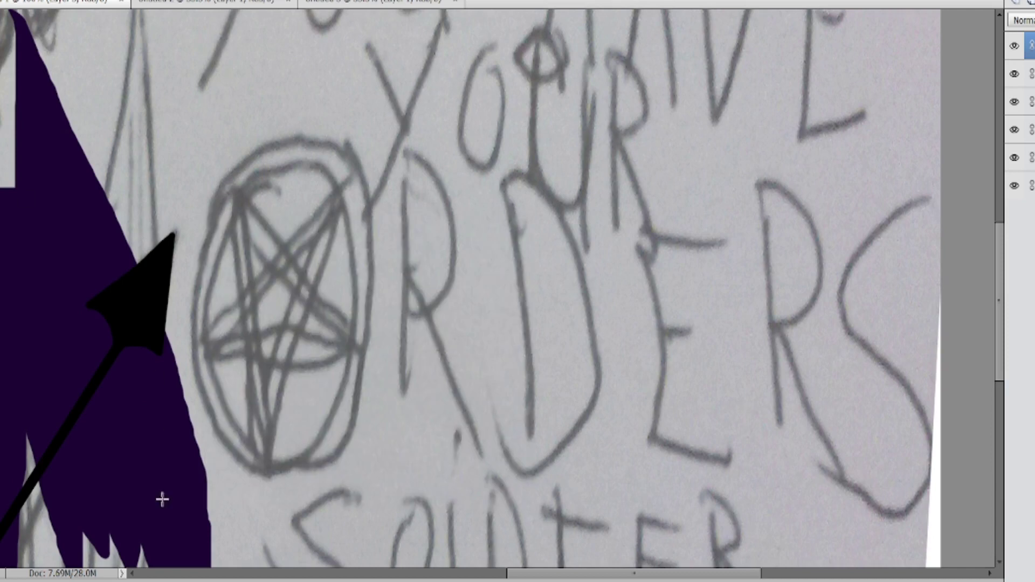
# - Draw a red ellipse over the sketched pentagram, reshape it wider and rounder, and duplicate it
pyautogui.moveTo(185, 129); pyautogui.dragTo(384, 475)
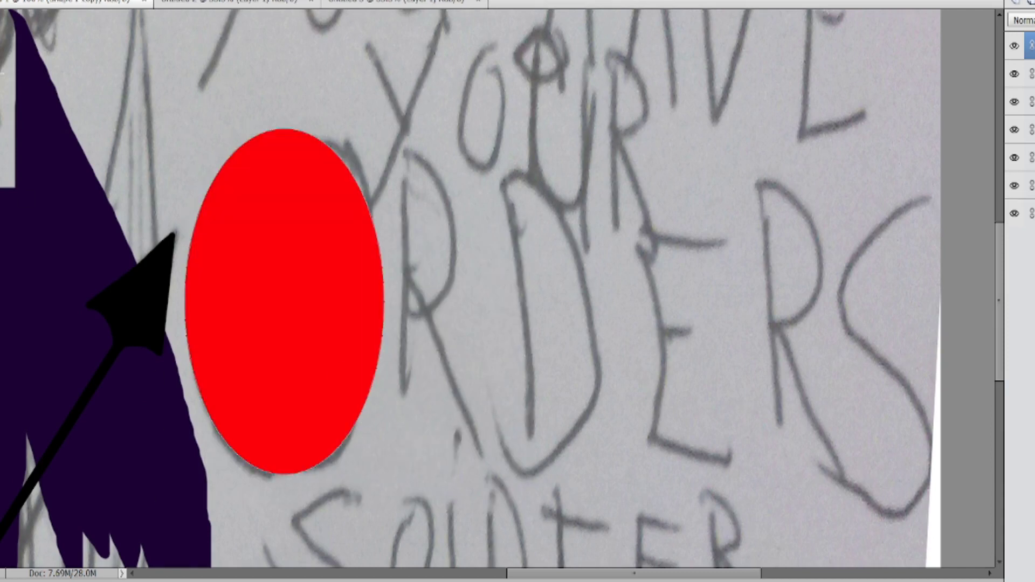
pyautogui.hotkey('ctrl', 'z')
pyautogui.hotkey('ctrl', 't')
pyautogui.moveTo(384, 129); pyautogui.dragTo(432, 196)
pyautogui.moveTo(324, 361); pyautogui.dragTo(286, 323)
pyautogui.press('Return')
pyautogui.hotkey('ctrl', 'j')
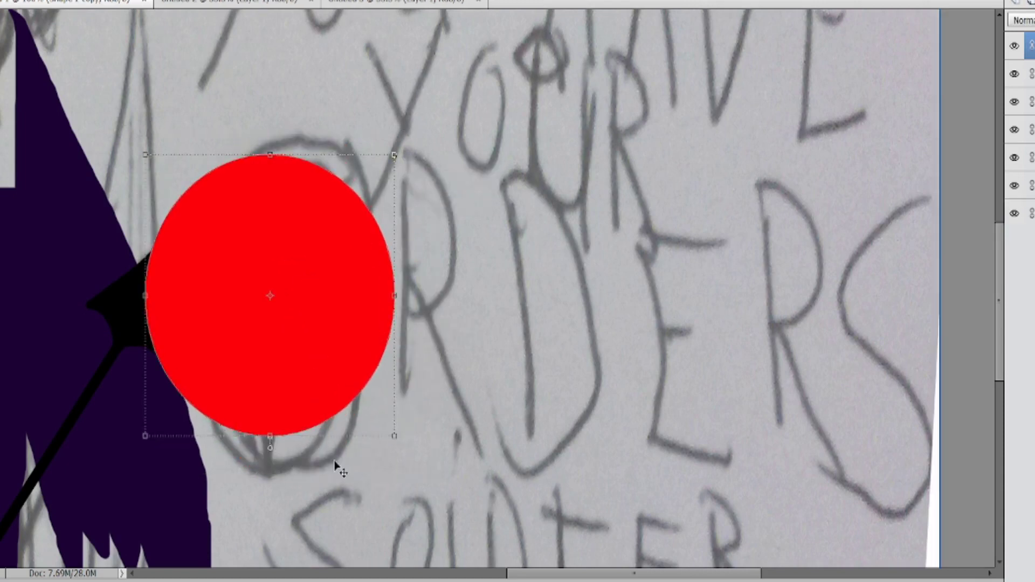
# - Scale the duplicate ellipse slightly smaller and position it inside the original
pyautogui.hotkey('ctrl', 't')
pyautogui.moveTo(392, 162); pyautogui.dragTo(390, 164)
pyautogui.moveTo(365, 303); pyautogui.dragTo(365, 296)
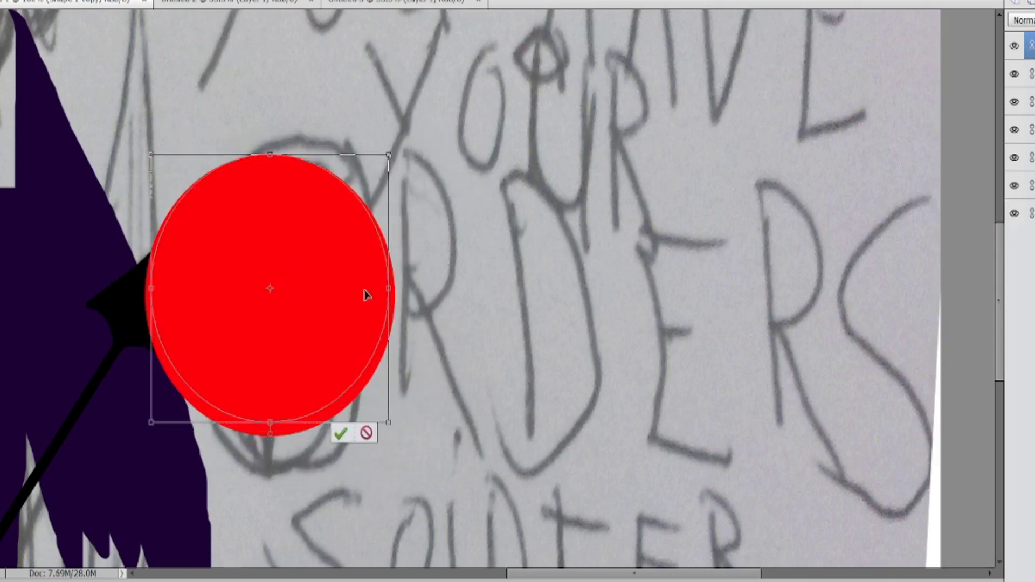
pyautogui.click(340, 433)
# - Load the smaller ellipse as a selection, delete its layer, and set the remaining ellipse to full opacity
pyautogui.click(1030, 74)
pyautogui.click(1030, 46)
pyautogui.click(1030, 74)
pyautogui.hotkey('alt', ']')
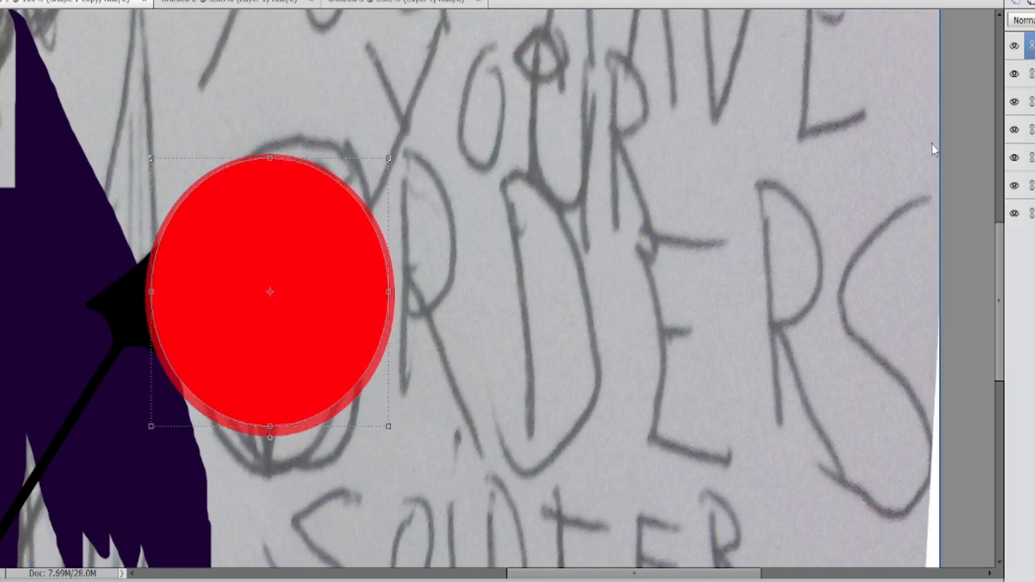
pyautogui.press('Delete')
pyautogui.click(515, 235)
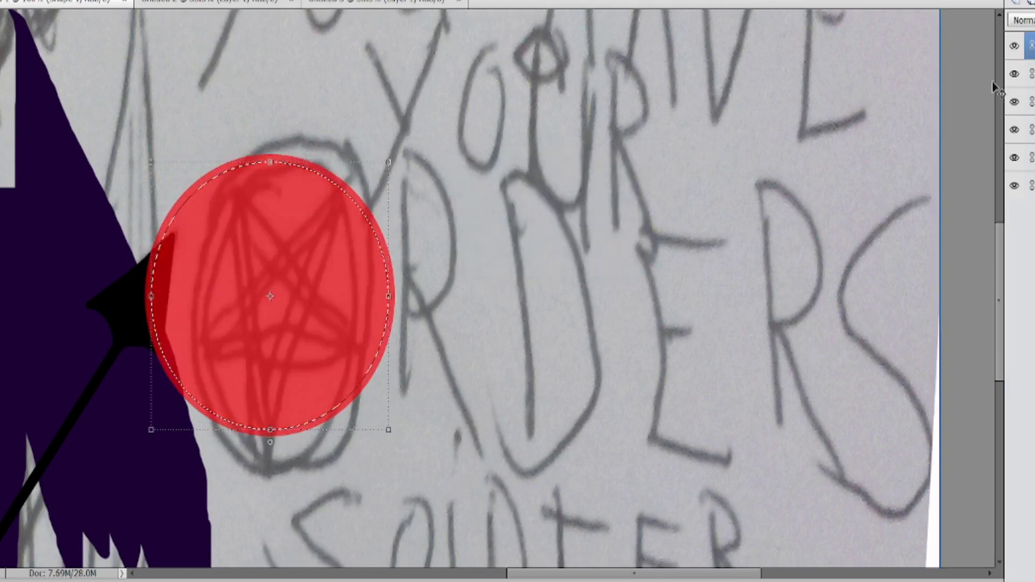
pyautogui.press('0')
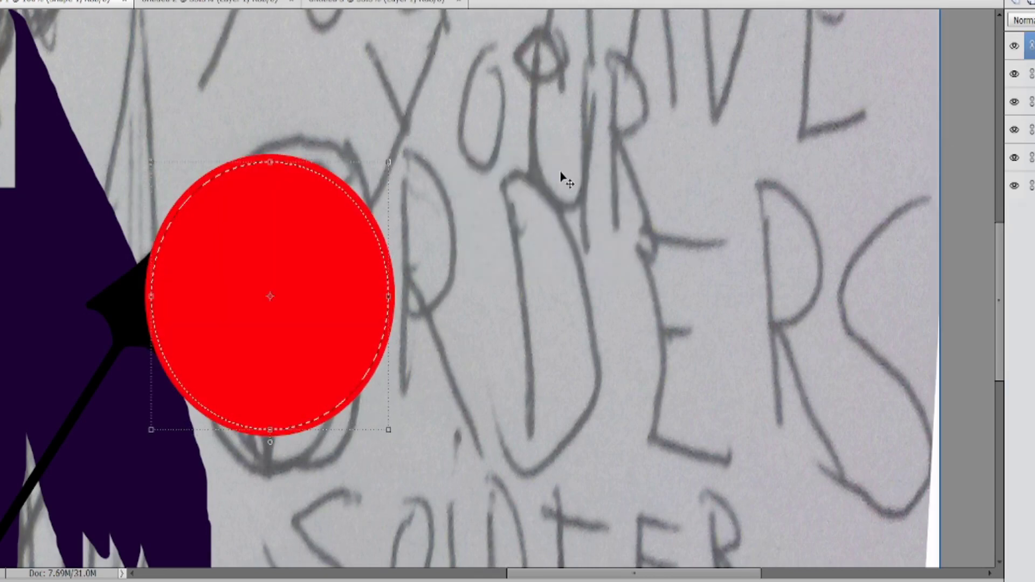
# - Cut the selected interior out of the red ellipse to leave a thin ring, and deselect
pyautogui.press('Delete')
pyautogui.rightClick(286, 240)
pyautogui.click(1029, 46)
pyautogui.press('m')
pyautogui.rightClick(385, 190)
pyautogui.click(407, 197)
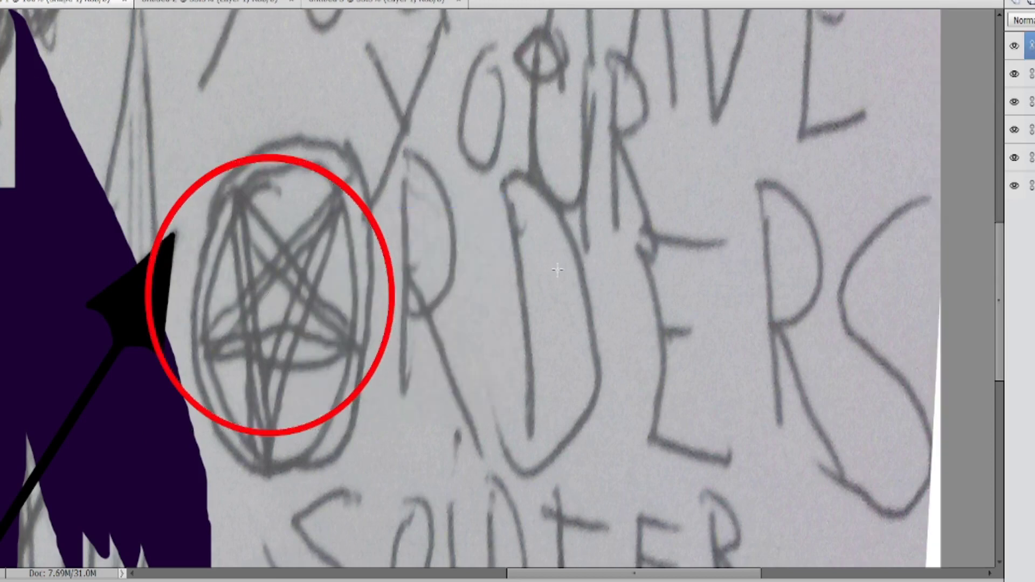
# - Scale a copy of the red ring smaller, center it inside the outer ring, and select the outer ring's layer
pyautogui.moveTo(394, 154); pyautogui.dragTo(370, 183)
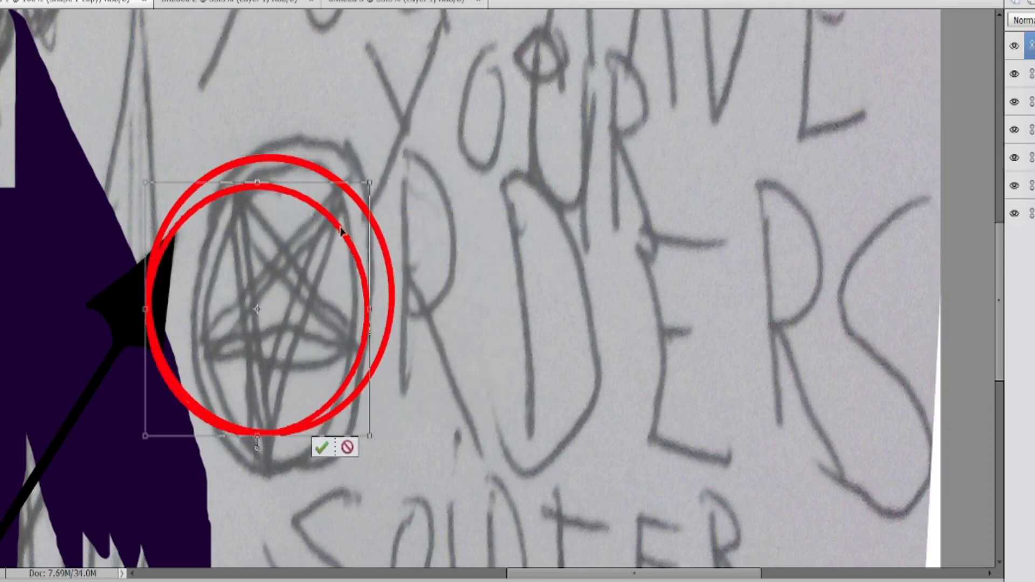
pyautogui.press('Up')
pyautogui.press('Up')
pyautogui.press('Up')
pyautogui.press('Up')
pyautogui.press('Up')
pyautogui.press('Up')
pyautogui.press('Up')
pyautogui.press('Up')
pyautogui.press('Up')
pyautogui.press('Up')
pyautogui.press('Right')
pyautogui.press('Right')
pyautogui.press('Right')
pyautogui.press('Right')
pyautogui.press('Right')
pyautogui.press('Right')
pyautogui.press('Right')
pyautogui.press('Right')
pyautogui.press('Right')
pyautogui.press('Right')
pyautogui.press('Right')
pyautogui.press('Up')
pyautogui.press('Up')
pyautogui.press('Up')
pyautogui.press('Up')
pyautogui.press('Up')
pyautogui.press('Up')
pyautogui.press('Up')
pyautogui.press('Up')
pyautogui.press('Up')
pyautogui.press('Right')
pyautogui.press('Right')
pyautogui.press('Right')
pyautogui.press('Right')
pyautogui.press('Right')
pyautogui.press('Right')
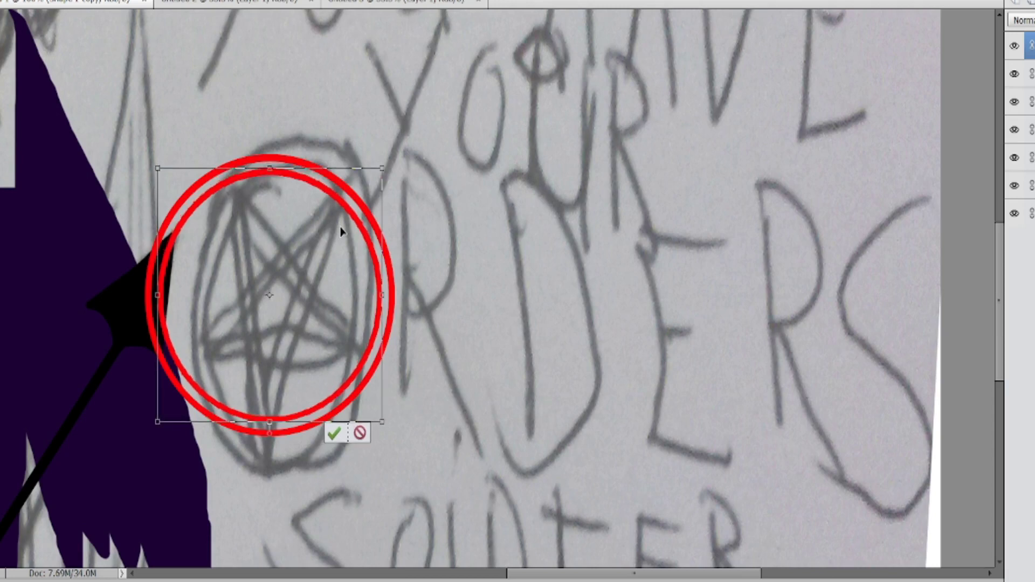
pyautogui.click(335, 433)
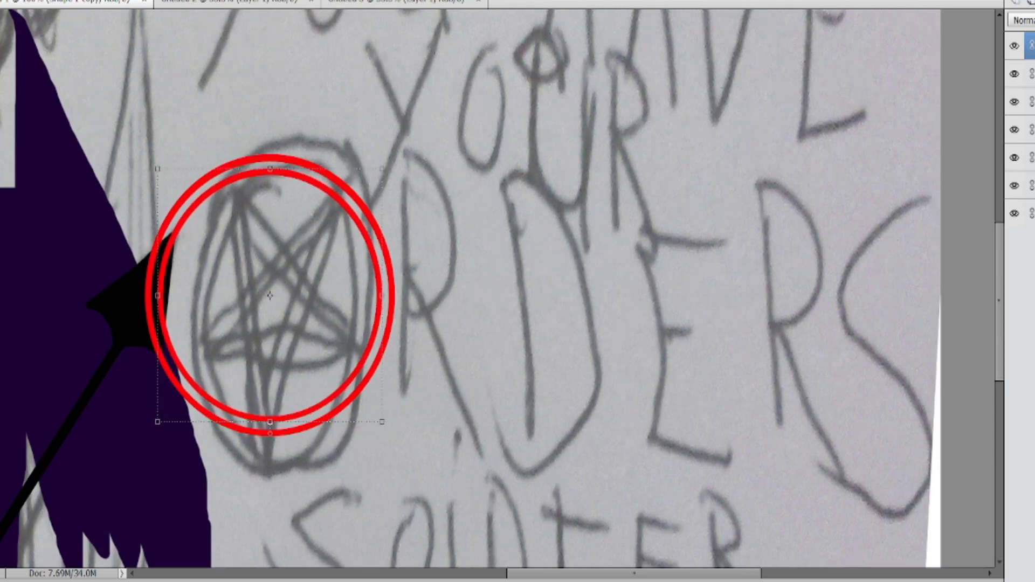
pyautogui.click(1032, 74)
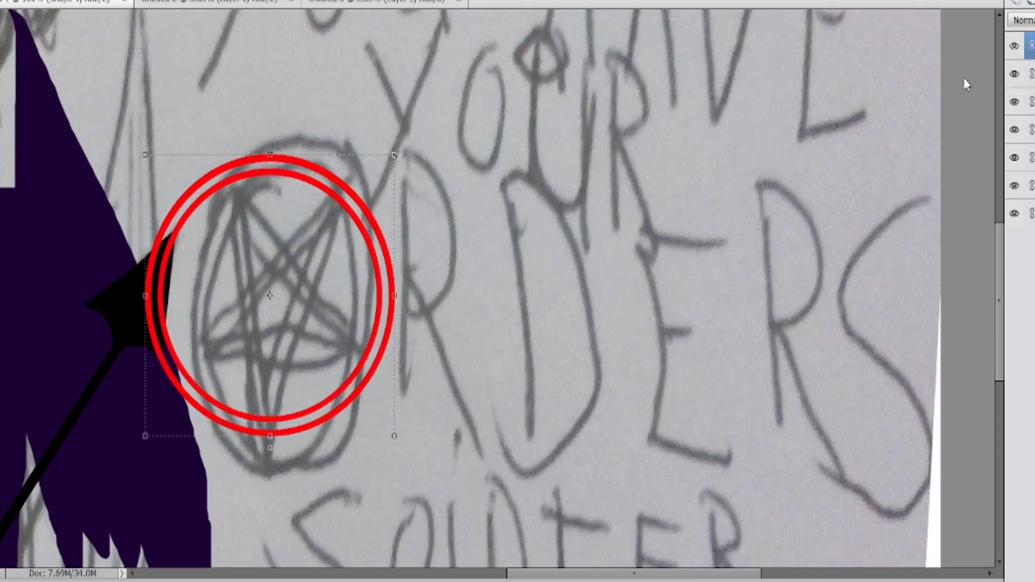
# - Try to draw an inverted five-pointed star with straight red lines inside the double ring
pyautogui.moveTo(167, 216); pyautogui.dragTo(266, 426)
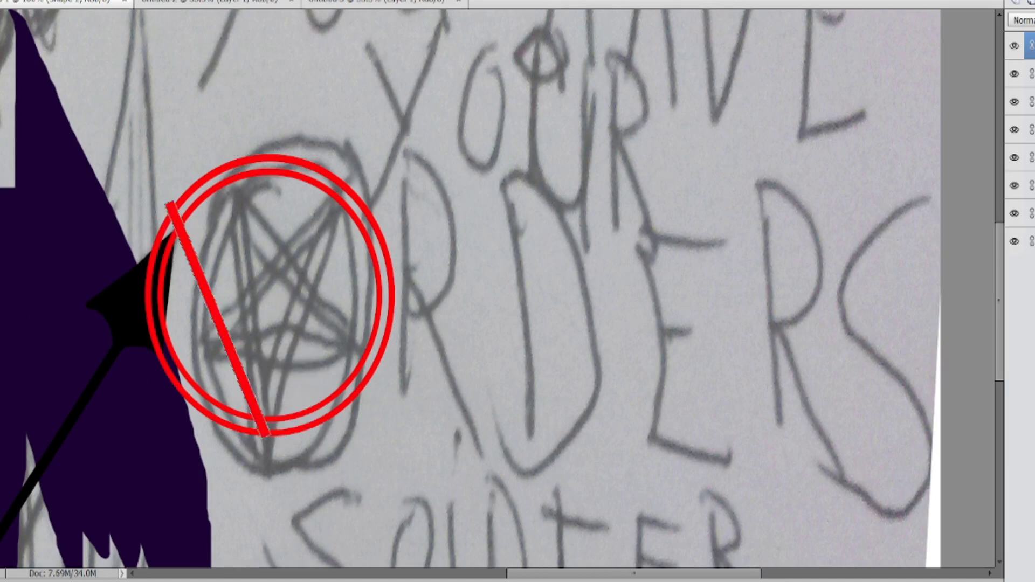
pyautogui.hotkey('ctrl', 'z')
pyautogui.moveTo(178, 216)
pyautogui.mouseDown()
pyautogui.moveTo(264, 428)
pyautogui.moveTo(376, 226)
pyautogui.moveTo(159, 360)
pyautogui.moveTo(161, 343)
pyautogui.moveTo(384, 345)
pyautogui.moveTo(176, 213)
pyautogui.mouseUp()
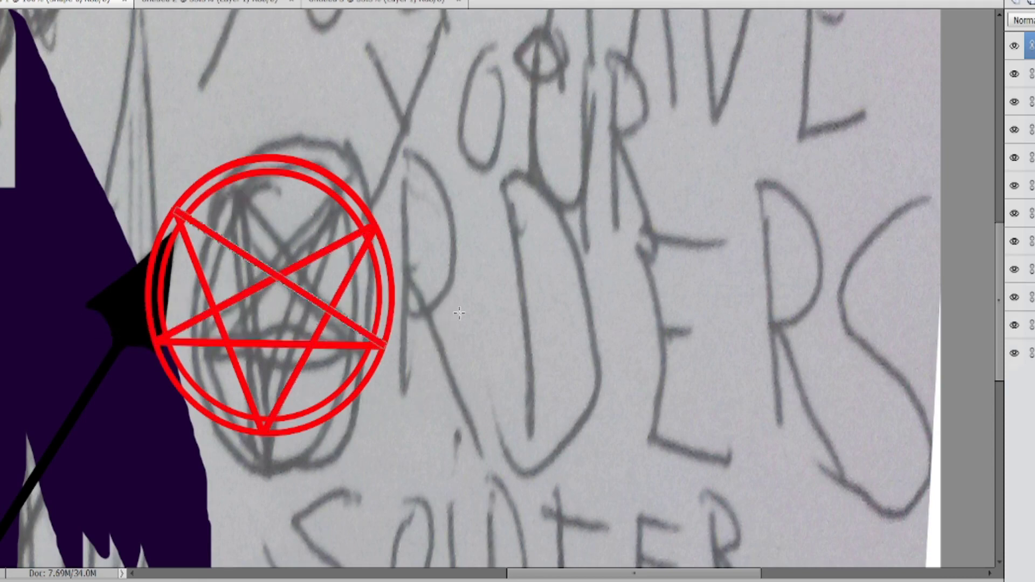
# - Delete the layers holding the red star lines, keeping the two rings
pyautogui.click(1031, 101)
pyautogui.click(1031, 130)
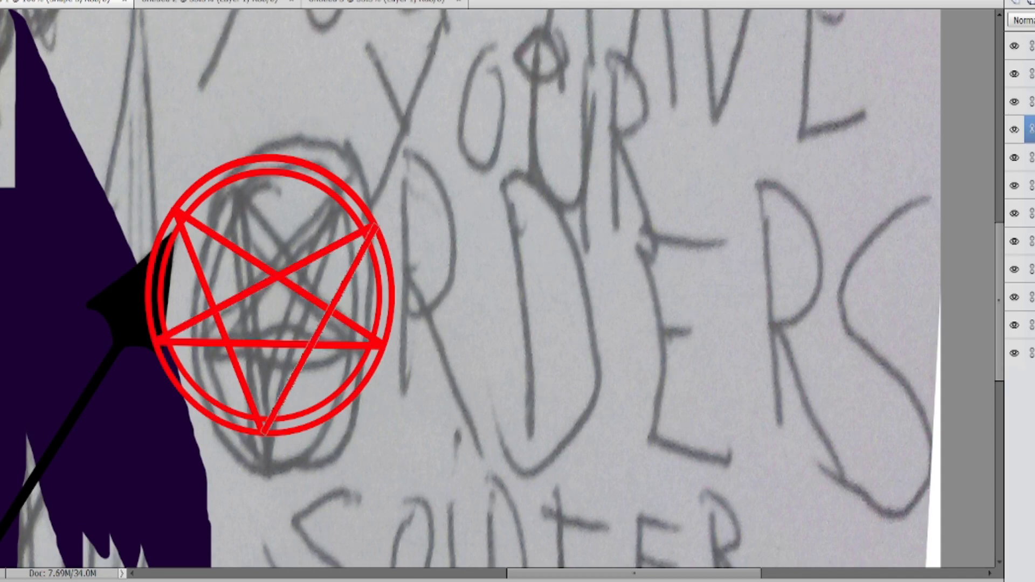
pyautogui.keyDown('ctrl'); pyautogui.click(1031, 73); pyautogui.keyUp('ctrl')
pyautogui.click(1031, 158)
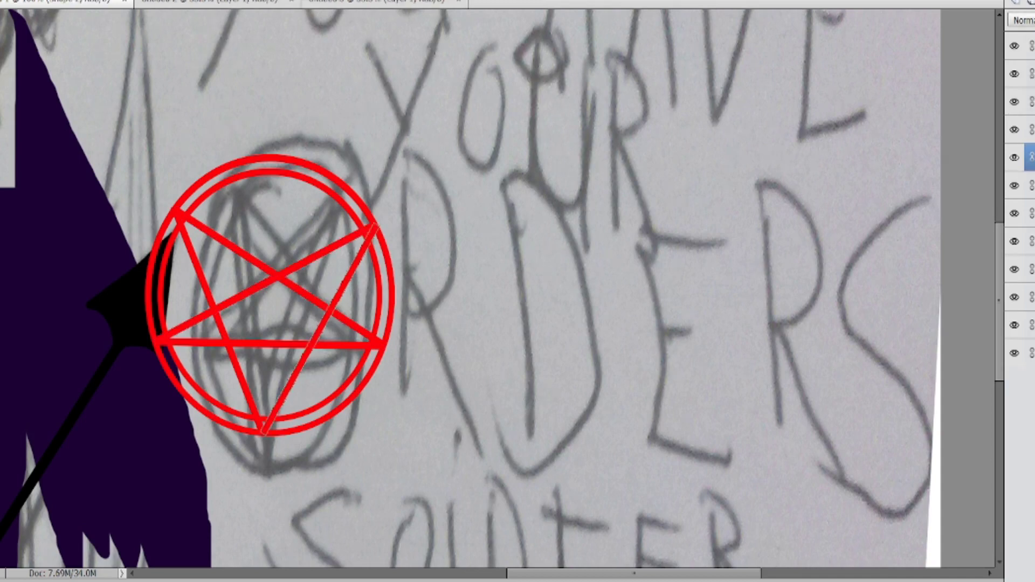
pyautogui.press('Delete')
pyautogui.press('Return')
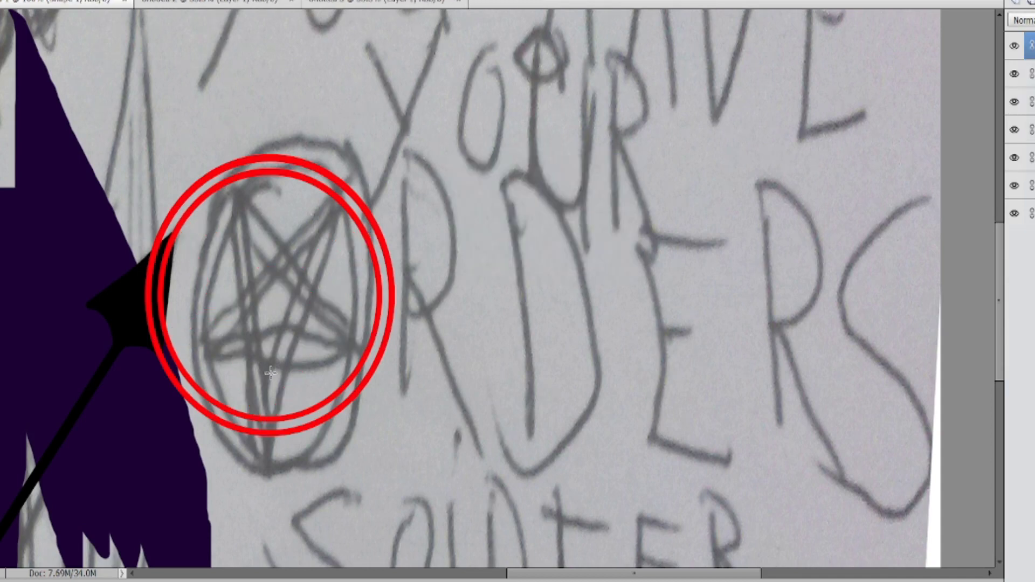
# - Draw an inverted five-pointed star with straight red lines inside the double ring and merge the emblem's line layers
pyautogui.moveTo(260, 429)
pyautogui.mouseDown()
pyautogui.moveTo(355, 199)
pyautogui.moveTo(197, 185)
pyautogui.moveTo(357, 304)
pyautogui.moveTo(380, 345)
pyautogui.moveTo(156, 350)
pyautogui.mouseUp()
pyautogui.moveTo(157, 351); pyautogui.dragTo(356, 201)
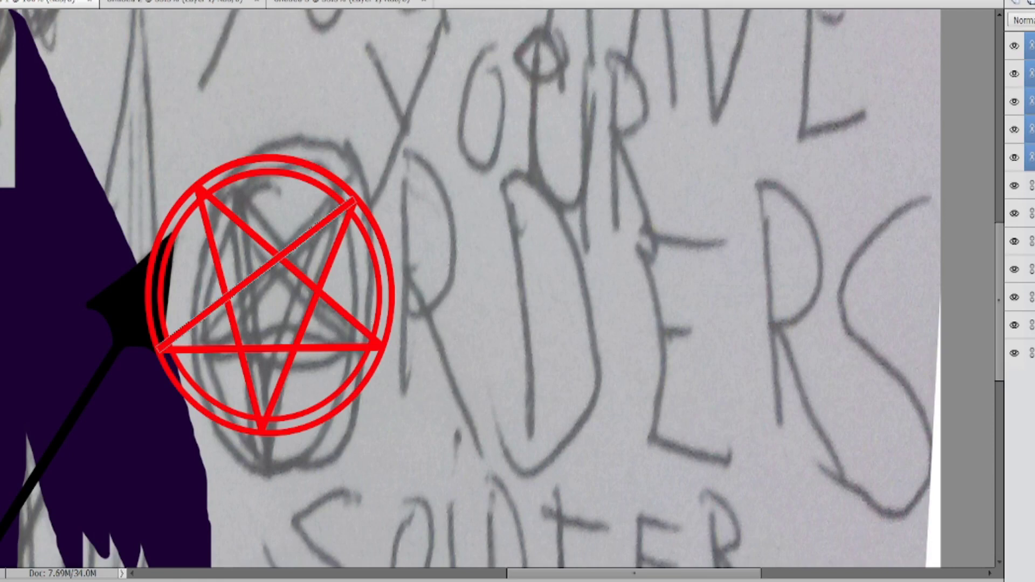
pyautogui.hotkey('ctrl', 'e')
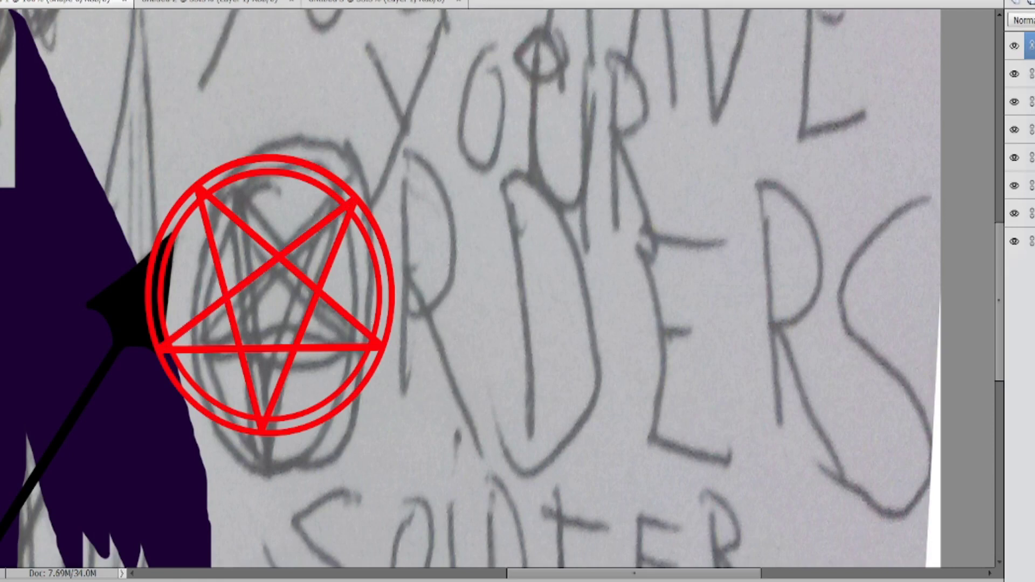
pyautogui.hotkey('ctrl', 'e')
# - Try to isolate the freehand red "You" lettering with a two-part rectangular selection
pyautogui.scroll(5, 379, 250)
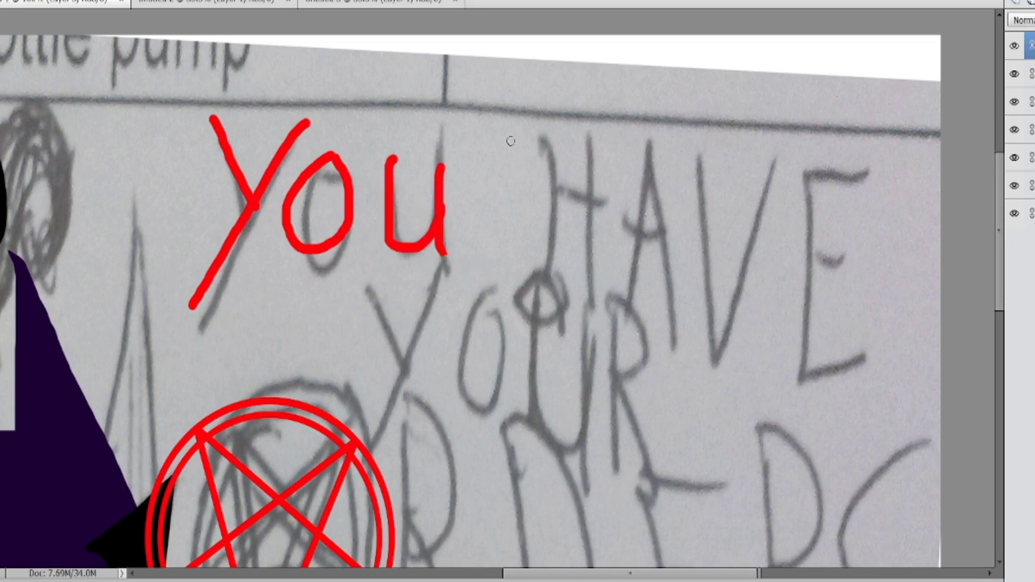
pyautogui.hotkey('ctrl', 'z')
pyautogui.moveTo(193, 92); pyautogui.dragTo(468, 305)
pyautogui.moveTo(165, 254)
pyautogui.mouseDown()
pyautogui.moveTo(235, 317)
pyautogui.moveTo(248, 345)
pyautogui.mouseUp()
pyautogui.rightClick(340, 205)
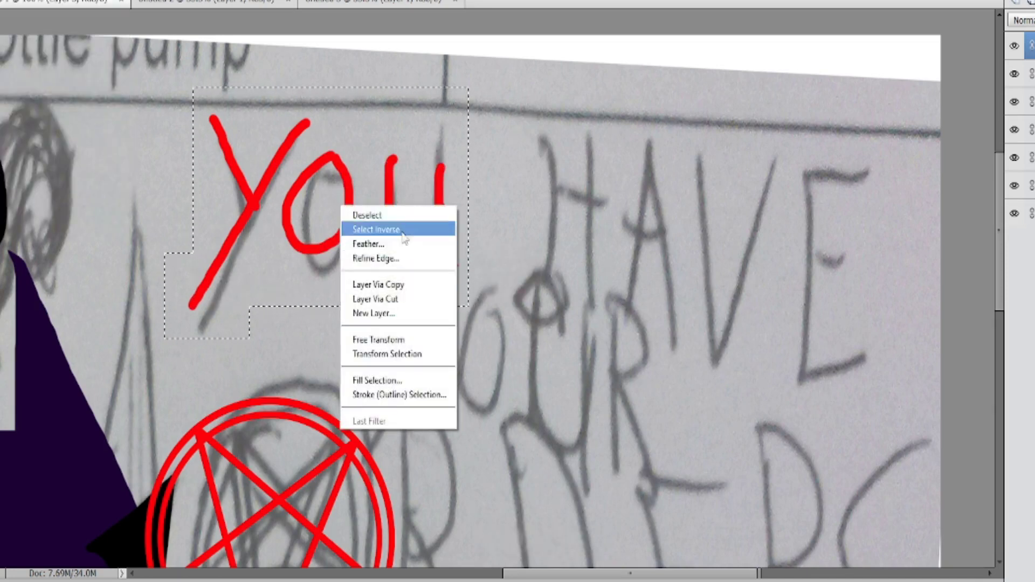
pyautogui.click(403, 231)
pyautogui.rightClick(352, 165)
pyautogui.click(375, 174)
# - Delete the layers holding the freehand red lettering and the scanned pencil sketch
pyautogui.press('Delete')
pyautogui.click(515, 233)
pyautogui.scroll(-4, 514, 233)
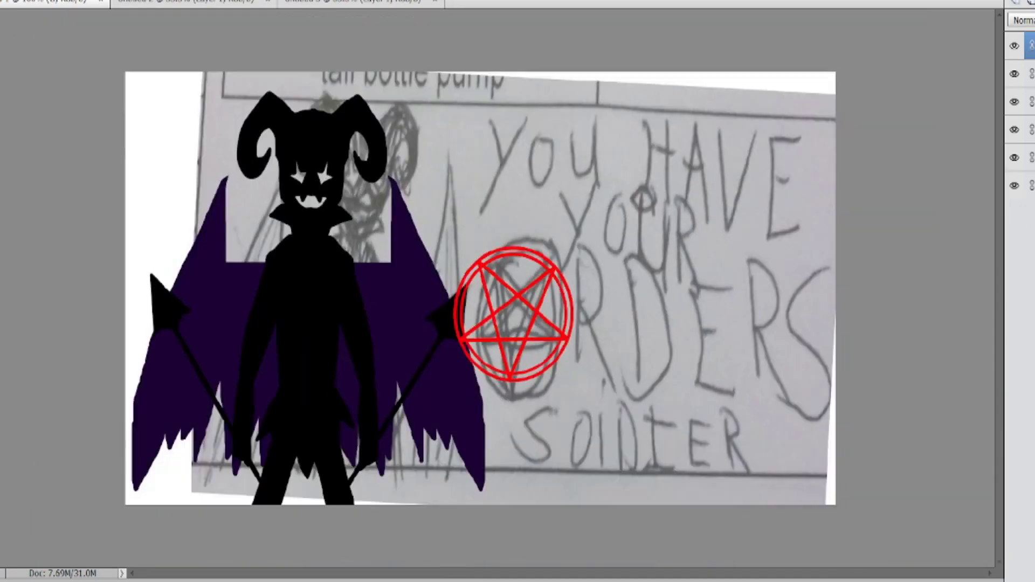
pyautogui.press('Delete')
pyautogui.click(520, 228)
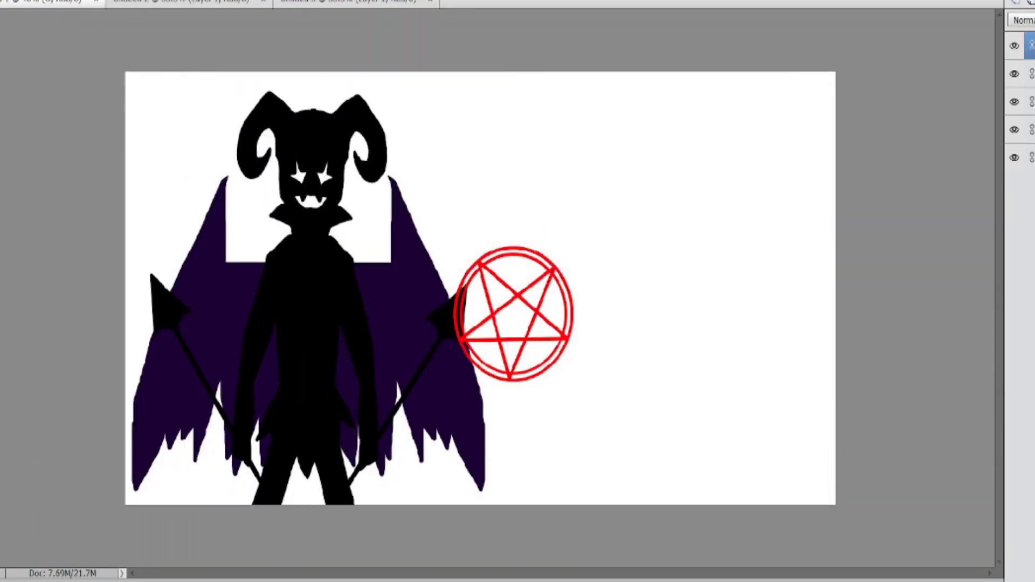
# - Choose a handwriting-style font and add the black two-line text "You Have" / "Your" above the pentagram, beside the demon
pyautogui.click(242, 580)
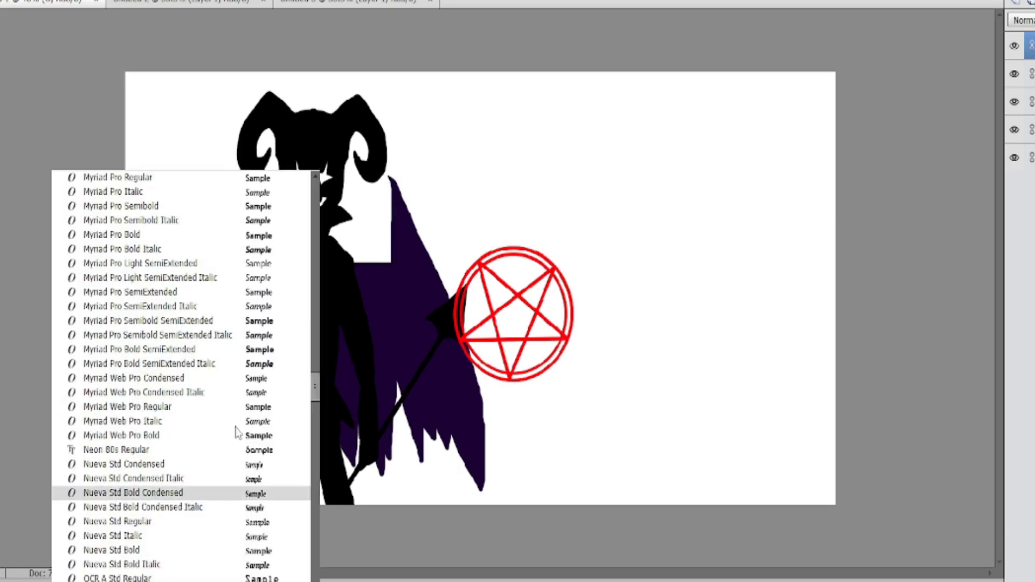
pyautogui.scroll(-11, 189, 434)
pyautogui.scroll(-1, 185, 464)
pyautogui.click(184, 446)
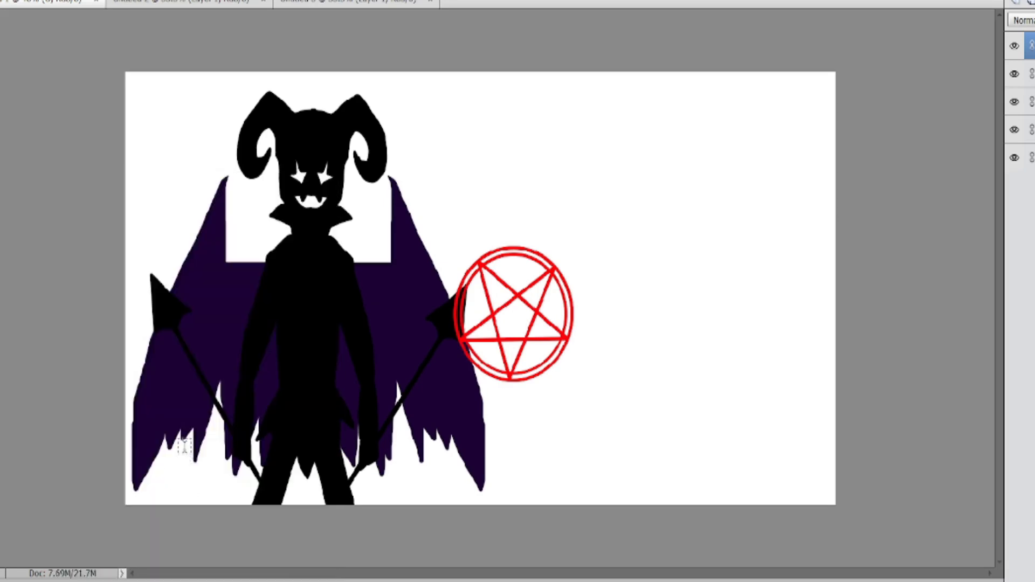
pyautogui.write('You')
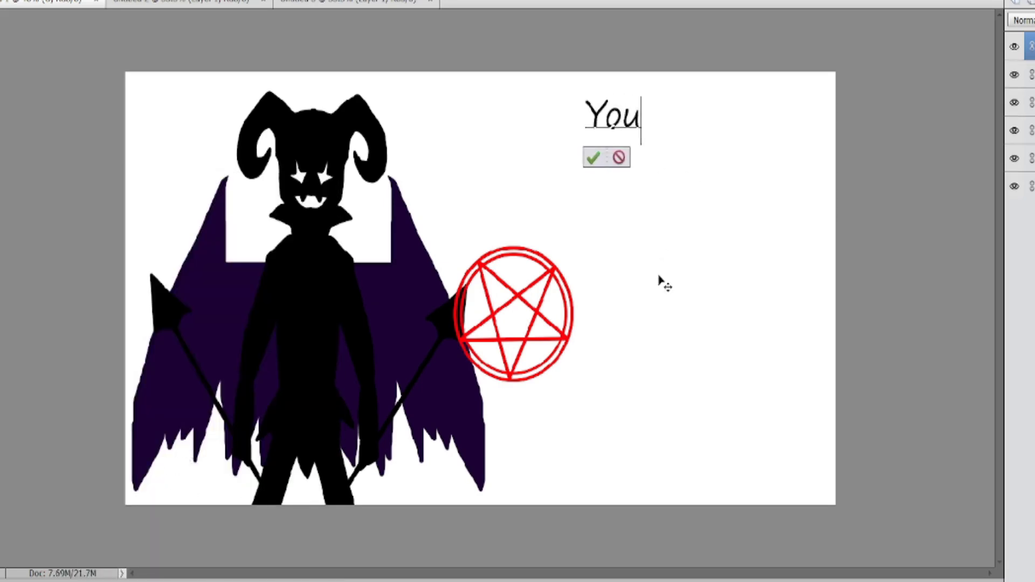
pyautogui.write(' Have')
pyautogui.press('Return')
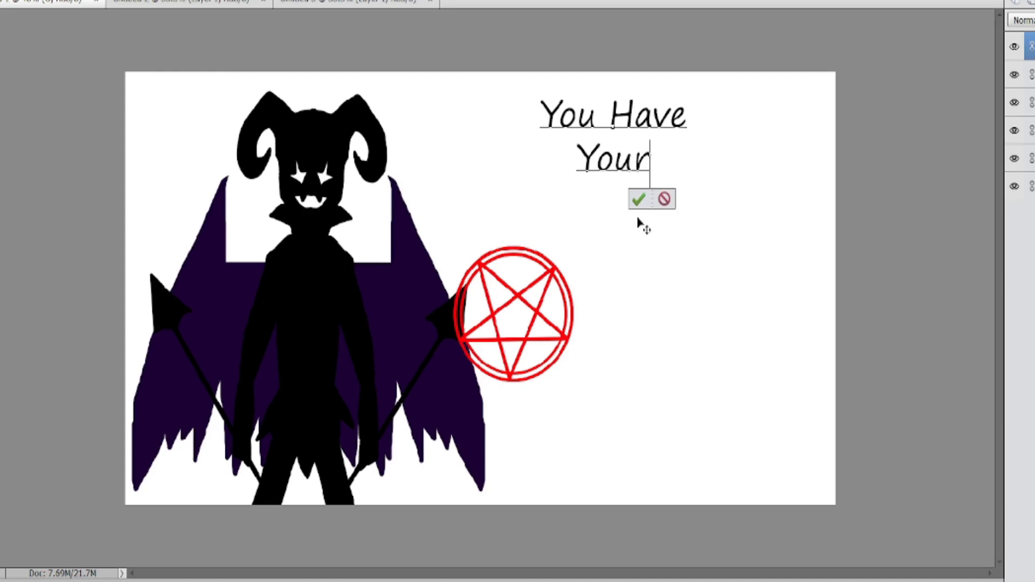
pyautogui.click(638, 200)
# - Enlarge the "You Have Your" text to fill the space above and beside the pentagram
pyautogui.moveTo(685, 173)
pyautogui.mouseDown()
pyautogui.moveTo(730, 191)
pyautogui.moveTo(680, 178)
pyautogui.mouseUp()
pyautogui.moveTo(680, 193); pyautogui.dragTo(822, 283)
pyautogui.moveTo(710, 140); pyautogui.dragTo(657, 123)
pyautogui.click(721, 276)
# - Color the whole "You Have Your" text bright red
pyautogui.click(697, 198)
pyautogui.hotkey('ctrl', 'a')
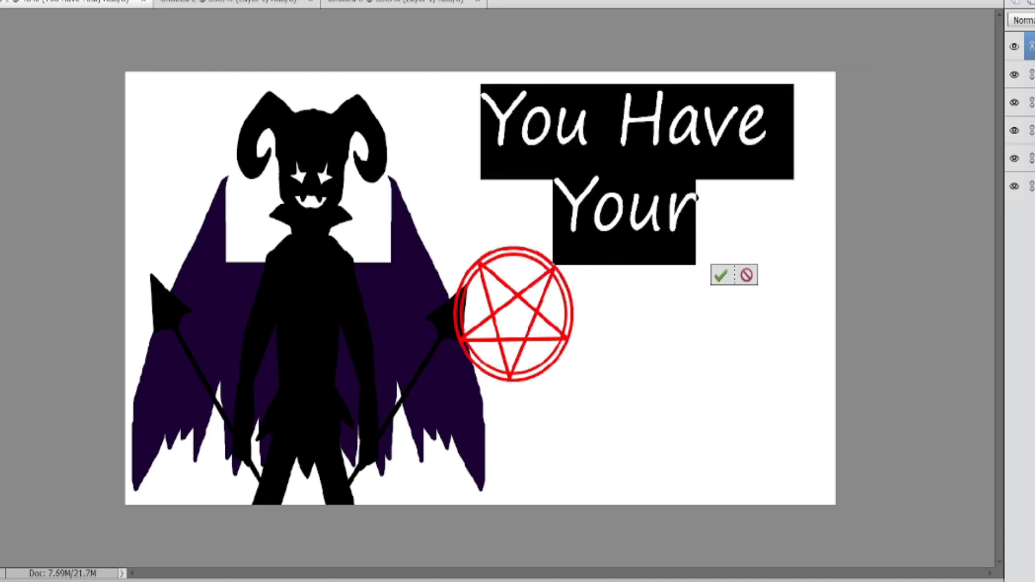
pyautogui.click(97, 581)
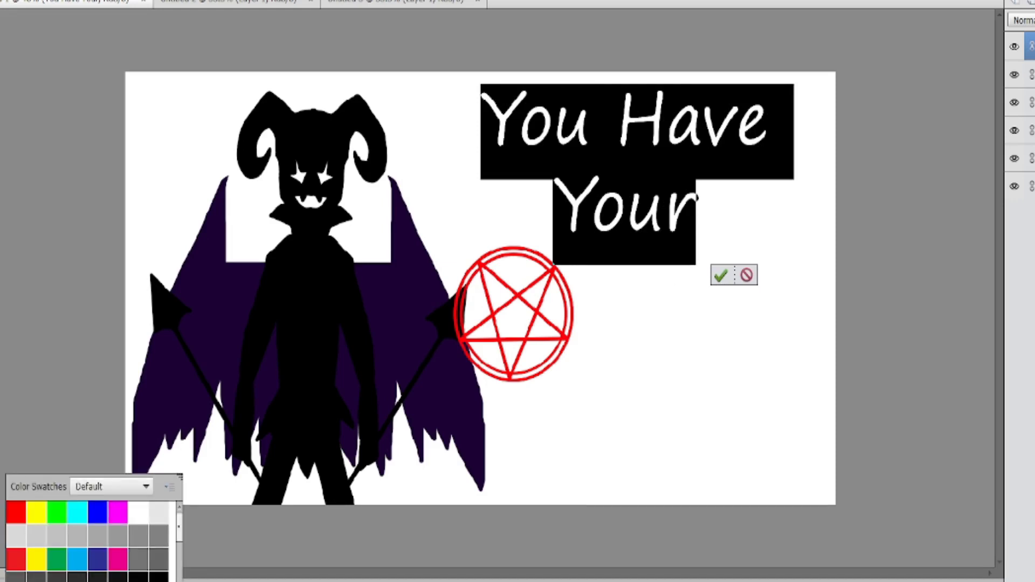
pyautogui.click(167, 581)
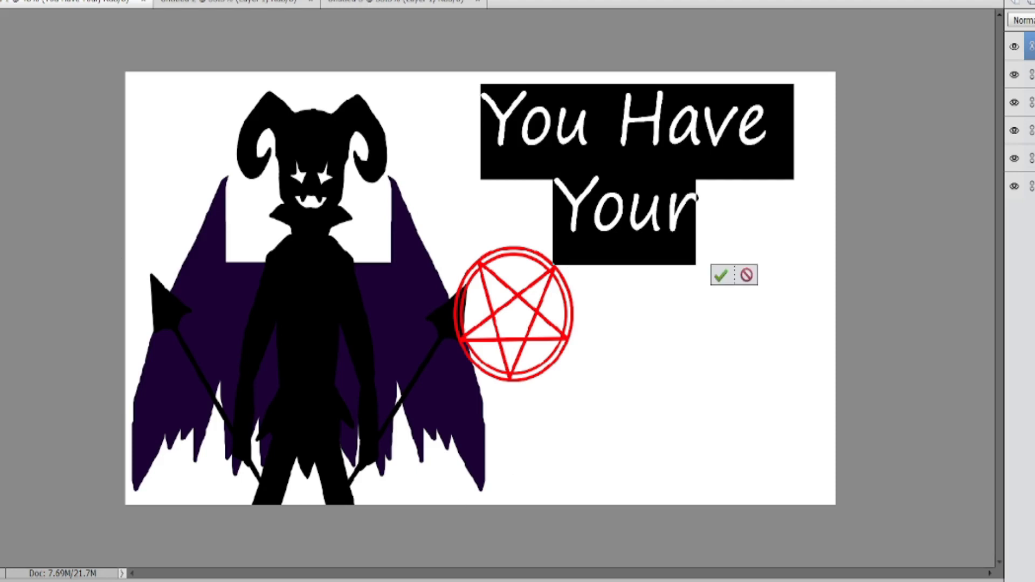
pyautogui.click(89, 581)
pyautogui.click(18, 511)
pyautogui.press('F10')
pyautogui.hotkey('ctrl', 'Return')
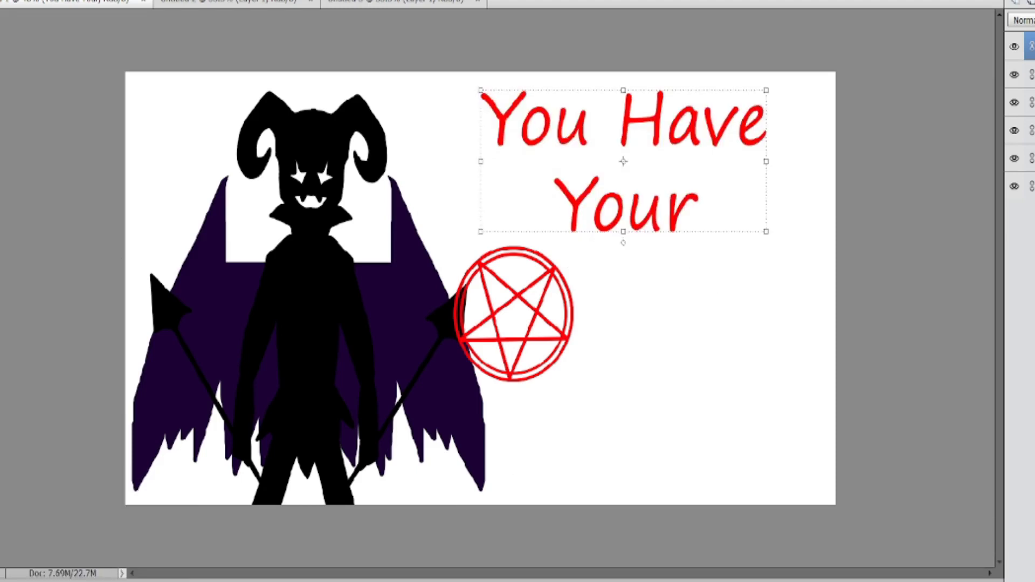
# - Add the red text "rders" beside the pentagram, which serves as the word's first letter
pyautogui.click(668, 334)
pyautogui.write('rders')
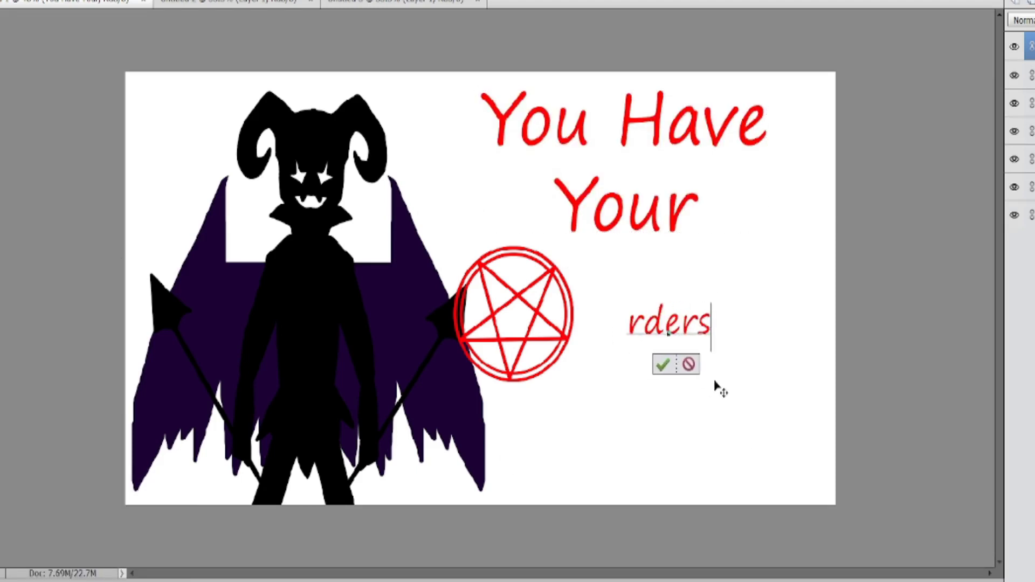
pyautogui.click(14, 128)
# - Enlarge "rders", fit it directly against the pentagram, and nudge it slightly upward
pyautogui.moveTo(711, 303); pyautogui.dragTo(839, 230)
pyautogui.moveTo(737, 308); pyautogui.dragTo(681, 348)
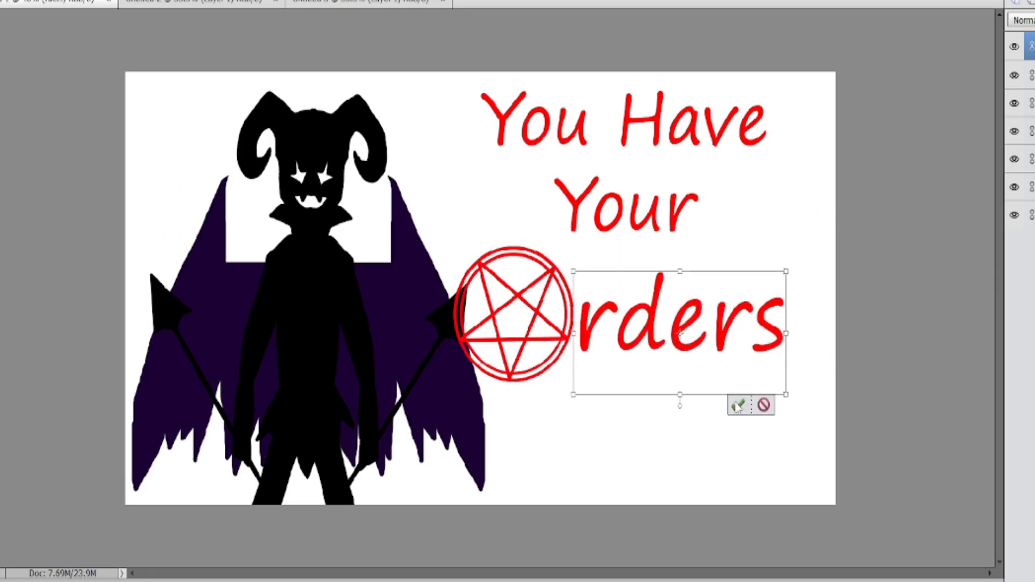
pyautogui.click(739, 404)
pyautogui.press('Up')
pyautogui.press('Up')
pyautogui.press('Up')
pyautogui.press('Up')
pyautogui.press('Up')
pyautogui.press('Up')
pyautogui.press('Up')
pyautogui.press('Up')
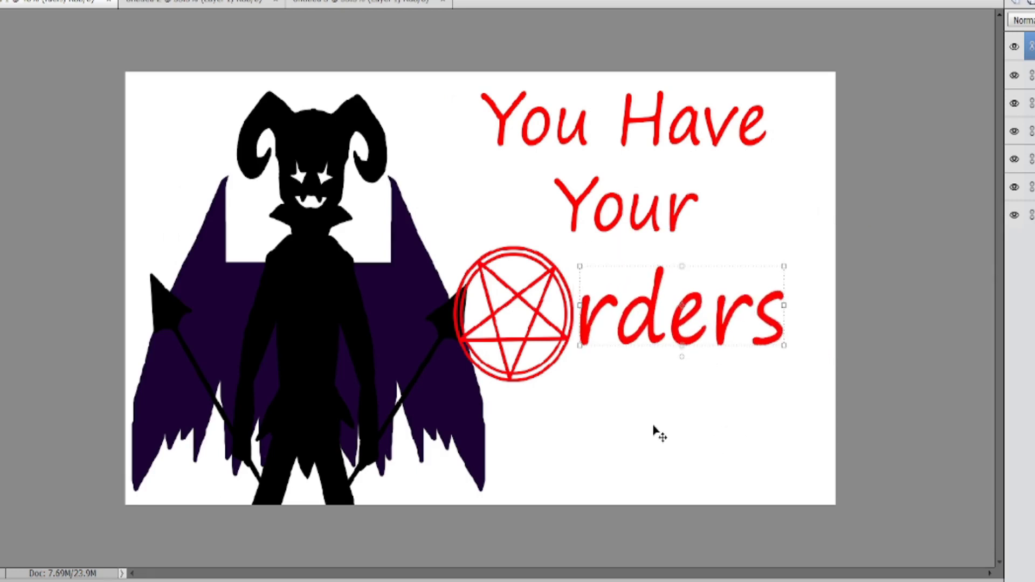
# - Add the red text "Soldier" below "rders", correcting its spelling
pyautogui.click(648, 456)
pyautogui.write('Soilder')
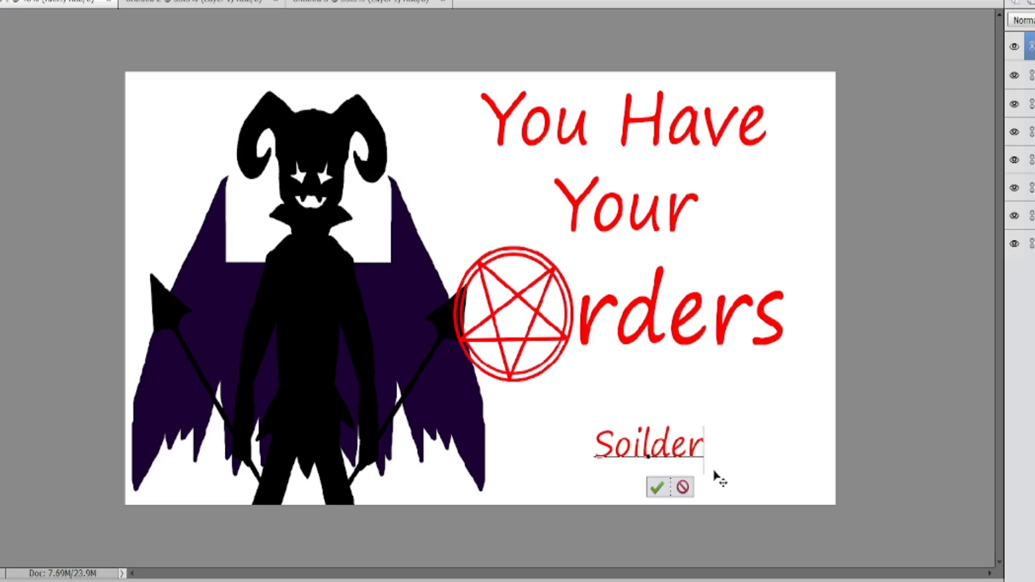
pyautogui.press('Left')
pyautogui.press('Left')
pyautogui.press('Left')
pyautogui.press('Left')
pyautogui.press('BackSpace')
pyautogui.press('Right')
pyautogui.press('Right')
pyautogui.write('i')
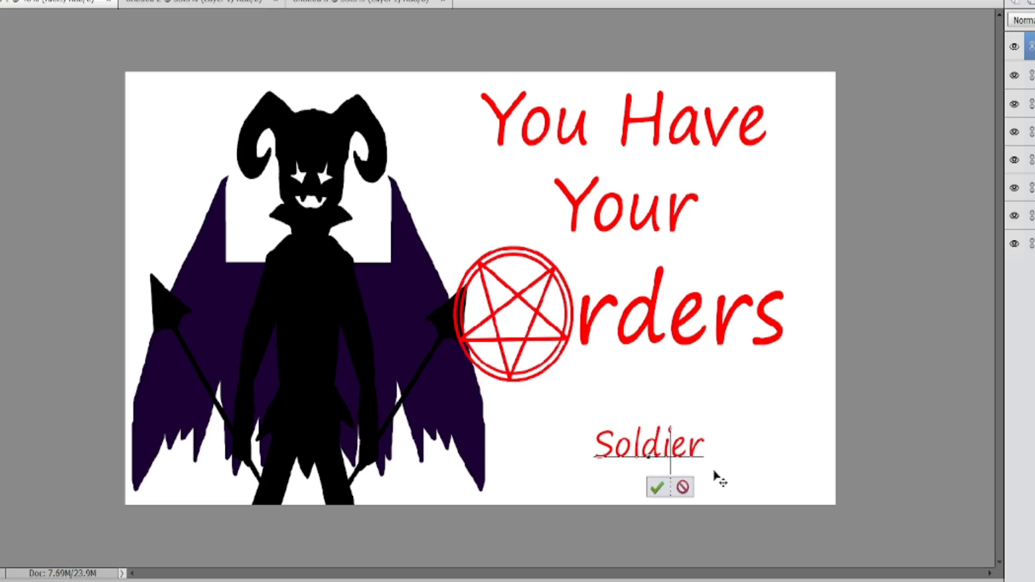
pyautogui.click(668, 482)
# - Enlarge "Soldier" to about 5.3 in wide and move it directly beneath "rders"
pyautogui.moveTo(705, 458); pyautogui.dragTo(779, 476)
pyautogui.moveTo(593, 476); pyautogui.dragTo(527, 513)
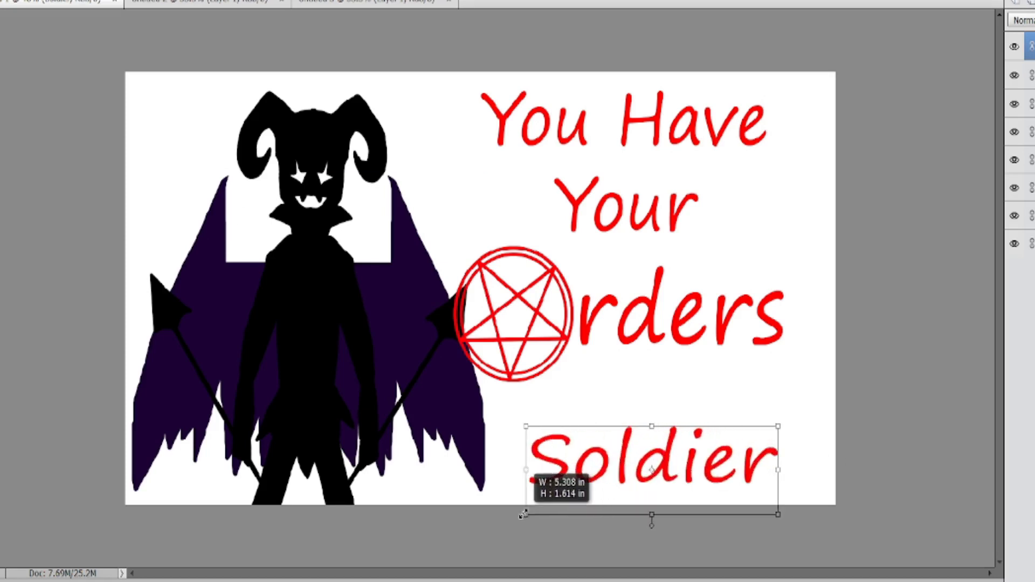
pyautogui.moveTo(780, 426); pyautogui.dragTo(784, 420)
pyautogui.moveTo(671, 460); pyautogui.dragTo(693, 407)
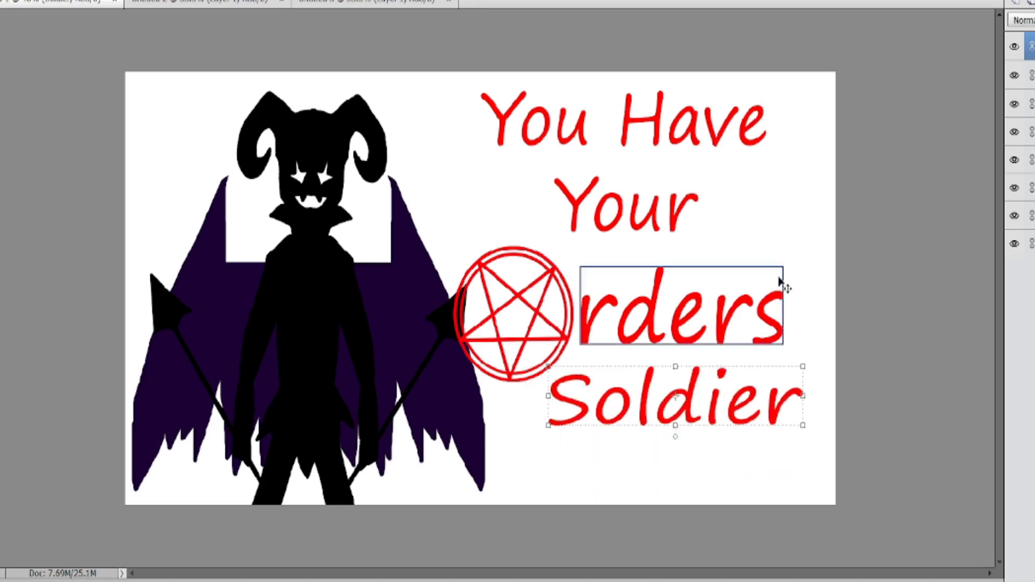
# - Delete the white Background layer so the canvas behind the artwork is transparent
pyautogui.click(1030, 244)
pyautogui.press('Delete')
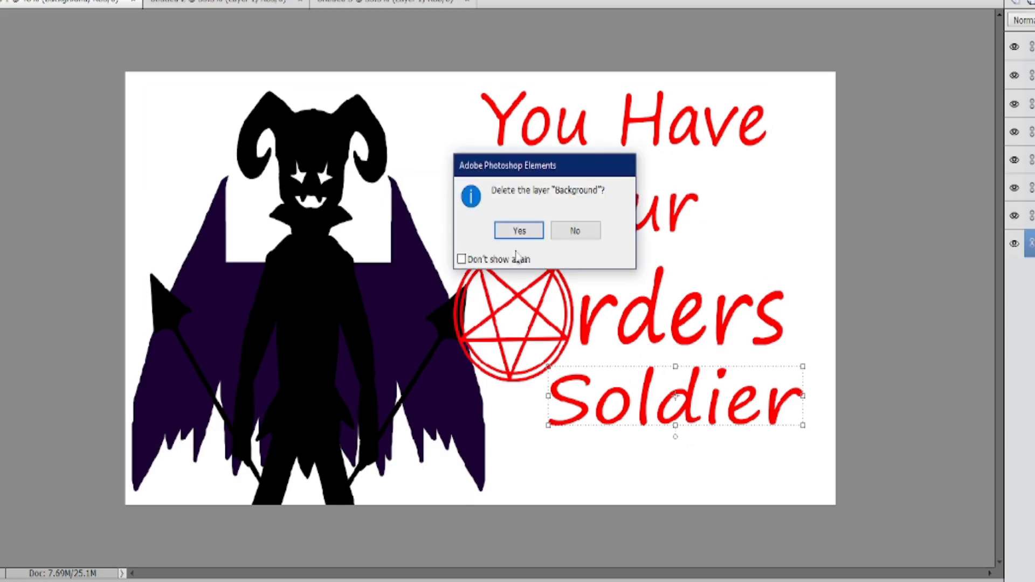
pyautogui.click(522, 233)
# - Give the pentagram layer an orange inner glow with a size of 35 px and 35% opacity
pyautogui.click(1031, 131)
pyautogui.click(116, 1)
pyautogui.moveTo(85, 2)
pyautogui.moveTo(113, 29)
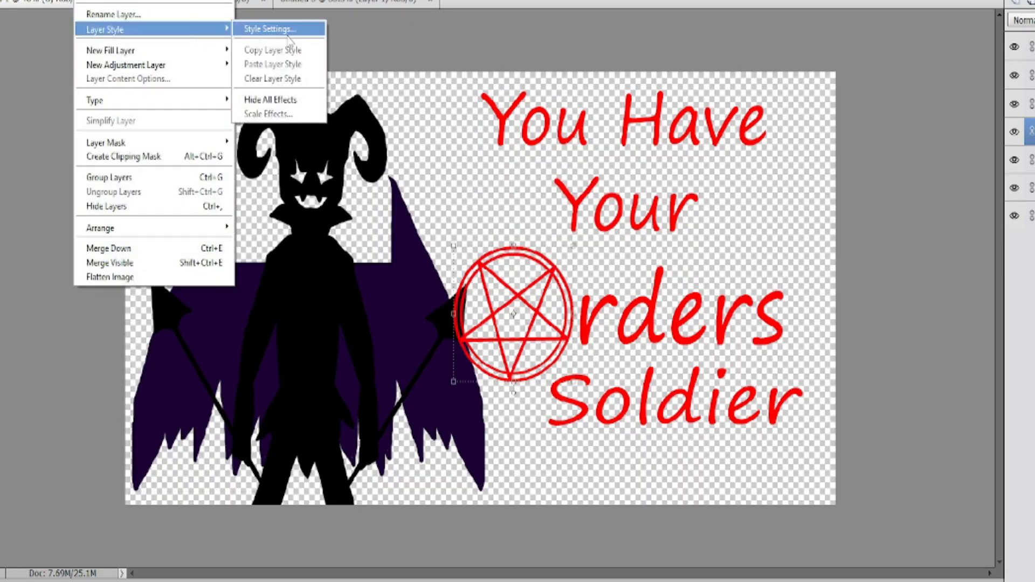
pyautogui.click(291, 31)
pyautogui.click(751, 376)
pyautogui.click(741, 397)
pyautogui.click(953, 416)
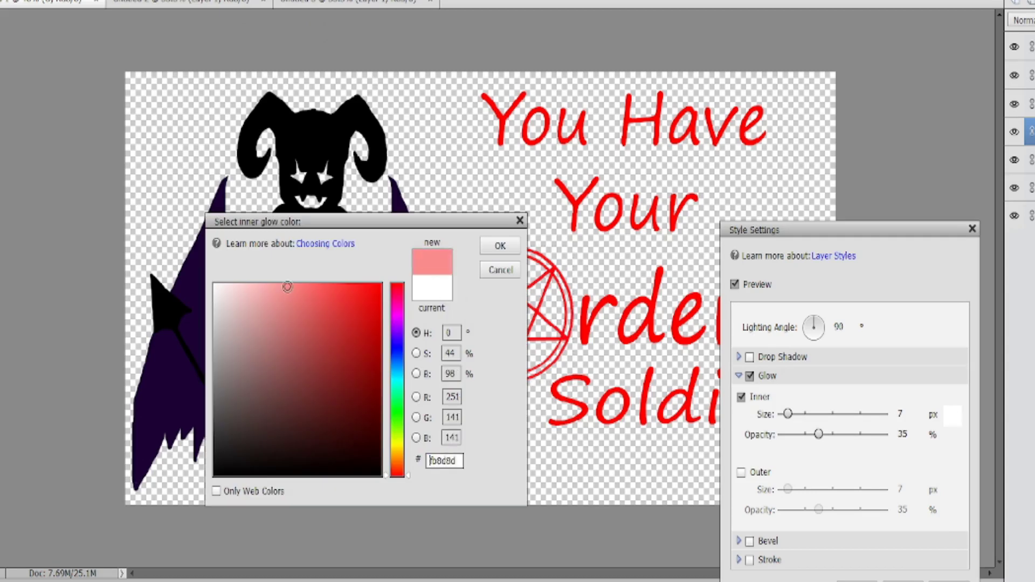
pyautogui.click(397, 460)
pyautogui.click(370, 284)
pyautogui.click(500, 246)
pyautogui.click(796, 414)
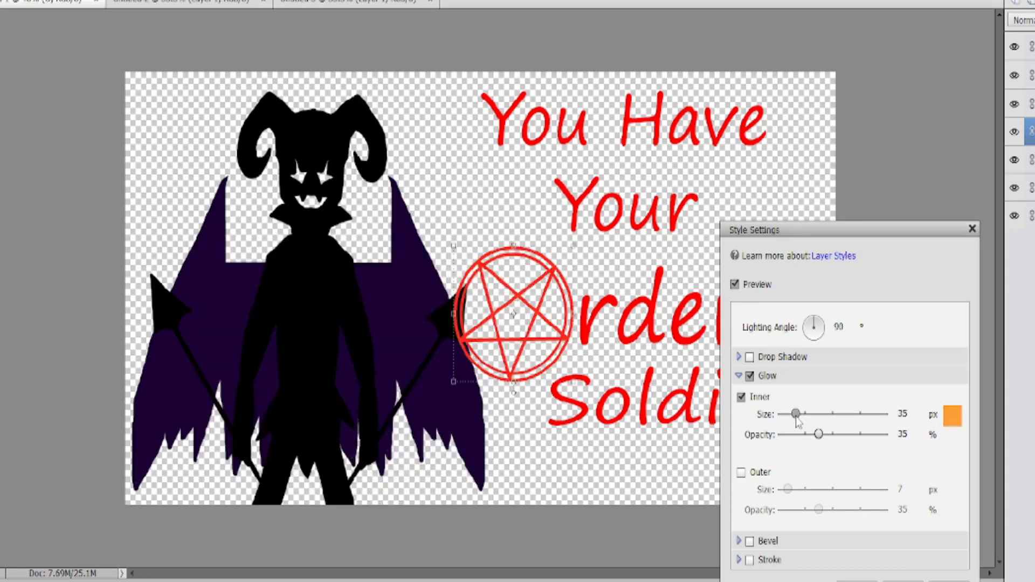
# - Add a larger, slightly more opaque orange outer glow to the pentagram and apply the layer style
pyautogui.click(742, 473)
pyautogui.click(952, 491)
pyautogui.click(397, 458)
pyautogui.click(338, 286)
pyautogui.click(500, 246)
pyautogui.moveTo(788, 490); pyautogui.dragTo(809, 490)
pyautogui.moveTo(819, 510); pyautogui.dragTo(822, 510)
pyautogui.click(949, 581)
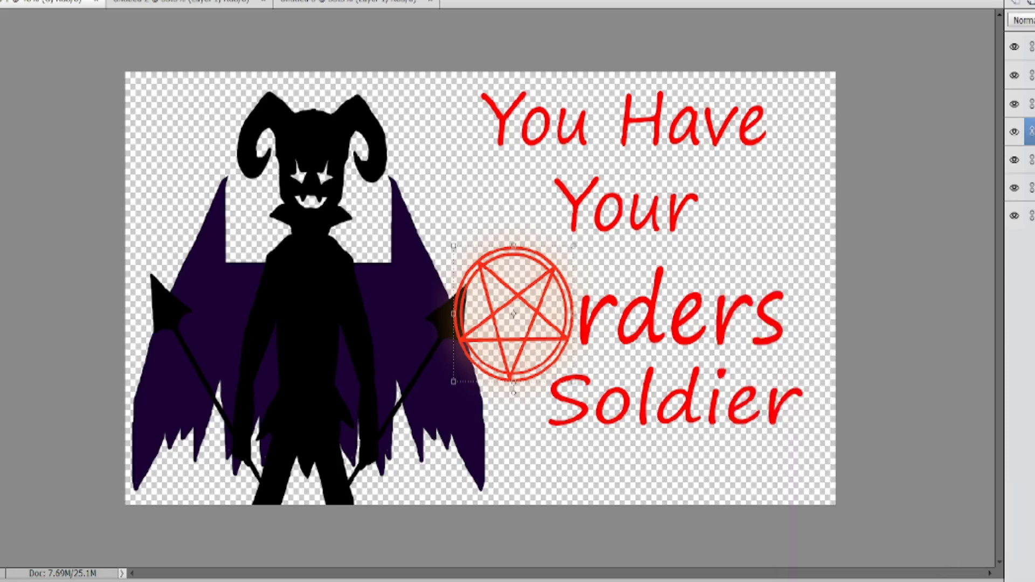
# - Merge the two purple wing layers and add a new empty layer at the bottom of the layer stack
pyautogui.click(1030, 187)
pyautogui.keyDown('shift'); pyautogui.click(1030, 216); pyautogui.keyUp('shift')
pyautogui.hotkey('ctrl', 'e')
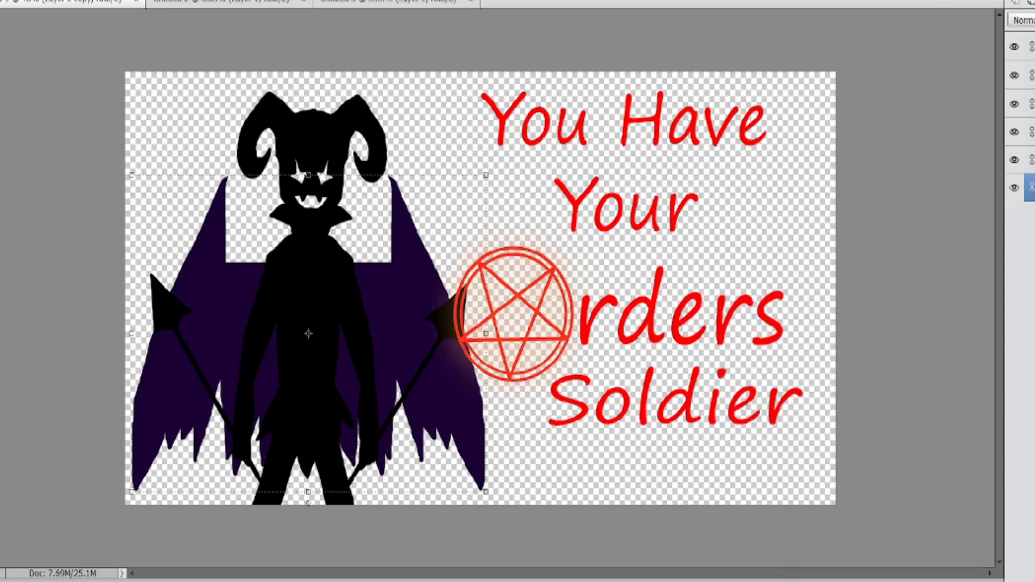
pyautogui.click(1016, 3)
pyautogui.moveTo(1030, 187); pyautogui.dragTo(1029, 228)
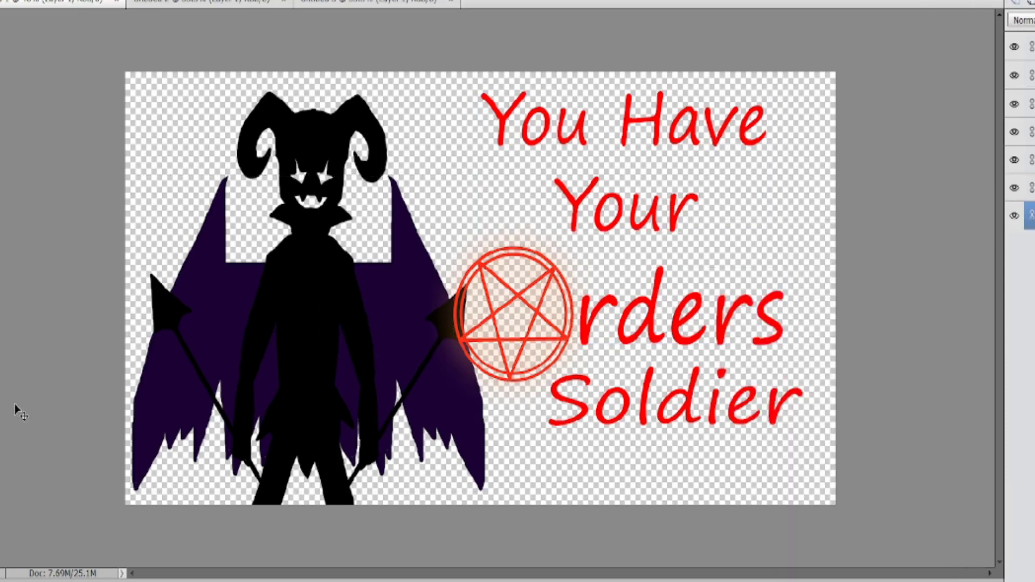
# - Paint a light sky-blue cloud shape behind the demon and pentagram with a Wet Media brush
pyautogui.click(1, 410)
pyautogui.moveTo(398, 456); pyautogui.dragTo(398, 449)
pyautogui.click(344, 285)
pyautogui.moveTo(398, 376); pyautogui.dragTo(398, 370)
pyautogui.click(314, 283)
pyautogui.click(500, 246)
pyautogui.click(161, 581)
pyautogui.click(186, 442)
pyautogui.click(180, 527)
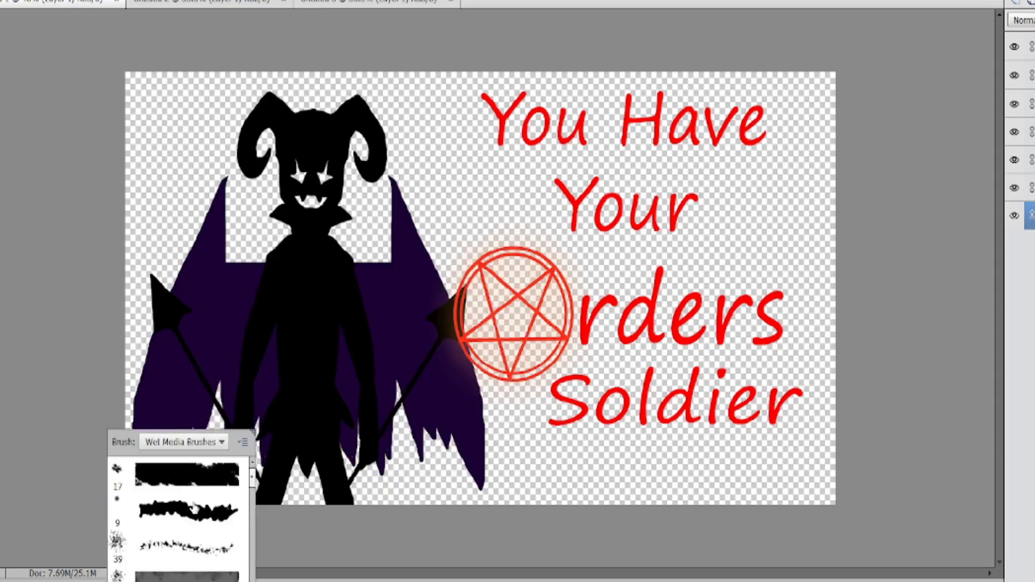
pyautogui.doubleClick(191, 504)
pyautogui.moveTo(149, 507)
pyautogui.mouseDown()
pyautogui.moveTo(249, 229)
pyautogui.moveTo(388, 475)
pyautogui.moveTo(513, 397)
pyautogui.moveTo(261, 305)
pyautogui.moveTo(140, 216)
pyautogui.mouseUp()
# - Set the foreground color to cyan #65fffd and paint a smaller cloud over the lower part of the blue background
pyautogui.click(1, 518)
pyautogui.click(397, 380)
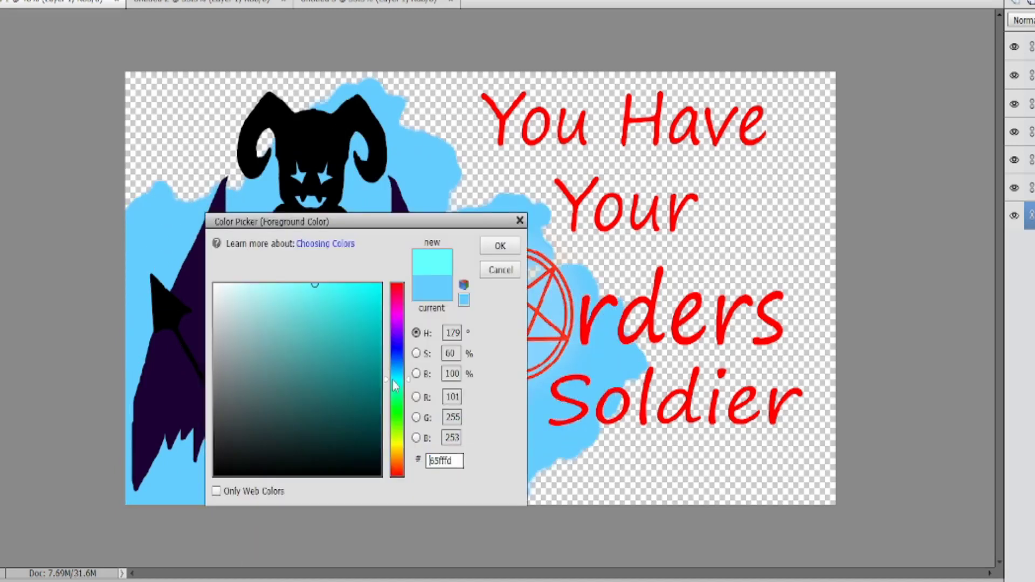
pyautogui.click(500, 246)
pyautogui.moveTo(136, 329)
pyautogui.mouseDown()
pyautogui.moveTo(138, 291)
pyautogui.moveTo(369, 286)
pyautogui.moveTo(346, 414)
pyautogui.moveTo(308, 432)
pyautogui.mouseUp()
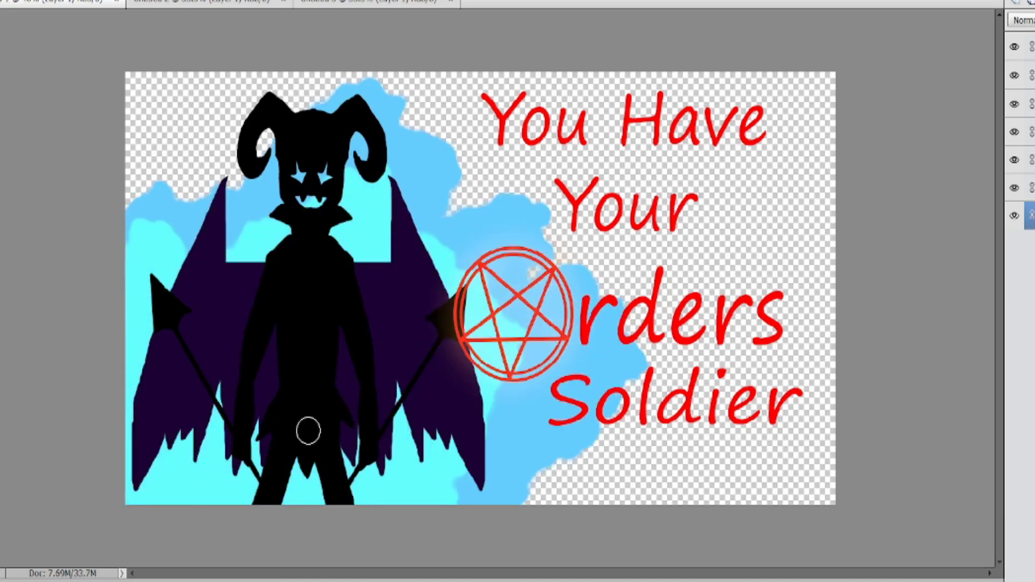
# - Dab small cyan splatter drops around the demon's head and the edges of the blue cloud
pyautogui.click(239, 185)
pyautogui.click(220, 164)
pyautogui.moveTo(401, 88); pyautogui.dragTo(407, 105)
pyautogui.click(420, 116)
pyautogui.moveTo(491, 189); pyautogui.dragTo(504, 201)
pyautogui.moveTo(603, 249); pyautogui.dragTo(603, 257)
pyautogui.click(608, 271)
# - Paint a darker blue cloud over the cyan area behind the demon and lower the opacity of the background paint
pyautogui.click(1, 517)
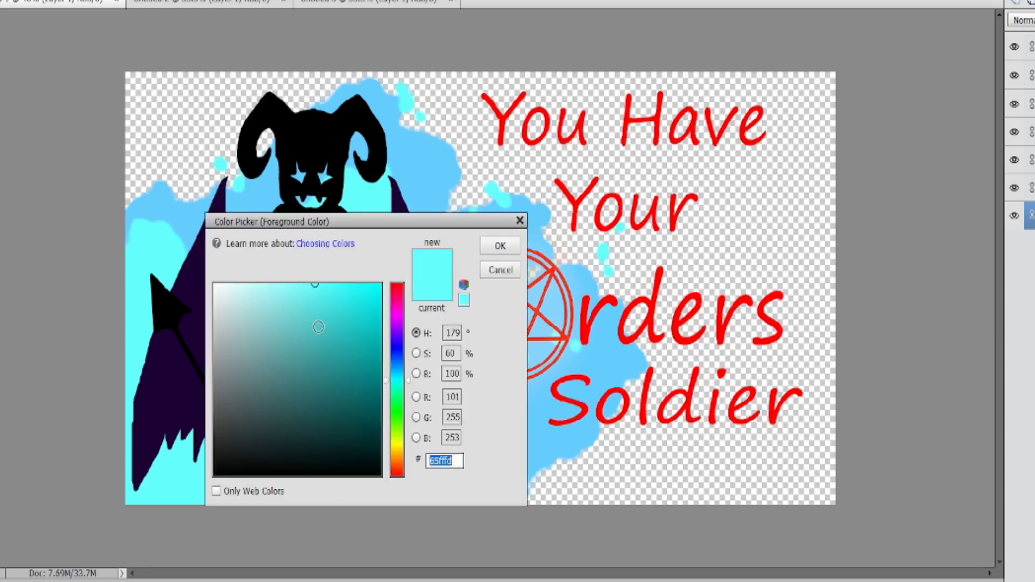
pyautogui.click(520, 221)
pyautogui.click(1, 518)
pyautogui.moveTo(397, 380); pyautogui.dragTo(397, 367)
pyautogui.click(330, 318)
pyautogui.click(499, 245)
pyautogui.moveTo(131, 357)
pyautogui.mouseDown()
pyautogui.moveTo(160, 309)
pyautogui.moveTo(407, 379)
pyautogui.moveTo(163, 375)
pyautogui.moveTo(132, 475)
pyautogui.mouseUp()
pyautogui.moveTo(1034, 32); pyautogui.dragTo(1026, 33)
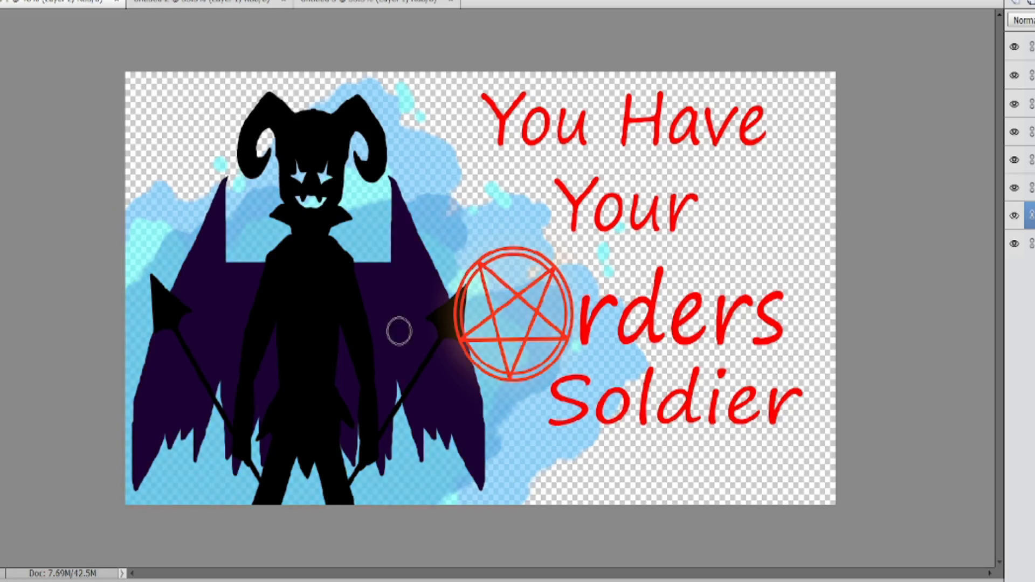
# - Choose a paler blue and paint over the lower part of the background behind the demon's legs and wings
pyautogui.click(1, 517)
pyautogui.moveTo(313, 317); pyautogui.dragTo(281, 296)
pyautogui.click(500, 246)
pyautogui.moveTo(135, 338)
pyautogui.mouseDown()
pyautogui.moveTo(127, 432)
pyautogui.moveTo(261, 282)
pyautogui.moveTo(167, 533)
pyautogui.mouseUp()
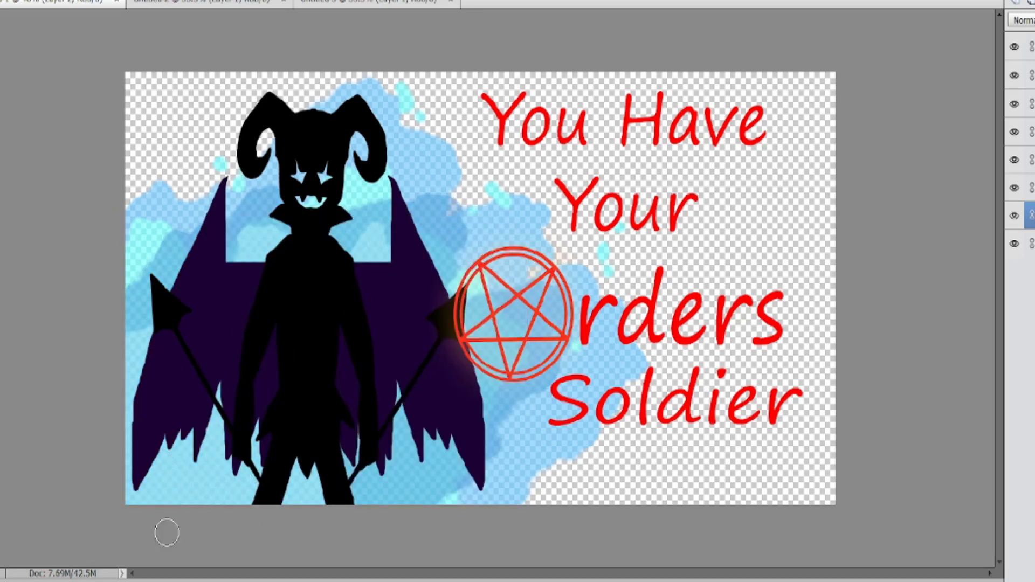
pyautogui.moveTo(359, 486); pyautogui.dragTo(452, 450)
# - Dab pale blue splatter drops around the lettering, the pentagram and the demon's horns
pyautogui.click(510, 355)
pyautogui.click(638, 179)
pyautogui.click(656, 181)
pyautogui.moveTo(496, 162); pyautogui.dragTo(510, 164)
pyautogui.moveTo(175, 141); pyautogui.dragTo(171, 162)
pyautogui.moveTo(244, 108); pyautogui.dragTo(241, 117)
pyautogui.moveTo(738, 321); pyautogui.dragTo(747, 323)
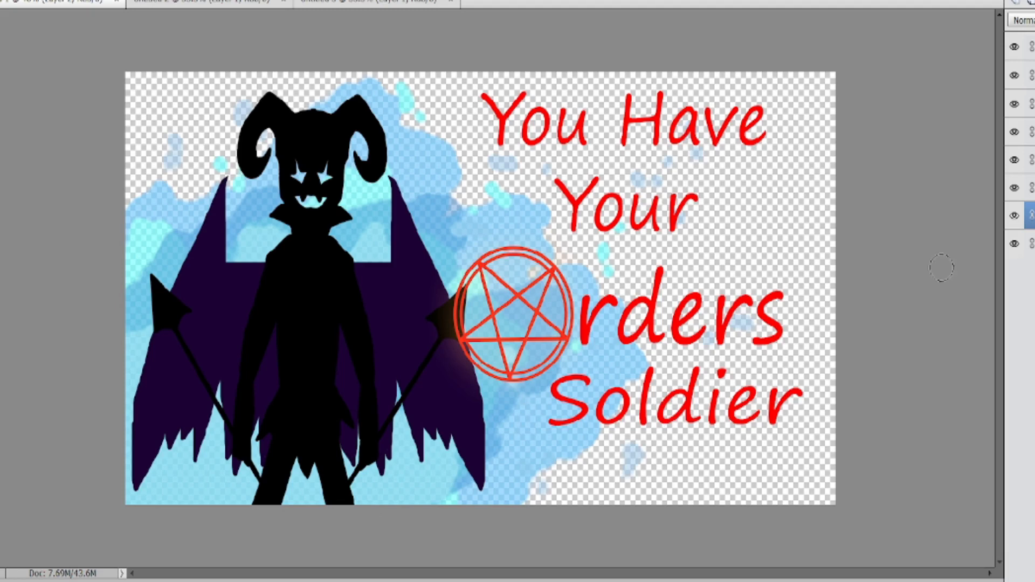
# - Paint darker blue patches and splatter drops over the background around the demon, and set the paint color to 8dacd4
pyautogui.click(2, 527)
pyautogui.click(520, 223)
pyautogui.click(2, 518)
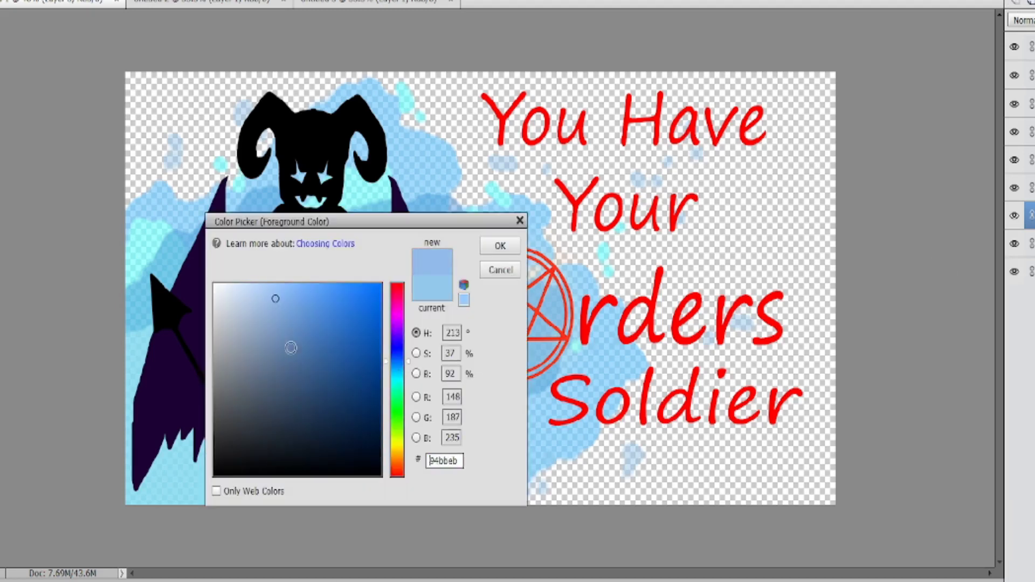
pyautogui.moveTo(291, 347); pyautogui.dragTo(323, 326)
pyautogui.click(500, 246)
pyautogui.moveTo(185, 418)
pyautogui.mouseDown()
pyautogui.moveTo(294, 373)
pyautogui.moveTo(334, 489)
pyautogui.moveTo(464, 461)
pyautogui.moveTo(457, 316)
pyautogui.moveTo(323, 119)
pyautogui.moveTo(276, 249)
pyautogui.moveTo(171, 233)
pyautogui.mouseUp()
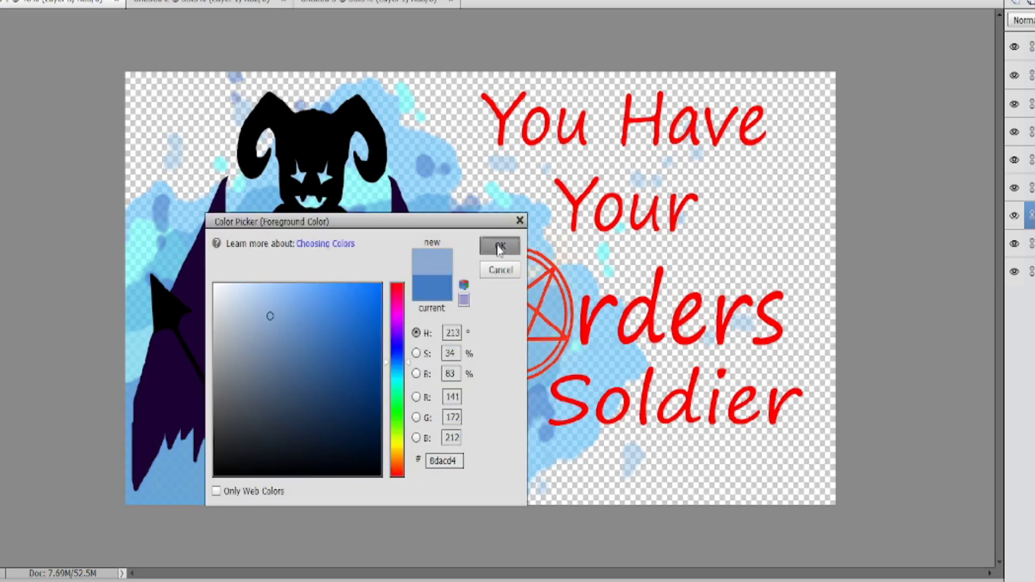
pyautogui.click(496, 243)
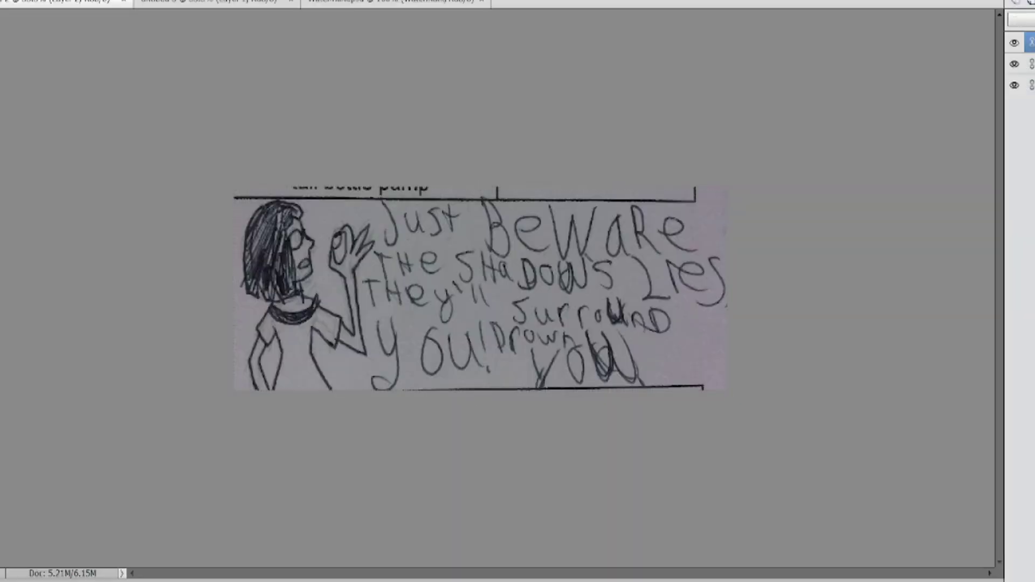
# - Save the document containing the pencil sketch of the girl and the "Just Beware" lettering
pyautogui.press('Return')
pyautogui.hotkey('ctrl', '+')
pyautogui.hotkey('ctrl', '+')
pyautogui.hotkey('ctrl', '+')
pyautogui.moveTo(525, 573); pyautogui.dragTo(416, 570)
pyautogui.scroll(-2, 415, 552)
pyautogui.click(1, 1)
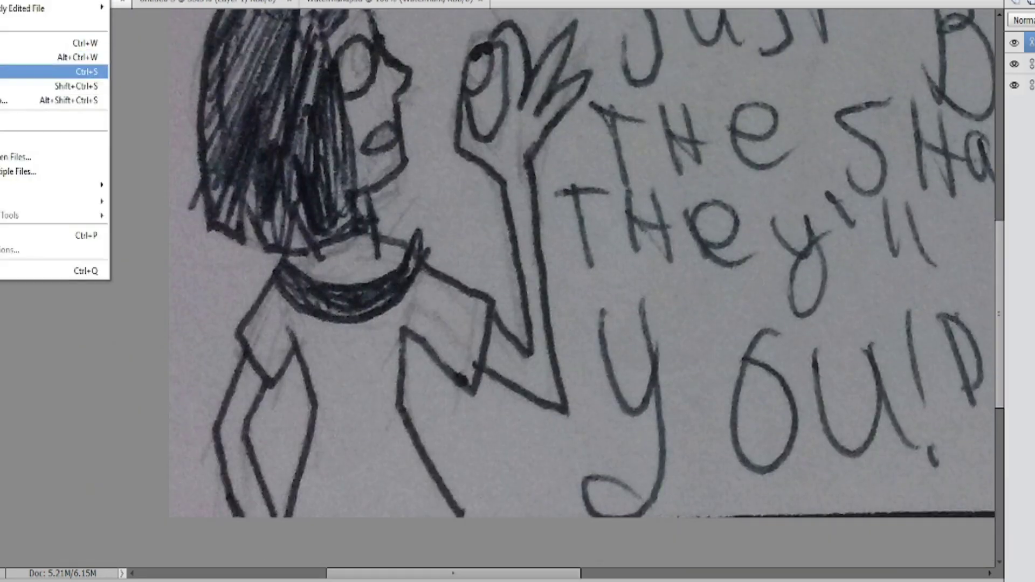
pyautogui.press('Return')
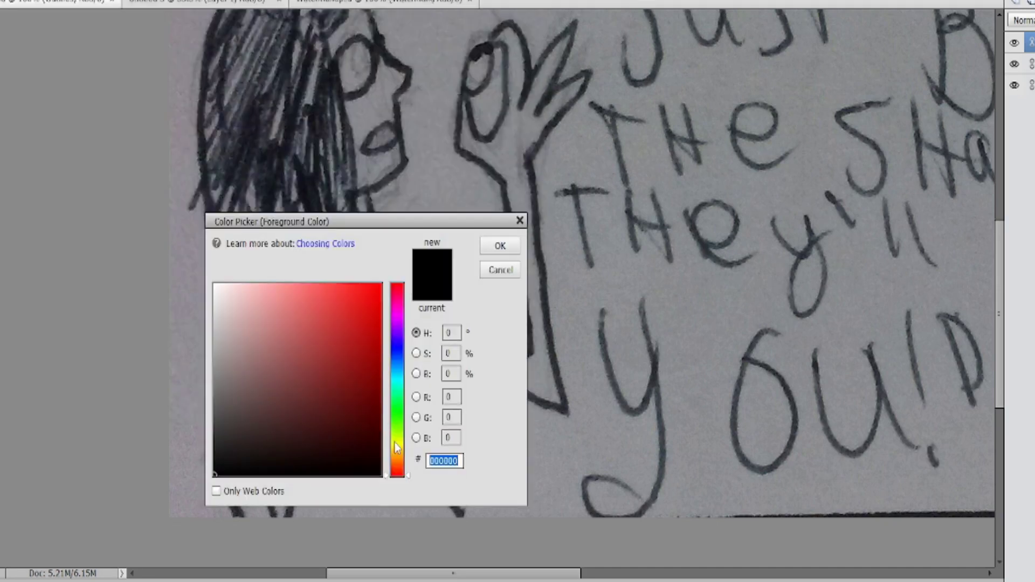
# - Set the paint color to pale yellow and choose a small hard round brush from the Default Brushes
pyautogui.click(397, 442)
pyautogui.click(273, 278)
pyautogui.click(251, 285)
pyautogui.click(500, 247)
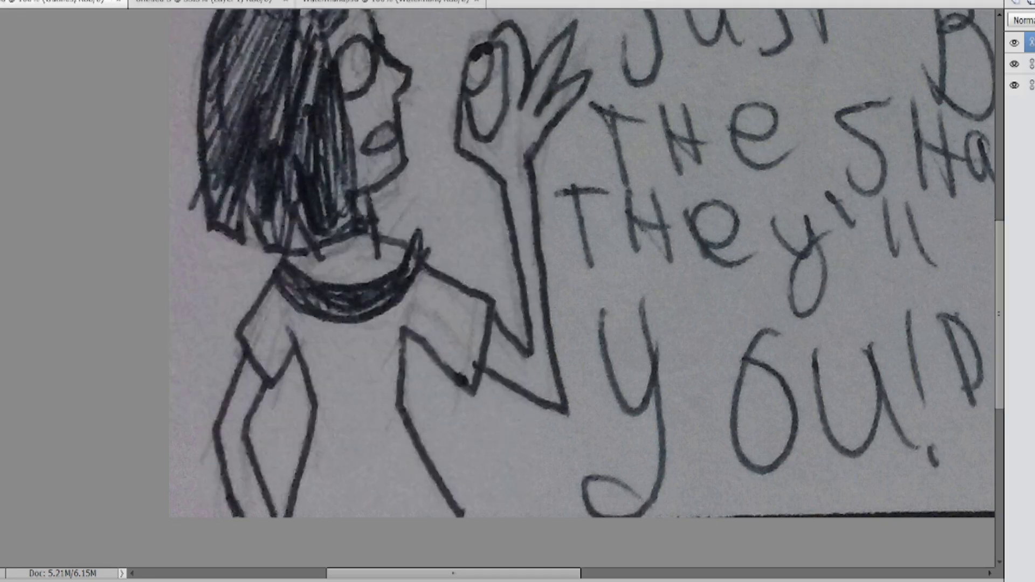
pyautogui.scroll(2, 311, 411)
pyautogui.click(162, 581)
pyautogui.click(183, 442)
pyautogui.click(183, 486)
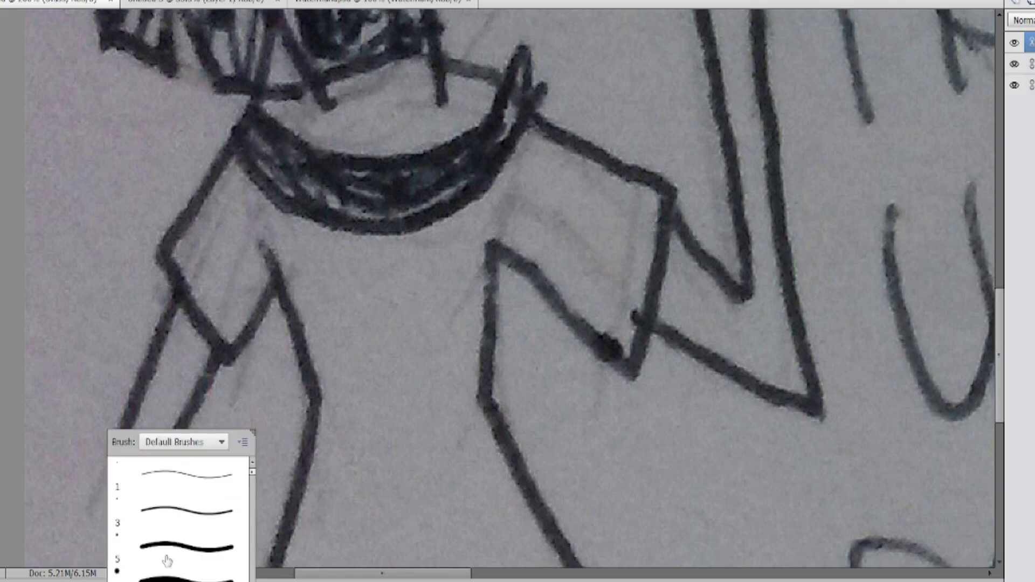
pyautogui.scroll(-1, 182, 559)
pyautogui.click(184, 561)
# - Trace the girl's shirt in pale yellow, including the shoulders, both sleeves and the sides of the torso
pyautogui.moveTo(326, 59)
pyautogui.mouseDown()
pyautogui.moveTo(176, 258)
pyautogui.moveTo(262, 300)
pyautogui.moveTo(273, 275)
pyautogui.mouseUp()
pyautogui.scroll(-4, 267, 237)
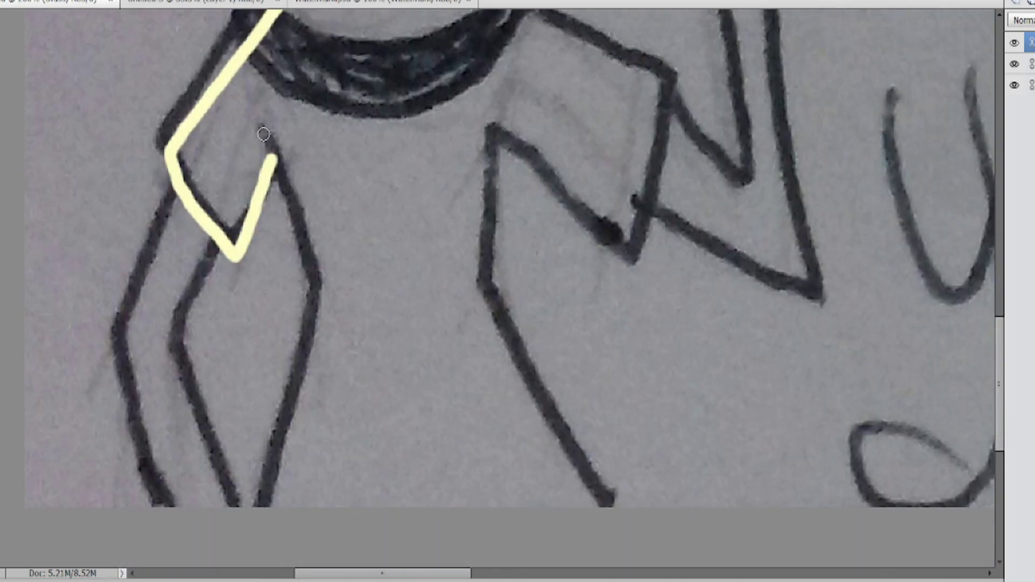
pyautogui.moveTo(267, 141)
pyautogui.mouseDown()
pyautogui.moveTo(309, 354)
pyautogui.moveTo(282, 504)
pyautogui.mouseUp()
pyautogui.scroll(3, 282, 504)
pyautogui.moveTo(323, 97)
pyautogui.mouseDown()
pyautogui.moveTo(459, 99)
pyautogui.moveTo(621, 214)
pyautogui.moveTo(655, 312)
pyautogui.moveTo(590, 389)
pyautogui.moveTo(489, 274)
pyautogui.moveTo(495, 454)
pyautogui.mouseUp()
pyautogui.scroll(-3, 494, 454)
pyautogui.moveTo(494, 285); pyautogui.dragTo(580, 494)
pyautogui.scroll(4, 580, 493)
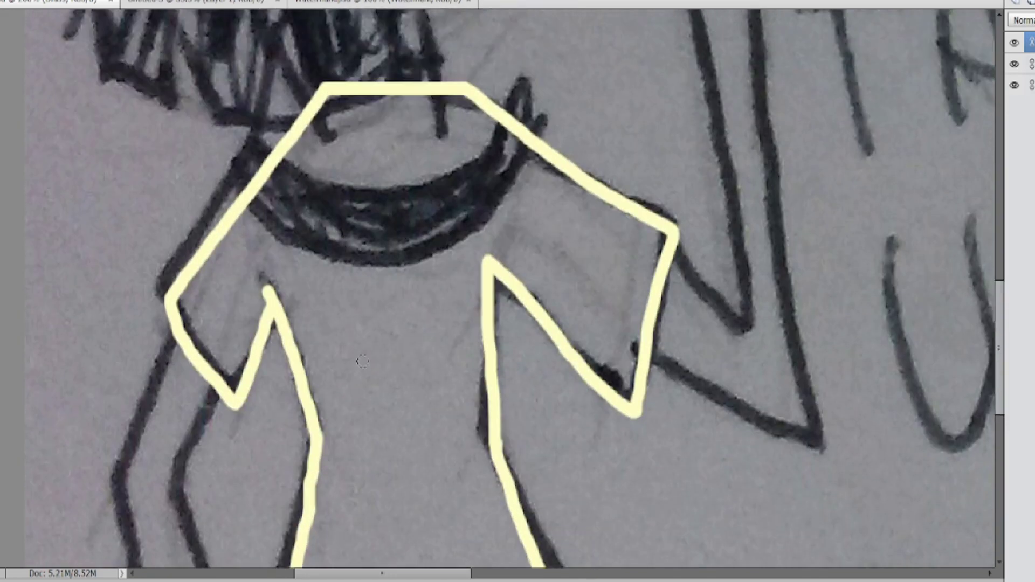
# - Select the inside of the shirt outline, expand the selection and fill it with pale yellow
pyautogui.click(373, 373)
pyautogui.click(116, 1)
pyautogui.moveTo(132, 93)
pyautogui.click(253, 120)
pyautogui.press('Return')
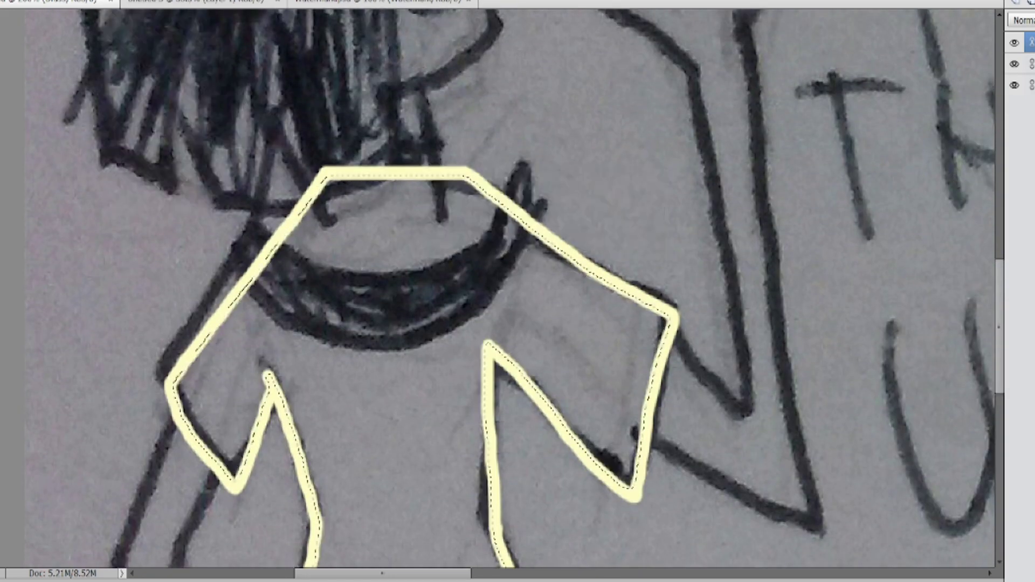
pyautogui.click(342, 289)
pyautogui.hotkey('ctrl', 'd')
pyautogui.scroll(-1, 444, 359)
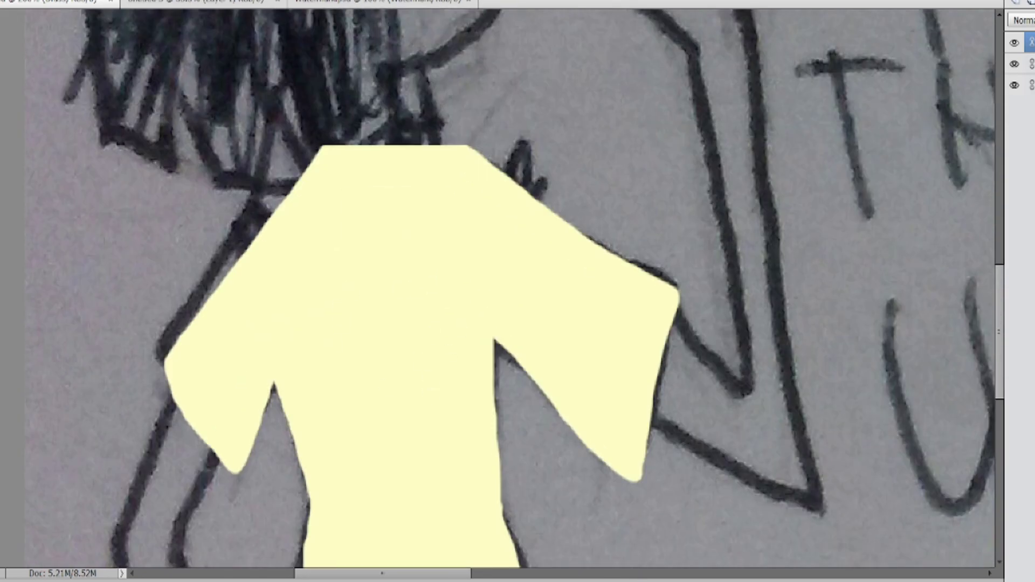
# - Set the paint color to teal 87d7c7 and paint a small irregular brooch shape on the shirt's chest
pyautogui.click(1, 432)
pyautogui.click(397, 385)
pyautogui.moveTo(256, 297); pyautogui.dragTo(276, 314)
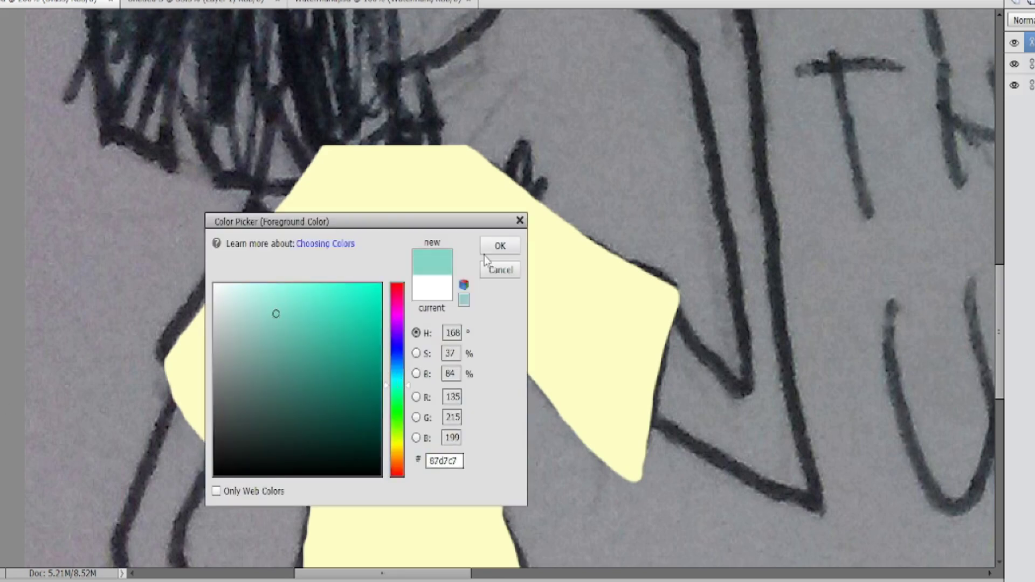
pyautogui.click(499, 247)
pyautogui.moveTo(382, 272)
pyautogui.mouseDown()
pyautogui.moveTo(368, 321)
pyautogui.moveTo(400, 346)
pyautogui.moveTo(382, 268)
pyautogui.moveTo(388, 312)
pyautogui.mouseUp()
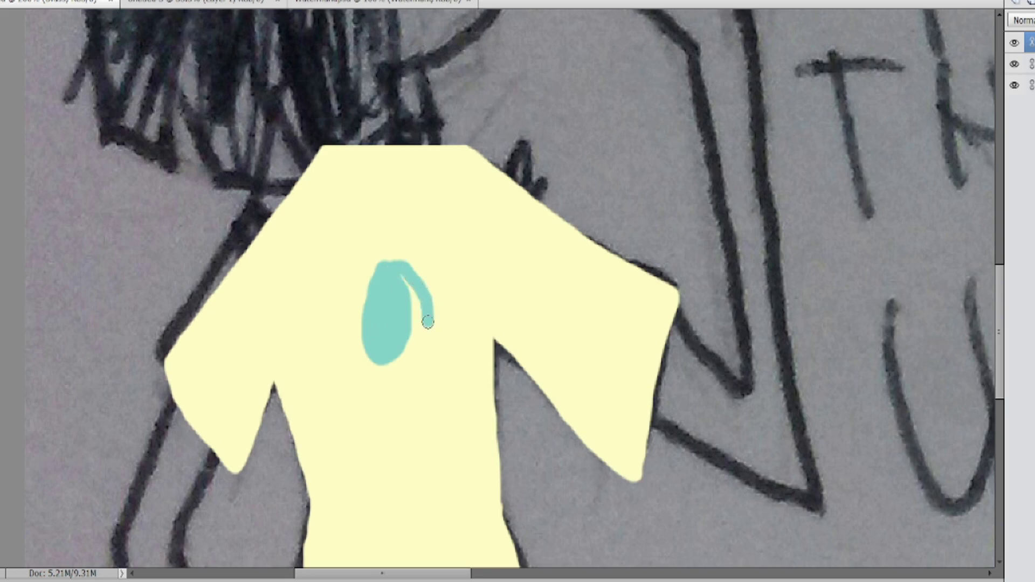
pyautogui.moveTo(376, 272); pyautogui.dragTo(371, 276)
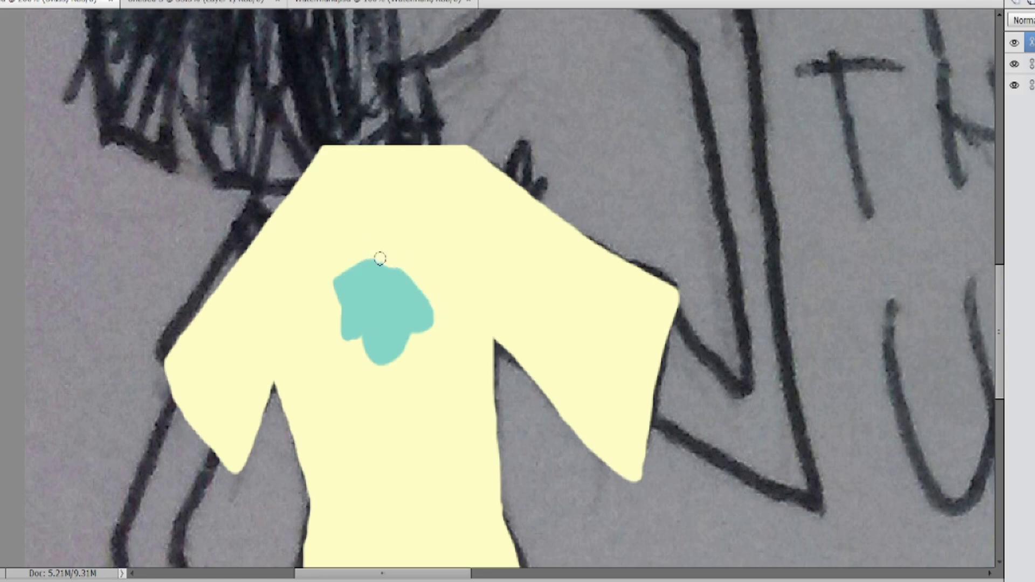
# - Choose a slightly darker yellow and erase the sleeves and shoulders so that only a rounded torso remains
pyautogui.click(257, 296)
pyautogui.click(481, 245)
pyautogui.moveTo(227, 453)
pyautogui.mouseDown()
pyautogui.moveTo(231, 381)
pyautogui.moveTo(300, 92)
pyautogui.moveTo(416, 118)
pyautogui.moveTo(548, 361)
pyautogui.moveTo(508, 203)
pyautogui.moveTo(620, 347)
pyautogui.moveTo(289, 173)
pyautogui.moveTo(263, 189)
pyautogui.moveTo(258, 102)
pyautogui.moveTo(490, 192)
pyautogui.moveTo(513, 151)
pyautogui.moveTo(280, 215)
pyautogui.mouseUp()
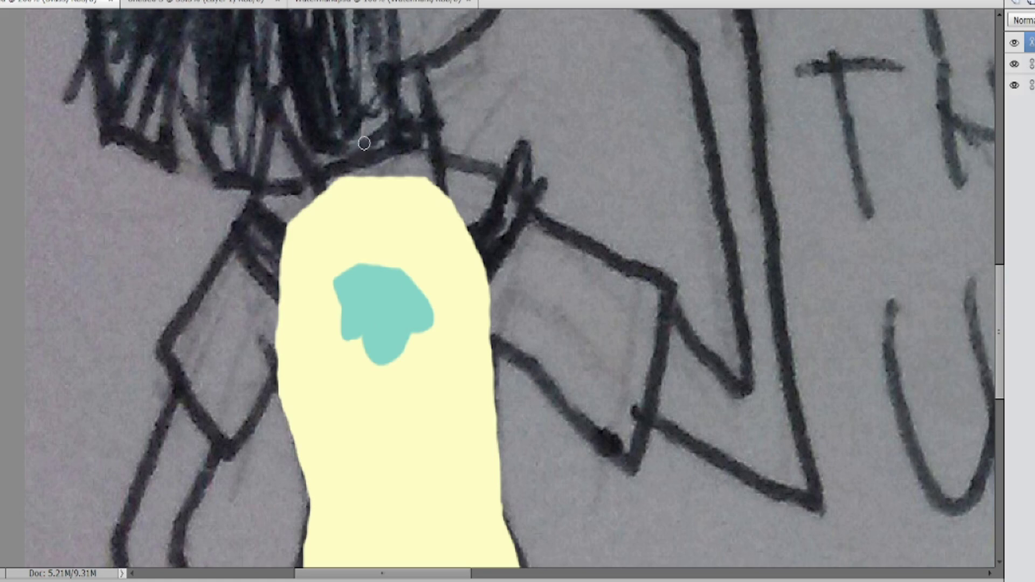
# - Outline a wide pointed collar in darker yellow across the girl's shoulders above the teal brooch
pyautogui.moveTo(364, 143)
pyautogui.mouseDown()
pyautogui.moveTo(175, 244)
pyautogui.moveTo(297, 273)
pyautogui.moveTo(370, 263)
pyautogui.mouseUp()
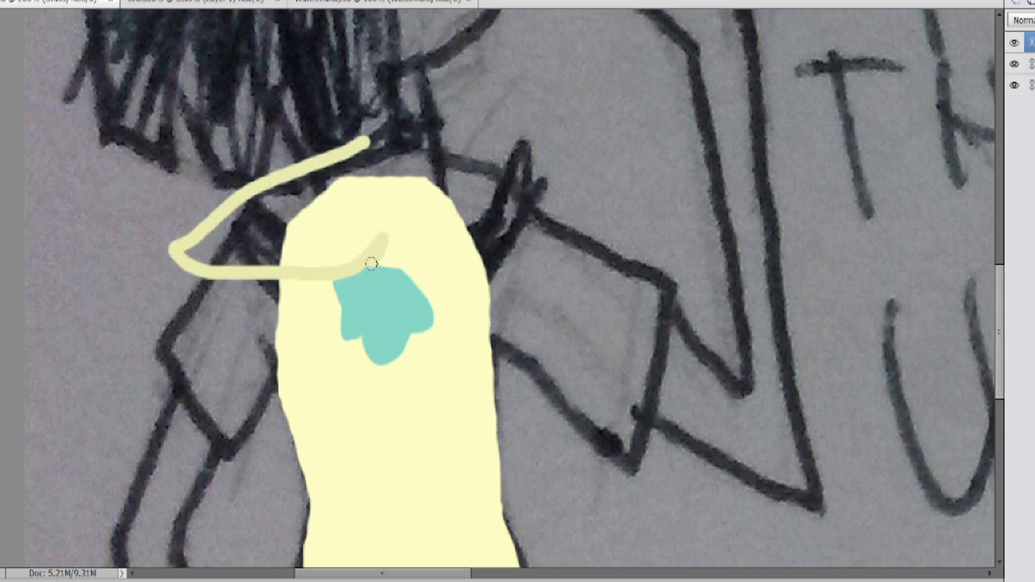
pyautogui.moveTo(379, 142)
pyautogui.mouseDown()
pyautogui.moveTo(480, 153)
pyautogui.moveTo(540, 184)
pyautogui.moveTo(588, 184)
pyautogui.moveTo(549, 238)
pyautogui.moveTo(416, 268)
pyautogui.mouseUp()
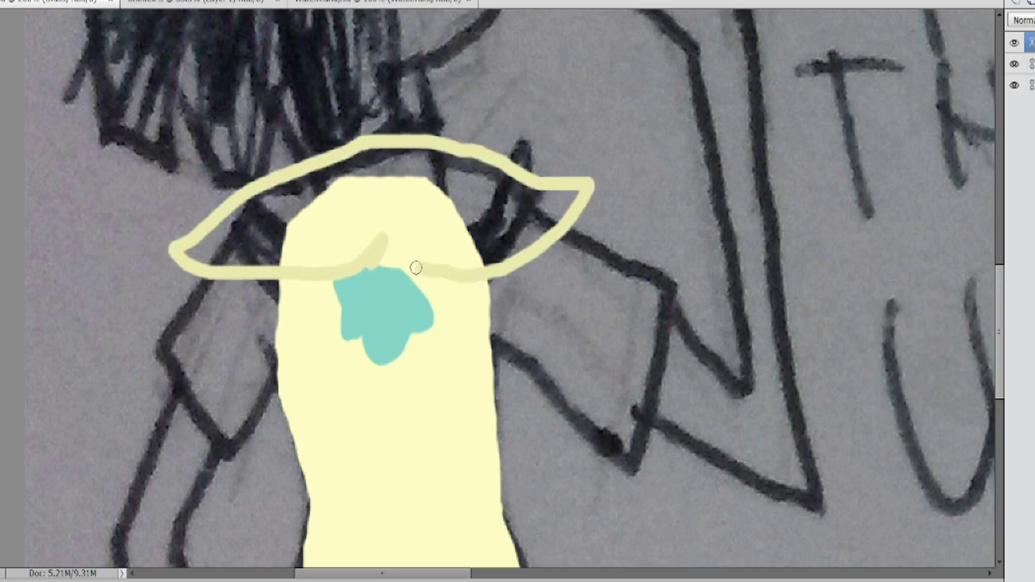
pyautogui.click(345, 168)
pyautogui.click(226, 23)
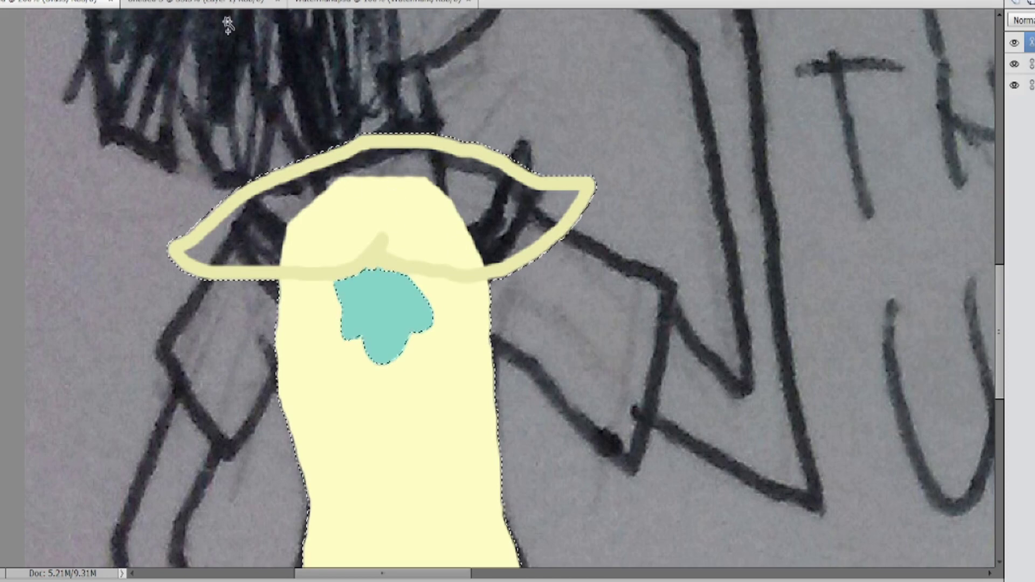
pyautogui.hotkey('ctrl', 'z')
# - Expand the selection inside the collar outline, fill it with the darker yellow and paint over the pale center
pyautogui.click(119, 1)
pyautogui.click(250, 124)
pyautogui.click(637, 201)
pyautogui.press('k')
pyautogui.click(298, 204)
pyautogui.rightClick(304, 209)
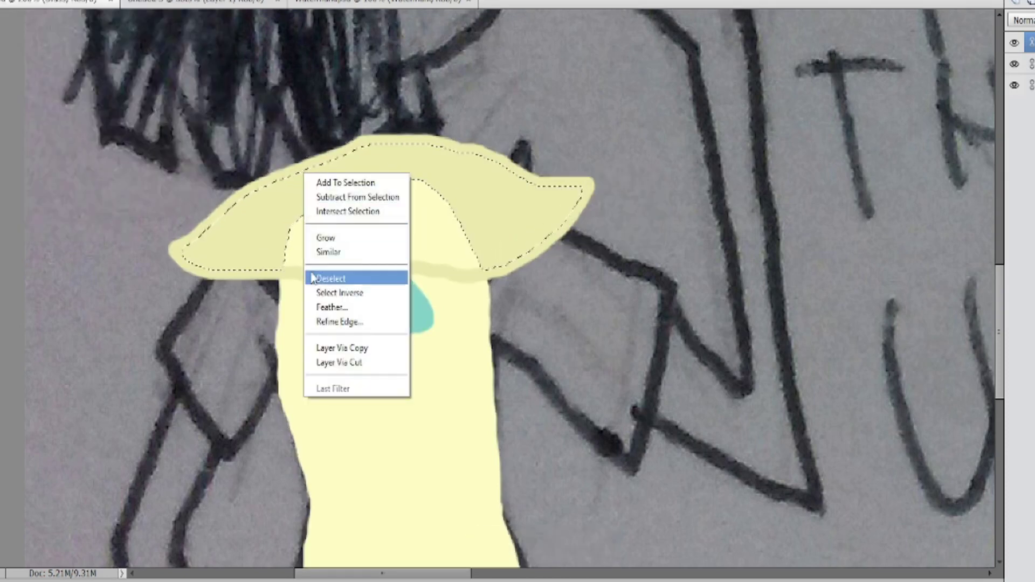
pyautogui.click(310, 275)
pyautogui.moveTo(492, 255)
pyautogui.mouseDown()
pyautogui.moveTo(378, 240)
pyautogui.moveTo(293, 261)
pyautogui.moveTo(381, 178)
pyautogui.mouseUp()
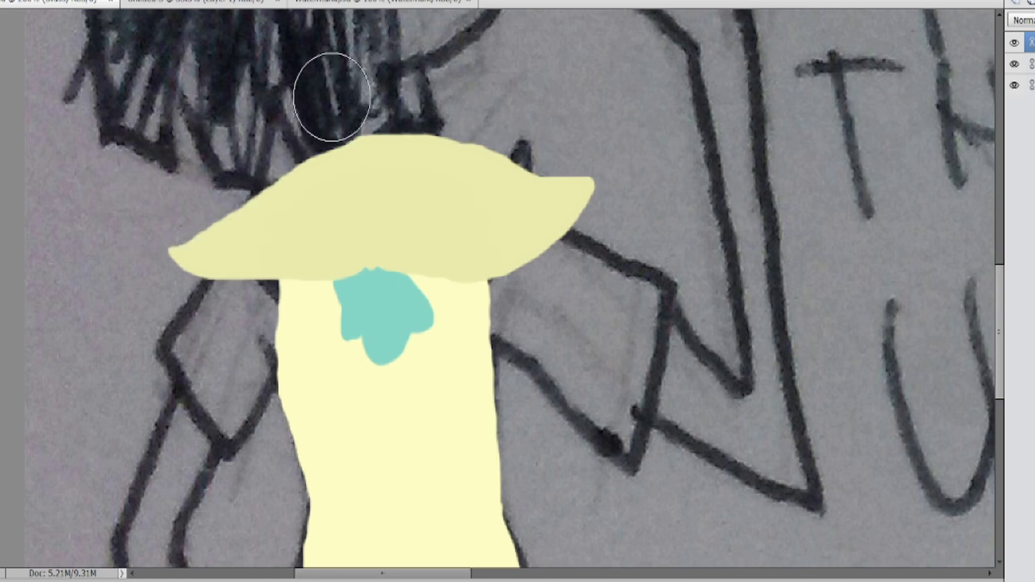
# - Trim the collar's rounded tips into sharper points and add a small teal peak to the top of the brooch
pyautogui.scroll(-1, 282, 287)
pyautogui.scroll(-4, 291, 280)
pyautogui.scroll(6, 473, 331)
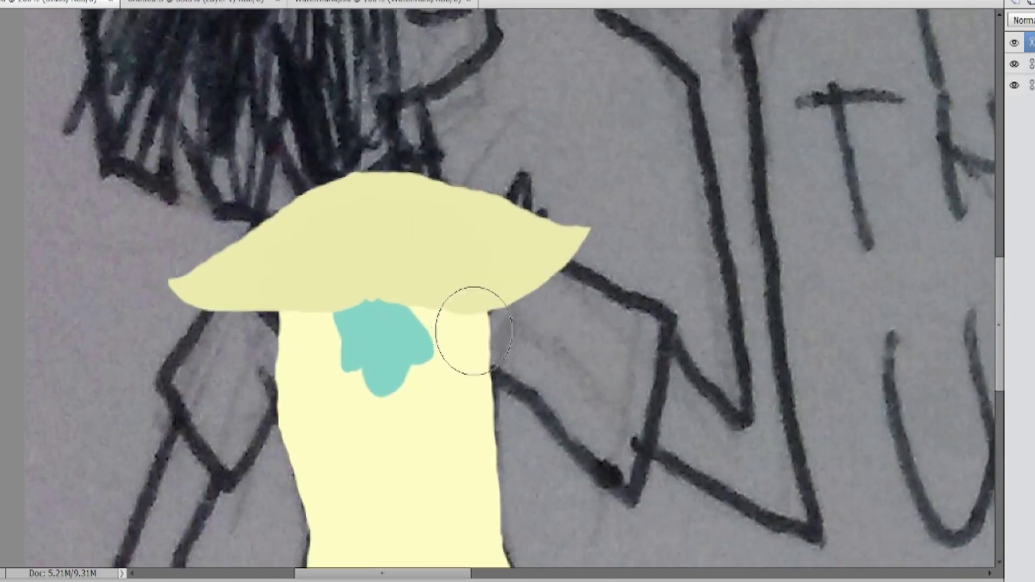
pyautogui.rightClick(393, 311)
pyautogui.moveTo(372, 298); pyautogui.dragTo(391, 312)
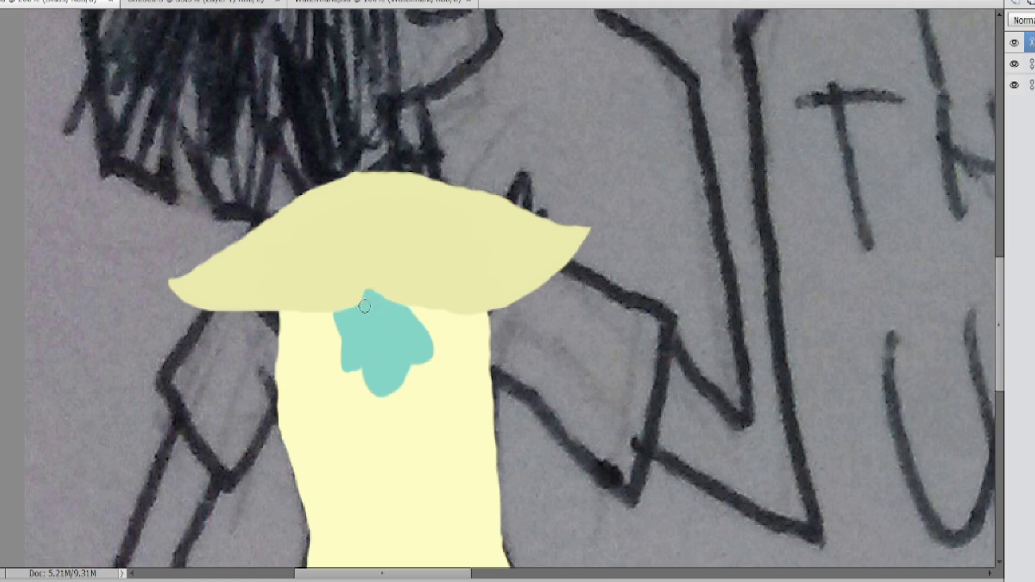
pyautogui.scroll(-1, 426, 366)
pyautogui.scroll(4, 458, 415)
# - Add a skin layer beneath the clothing layer and set the paint color to a very pale pink
pyautogui.click(1032, 64)
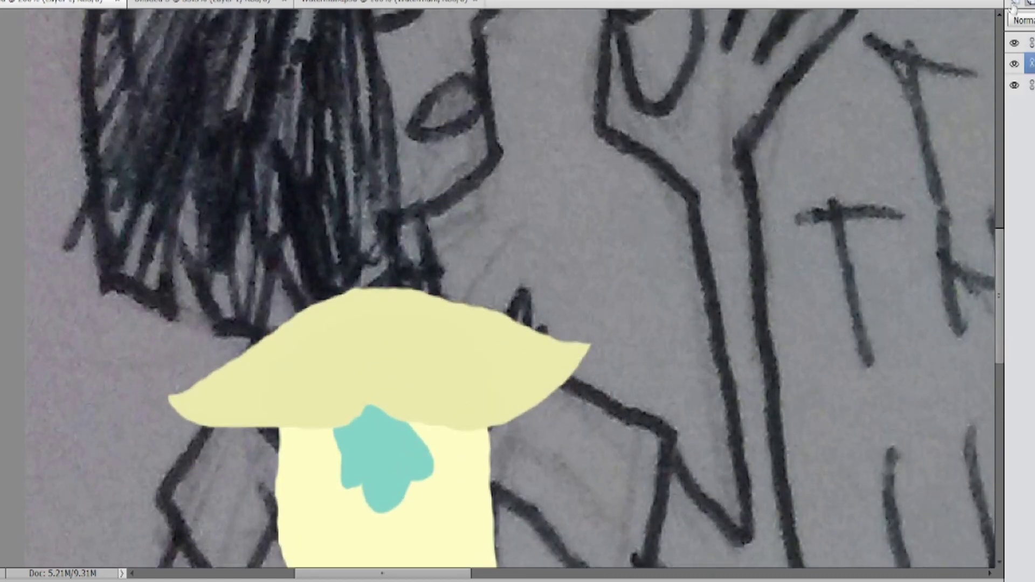
pyautogui.click(1, 431)
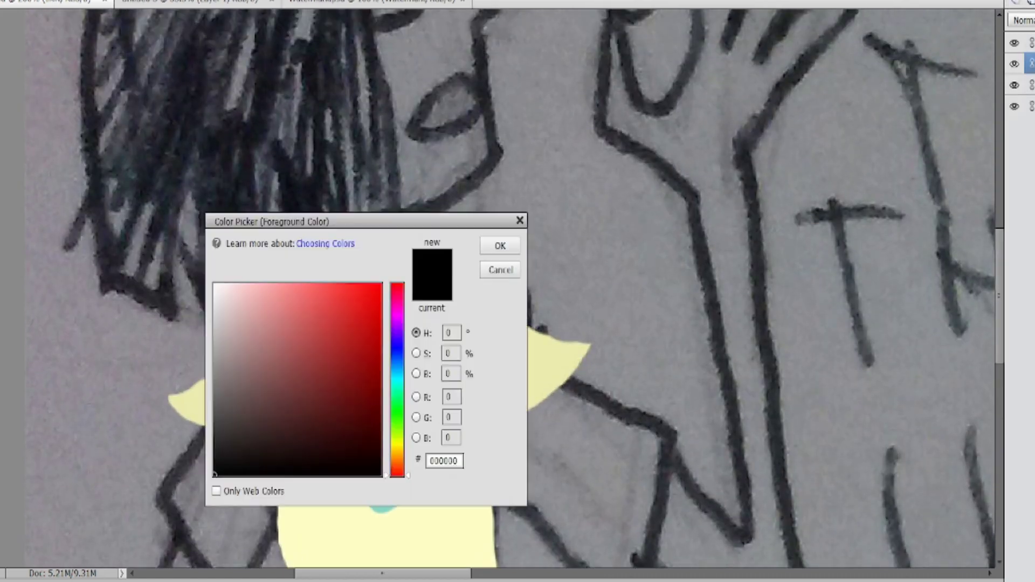
pyautogui.moveTo(397, 451)
pyautogui.mouseDown()
pyautogui.moveTo(398, 320)
pyautogui.moveTo(397, 449)
pyautogui.mouseUp()
pyautogui.click(230, 304)
pyautogui.moveTo(230, 305)
pyautogui.mouseDown()
pyautogui.moveTo(241, 284)
pyautogui.moveTo(222, 300)
pyautogui.moveTo(218, 285)
pyautogui.mouseUp()
pyautogui.click(398, 316)
pyautogui.click(496, 247)
pyautogui.scroll(8, 439, 325)
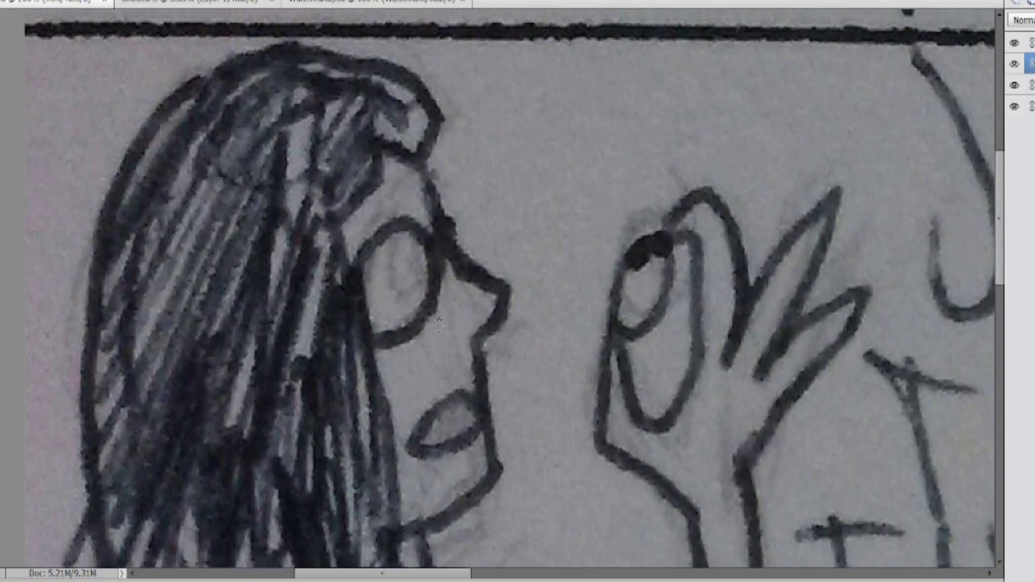
# - Trace the girl's head, face profile and neck in pale pink down to the collar
pyautogui.moveTo(370, 138)
pyautogui.mouseDown()
pyautogui.moveTo(502, 286)
pyautogui.moveTo(506, 317)
pyautogui.moveTo(485, 351)
pyautogui.moveTo(514, 465)
pyautogui.moveTo(227, 409)
pyautogui.mouseUp()
pyautogui.scroll(-5, 227, 409)
pyautogui.moveTo(403, 356)
pyautogui.mouseDown()
pyautogui.moveTo(405, 414)
pyautogui.moveTo(343, 423)
pyautogui.moveTo(298, 363)
pyautogui.moveTo(226, 216)
pyautogui.mouseUp()
pyautogui.scroll(-1, 563, 385)
pyautogui.scroll(1, 563, 385)
# - Outline the raised hand in pale pink, tracing the gap between thumb and index finger and the spread fingers
pyautogui.moveTo(615, 150)
pyautogui.mouseDown()
pyautogui.moveTo(632, 237)
pyautogui.moveTo(701, 89)
pyautogui.moveTo(645, 77)
pyautogui.mouseUp()
pyautogui.scroll(1, 645, 78)
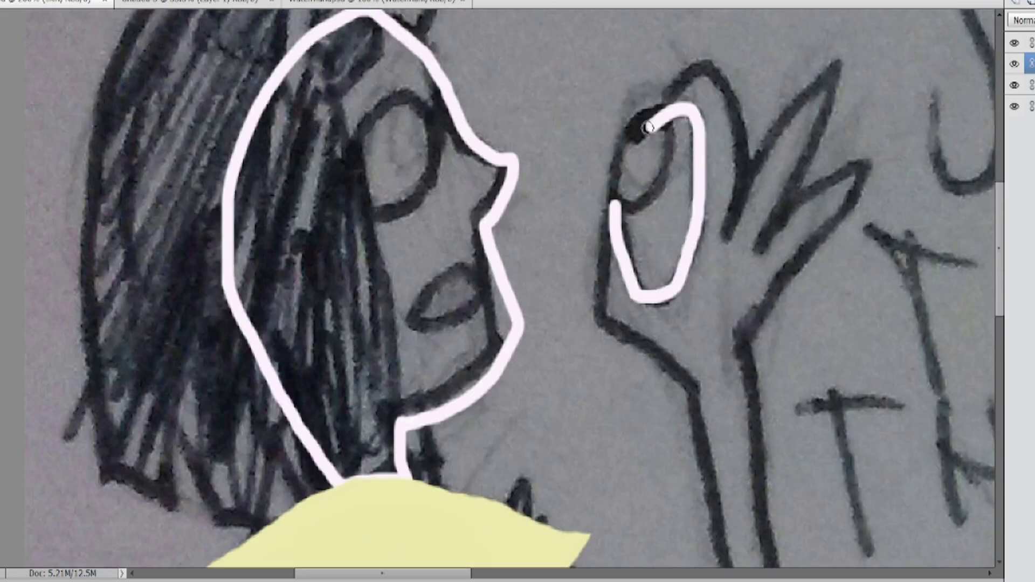
pyautogui.moveTo(645, 129)
pyautogui.mouseDown()
pyautogui.moveTo(741, 162)
pyautogui.moveTo(808, 85)
pyautogui.moveTo(827, 132)
pyautogui.moveTo(823, 189)
pyautogui.moveTo(849, 205)
pyautogui.moveTo(746, 337)
pyautogui.mouseUp()
pyautogui.scroll(-2, 747, 337)
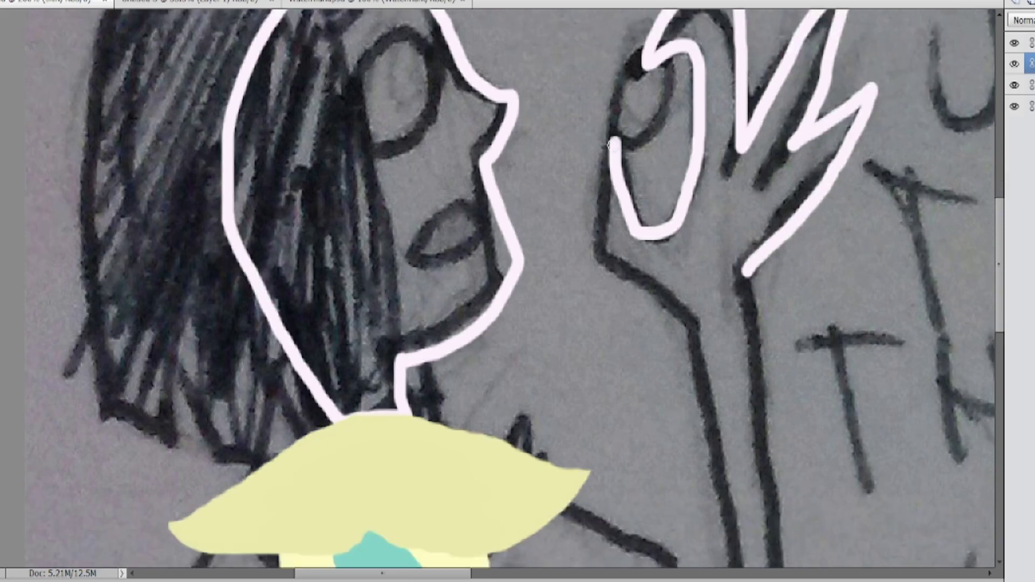
# - Outline the raised arm in pale pink from the wrist through the bent elbow to the shirt
pyautogui.moveTo(615, 140)
pyautogui.mouseDown()
pyautogui.moveTo(597, 248)
pyautogui.moveTo(687, 324)
pyautogui.mouseUp()
pyautogui.scroll(-4, 687, 323)
pyautogui.moveTo(692, 142)
pyautogui.mouseDown()
pyautogui.moveTo(717, 474)
pyautogui.moveTo(496, 438)
pyautogui.moveTo(716, 548)
pyautogui.mouseUp()
pyautogui.scroll(-1, 749, 56)
pyautogui.moveTo(750, 56)
pyautogui.mouseDown()
pyautogui.moveTo(793, 539)
pyautogui.moveTo(696, 499)
pyautogui.mouseUp()
pyautogui.scroll(3, 474, 430)
pyautogui.scroll(-9, 340, 474)
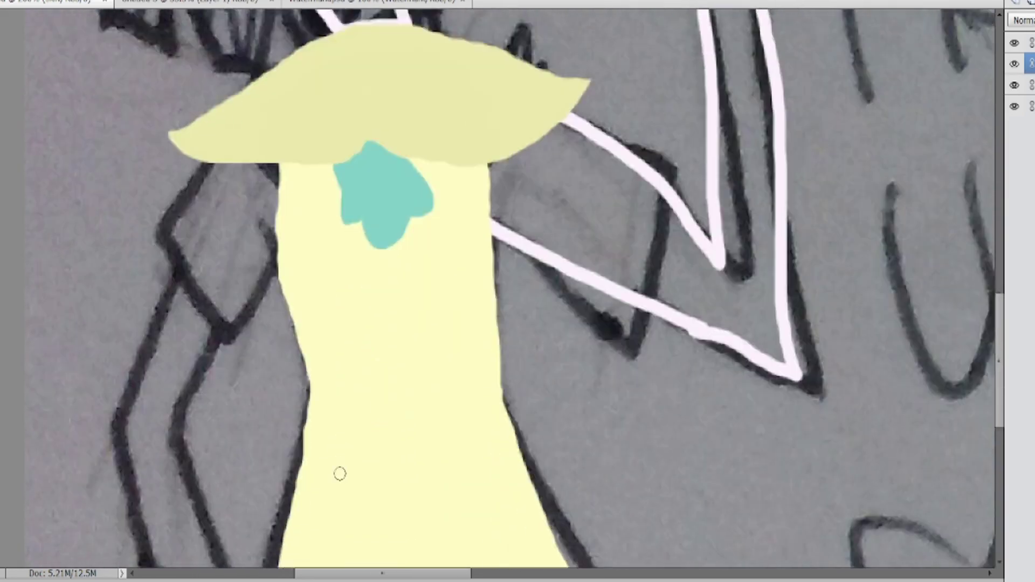
# - Outline both edges of the lowered arm in pale pink from the collar to the sketch's lower edge
pyautogui.moveTo(237, 130); pyautogui.dragTo(172, 566)
pyautogui.scroll(-2, 291, 56)
pyautogui.moveTo(291, 55); pyautogui.dragTo(170, 321)
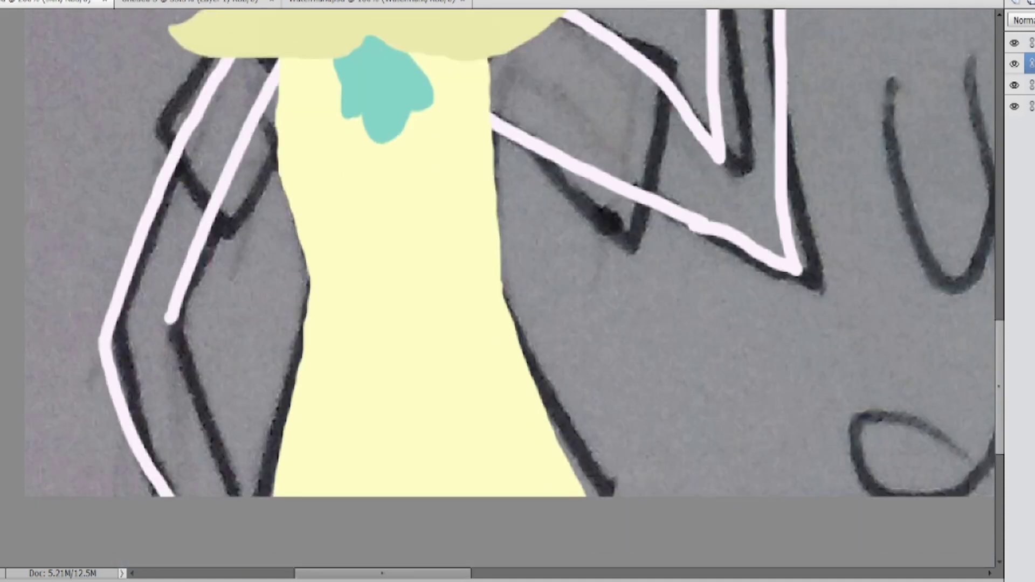
pyautogui.hotkey('ctrl', 'z')
pyautogui.moveTo(280, 135); pyautogui.dragTo(237, 493)
pyautogui.scroll(3, 237, 493)
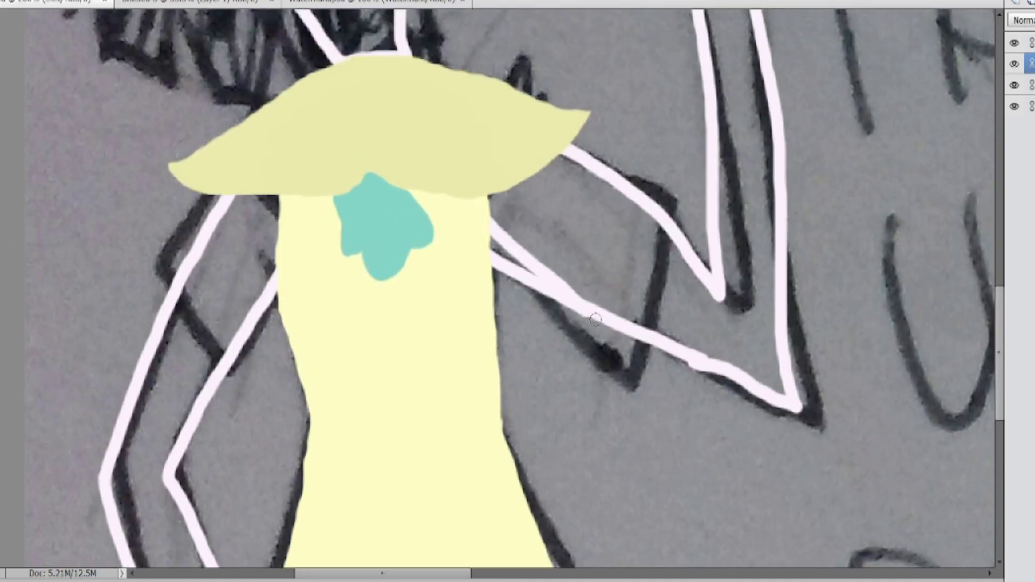
# - Undo the last strokes and redraw the underside of the raised upper arm from the elbow to the torso
pyautogui.hotkey('ctrl', 'z')
pyautogui.hotkey('ctrl', 'z')
pyautogui.moveTo(742, 382); pyautogui.dragTo(478, 213)
pyautogui.scroll(2, 684, 342)
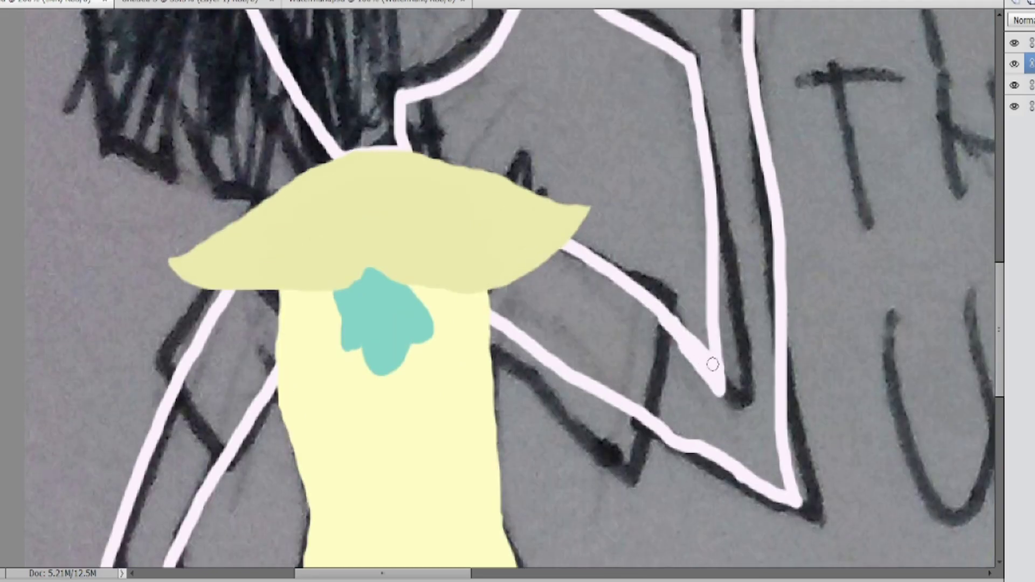
pyautogui.scroll(6, 543, 312)
pyautogui.click(719, 277)
pyautogui.scroll(-2, 718, 277)
pyautogui.rightClick(403, 319)
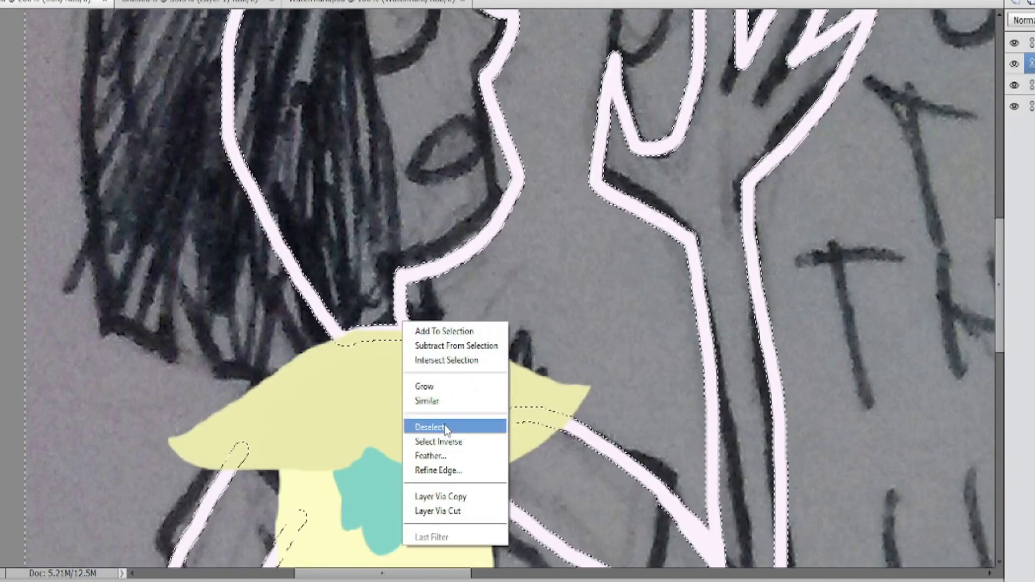
pyautogui.click(446, 428)
# - Hide the clothing layer and connect the open arm outlines across the shoulders and chest in pale pink
pyautogui.click(1015, 42)
pyautogui.scroll(-2, 539, 269)
pyautogui.press('b')
pyautogui.moveTo(240, 367); pyautogui.dragTo(493, 341)
pyautogui.moveTo(469, 395); pyautogui.dragTo(291, 444)
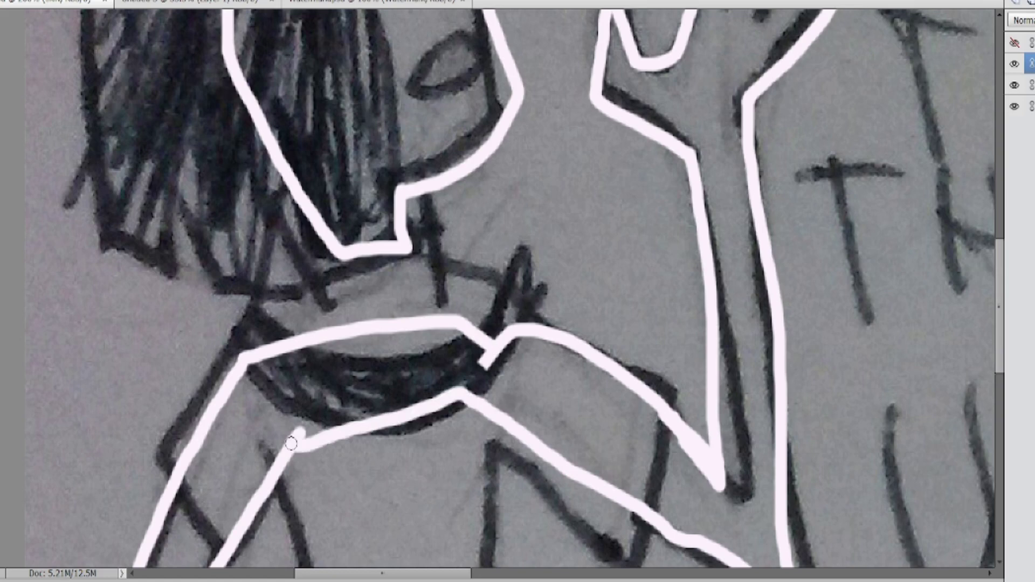
# - Show the clothing layer again, select inside the skin outlines, expand the selection and fill it with pale pink
pyautogui.click(1014, 42)
pyautogui.keyDown('shift'); pyautogui.click(620, 431); pyautogui.keyUp('shift')
pyautogui.click(116, 1)
pyautogui.moveTo(162, 93)
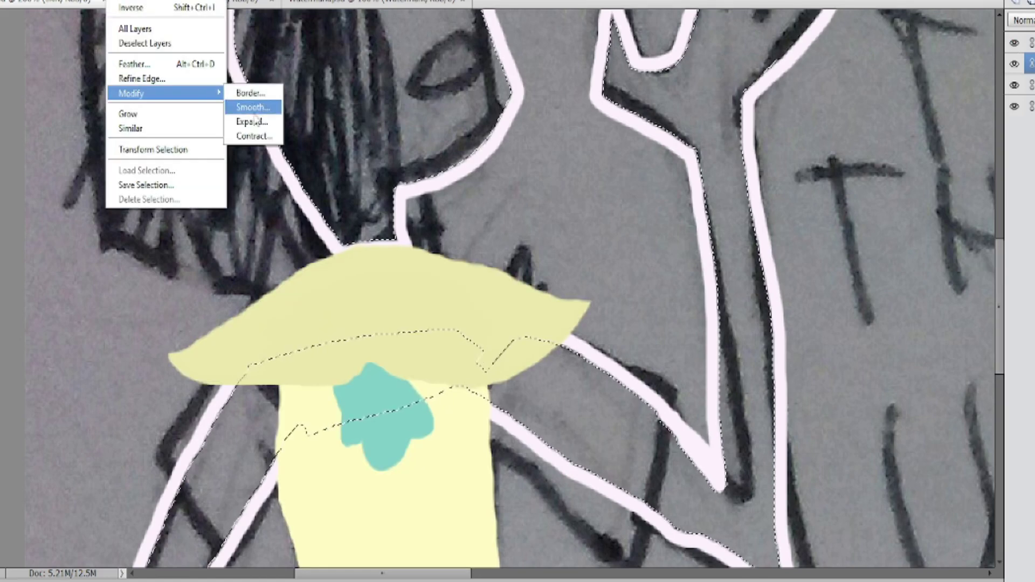
pyautogui.click(256, 120)
pyautogui.press('Return')
pyautogui.hotkey('alt', 'BackSpace')
pyautogui.rightClick(230, 137)
pyautogui.click(262, 242)
pyautogui.scroll(-5, 281, 248)
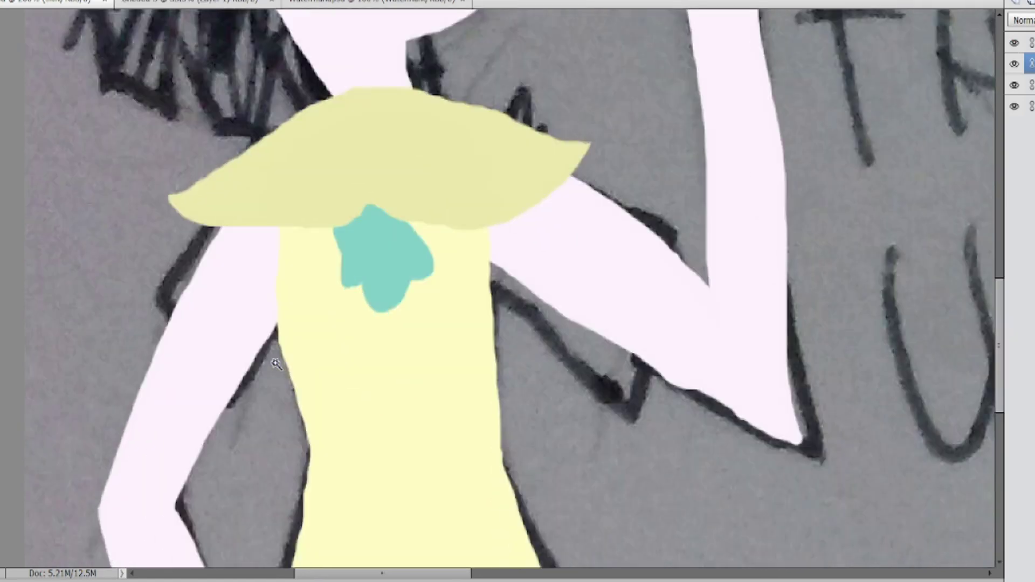
# - Trim the pale pink skin shape's edges around the elbow, fingertips, nose and lowered forearm
pyautogui.press('b')
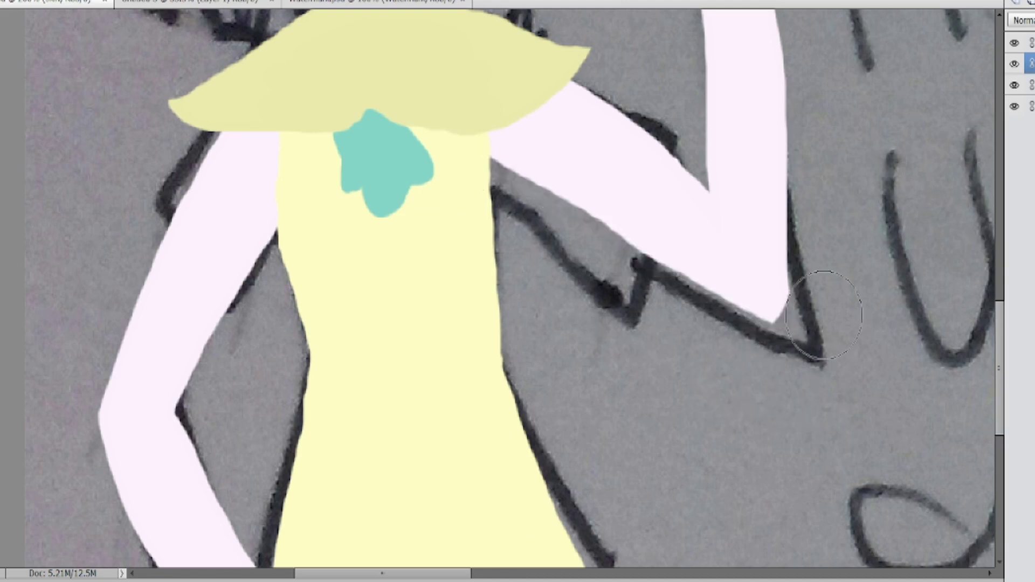
pyautogui.scroll(9, 784, 318)
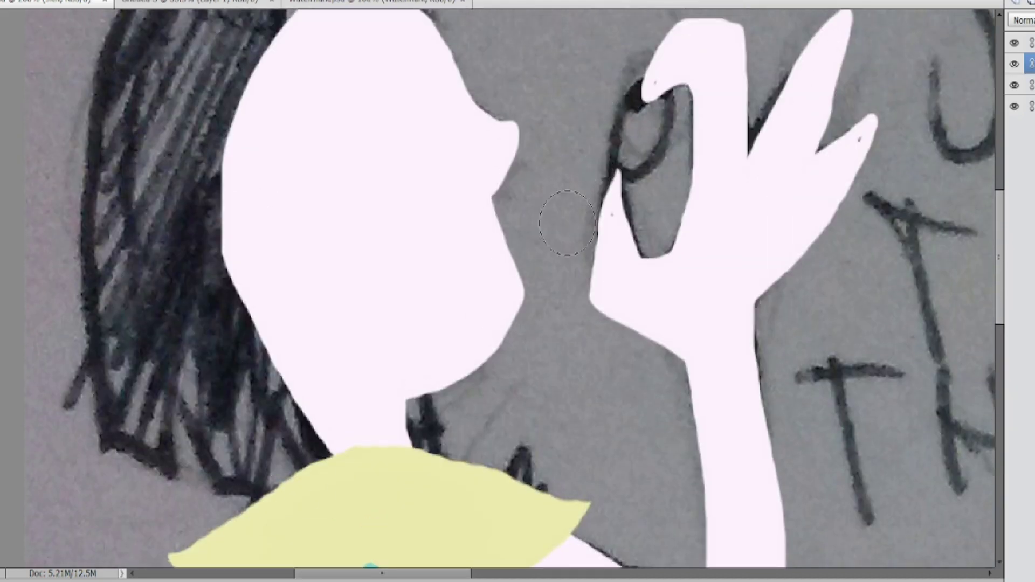
pyautogui.scroll(2, 598, 226)
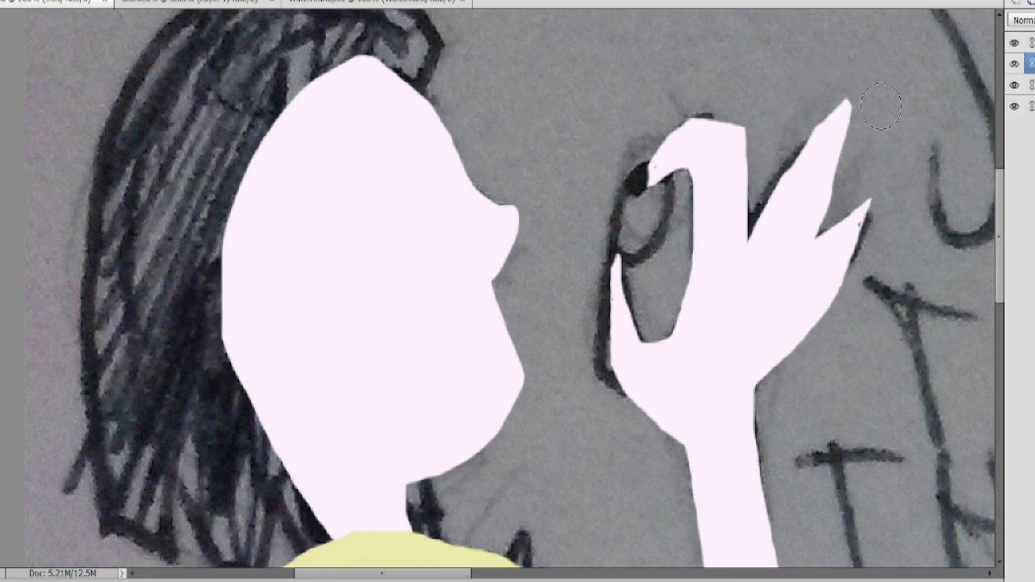
pyautogui.scroll(-1, 883, 145)
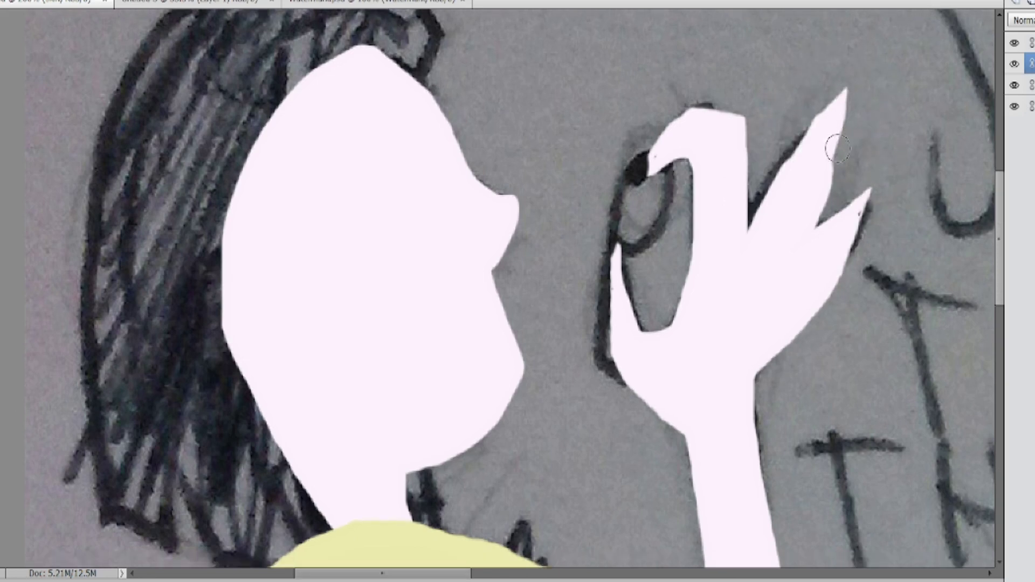
pyautogui.scroll(-10, 815, 233)
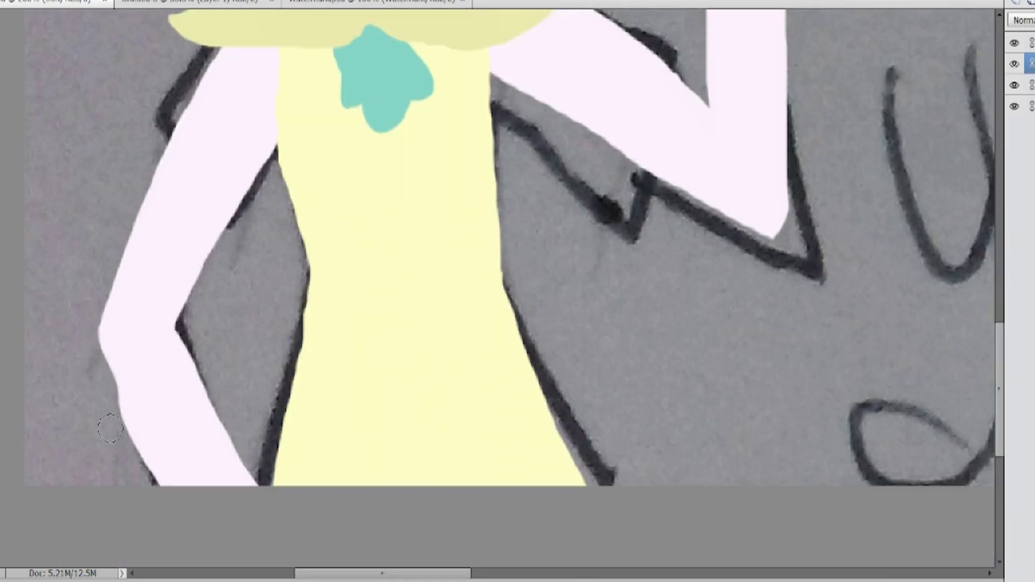
pyautogui.moveTo(135, 429); pyautogui.dragTo(142, 454)
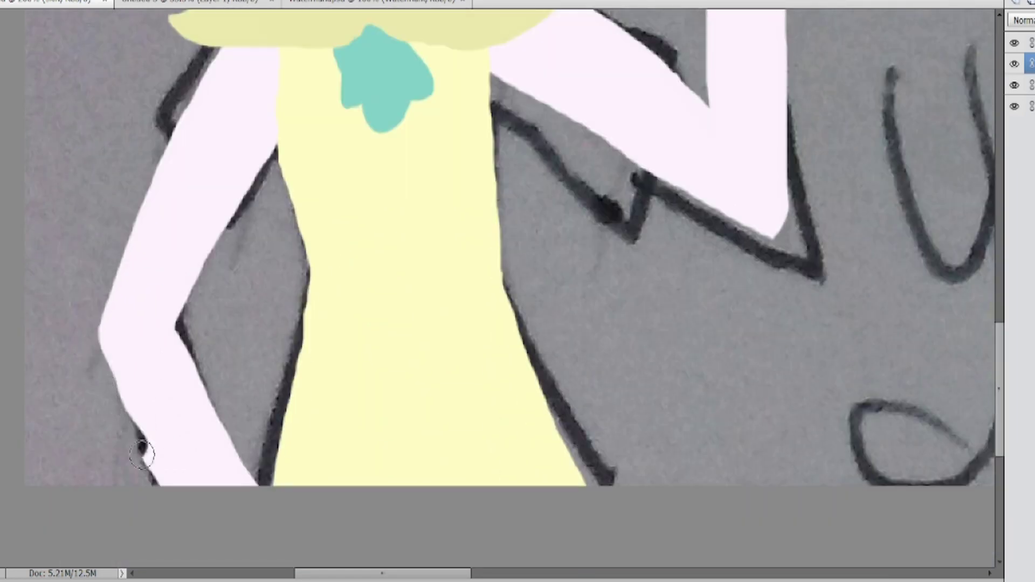
pyautogui.scroll(10, 81, 352)
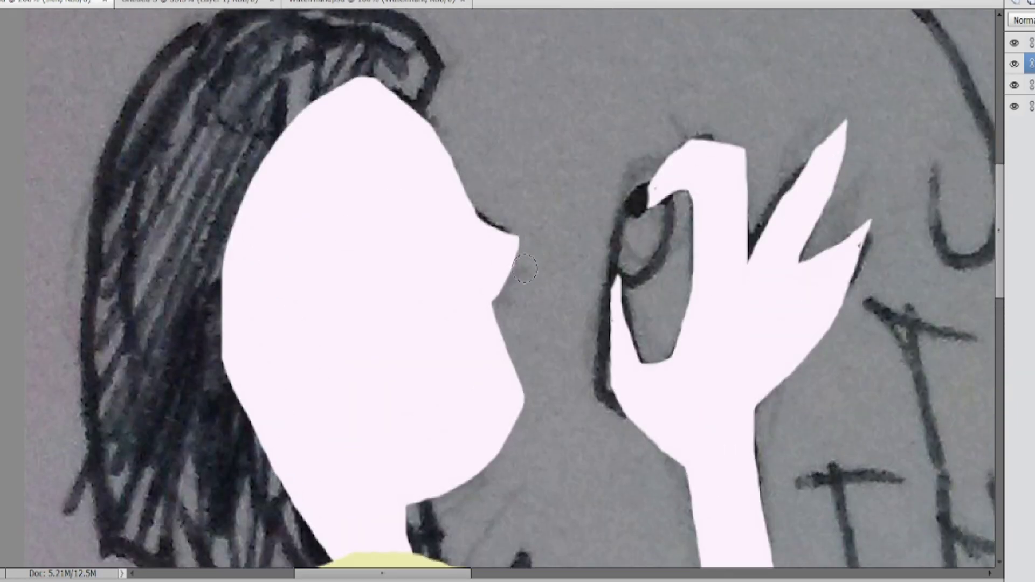
# - Paint a soft white round eye on the face with a large soft brush and outline the lips in white
pyautogui.scroll(-2, 524, 268)
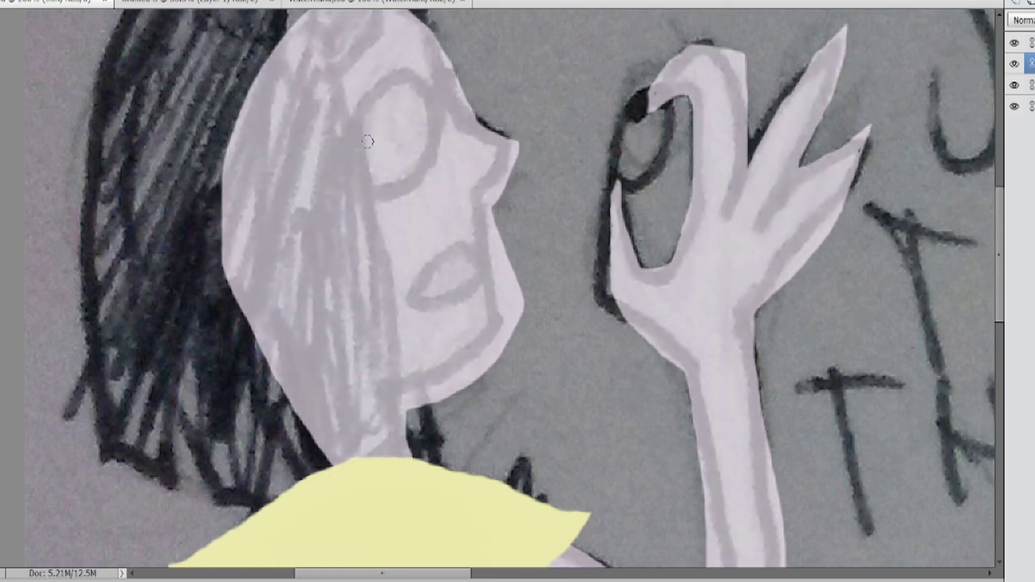
pyautogui.click(178, 580)
pyautogui.click(183, 442)
pyautogui.click(173, 458)
pyautogui.scroll(-5, 156, 555)
pyautogui.click(178, 577)
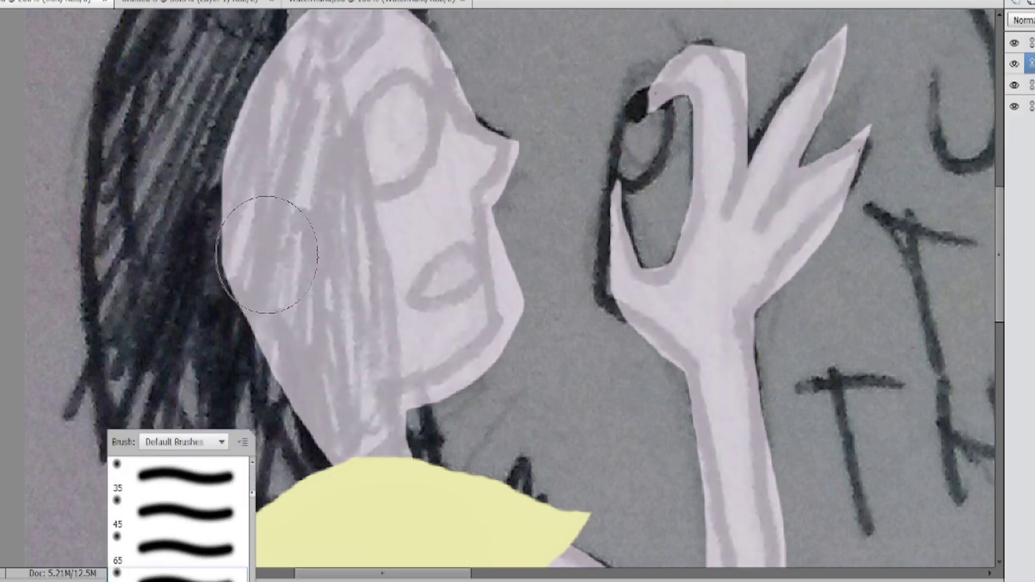
pyautogui.moveTo(358, 128)
pyautogui.mouseDown()
pyautogui.moveTo(395, 120)
pyautogui.moveTo(399, 129)
pyautogui.mouseUp()
pyautogui.scroll(3, 190, 499)
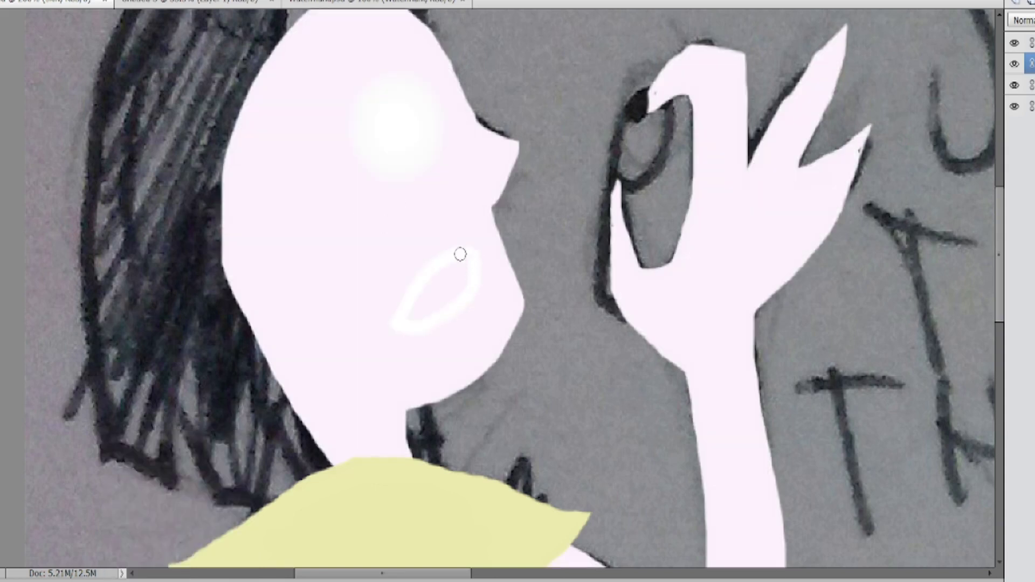
# - Fill in the white lips, sample the pale skin color #fdf4fd from the face and straighten the lips' front edge
pyautogui.click(2, 561)
pyautogui.click(362, 199)
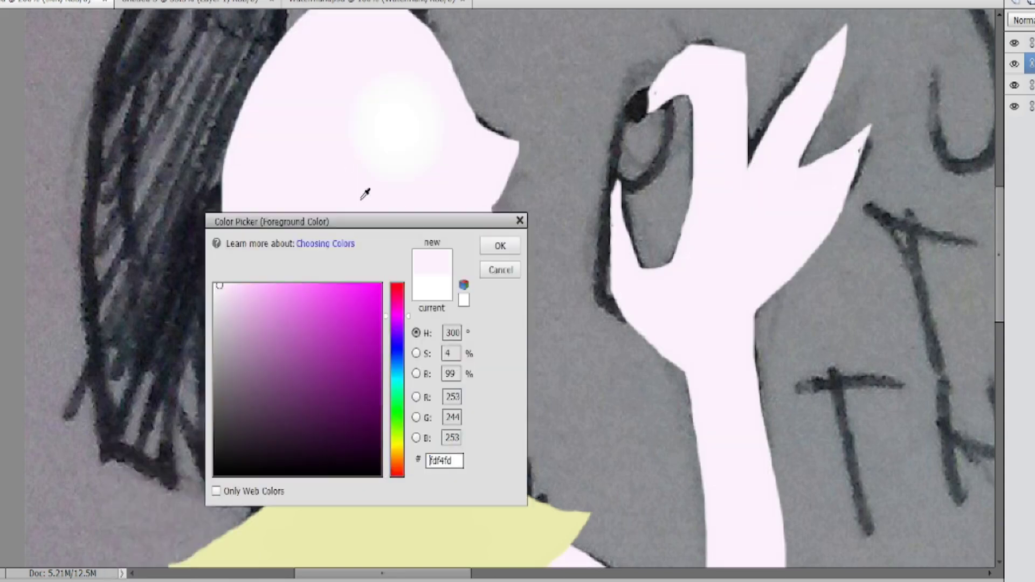
pyautogui.click(499, 245)
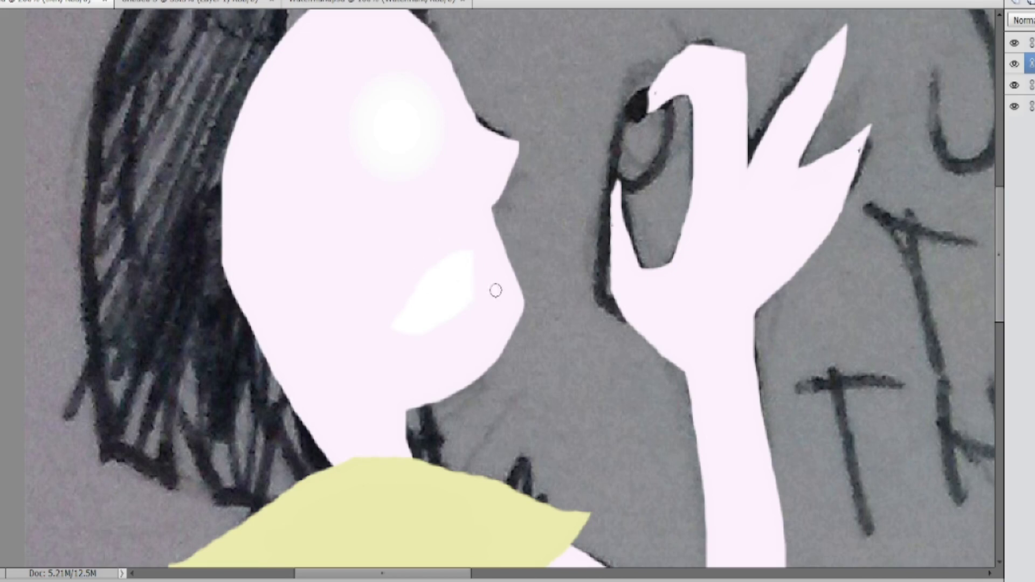
# - Add a new layer named Hair above the other layers and set the painting color to dark brown #5a4034
pyautogui.scroll(3, 471, 296)
pyautogui.hotkey('alt', ']')
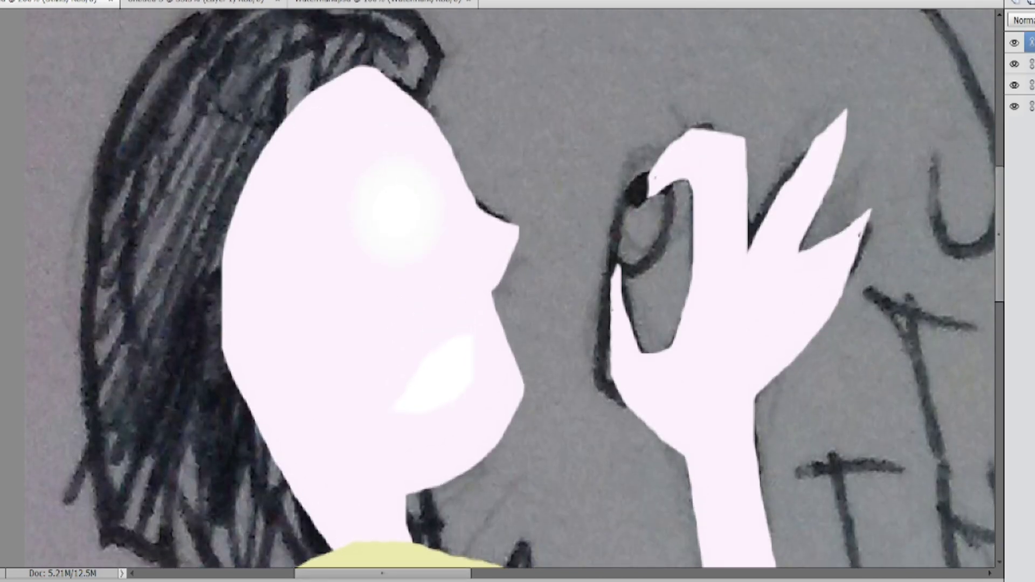
pyautogui.hotkey('ctrl', 'shift', 'alt', 'n')
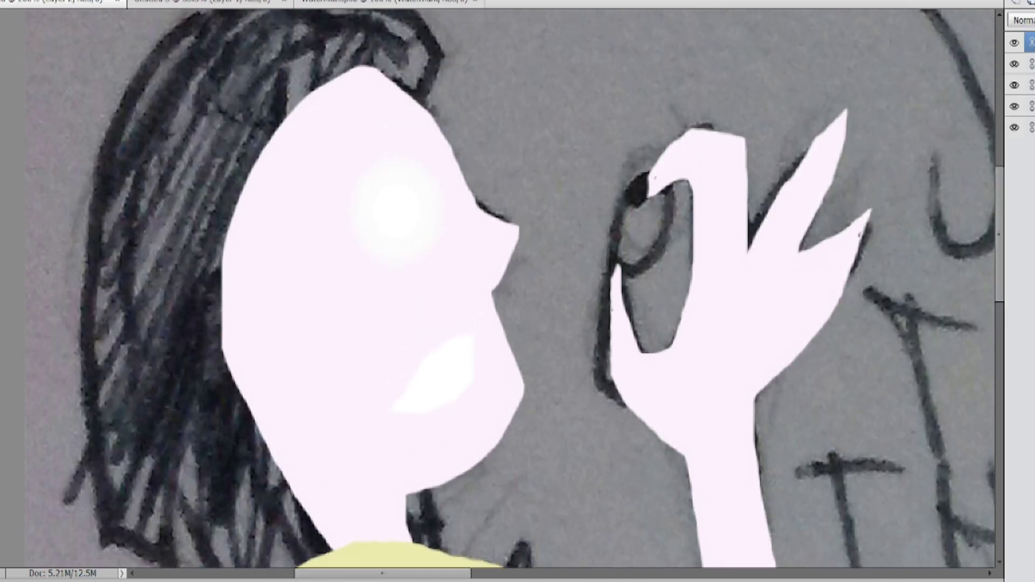
pyautogui.click(398, 467)
pyautogui.click(284, 408)
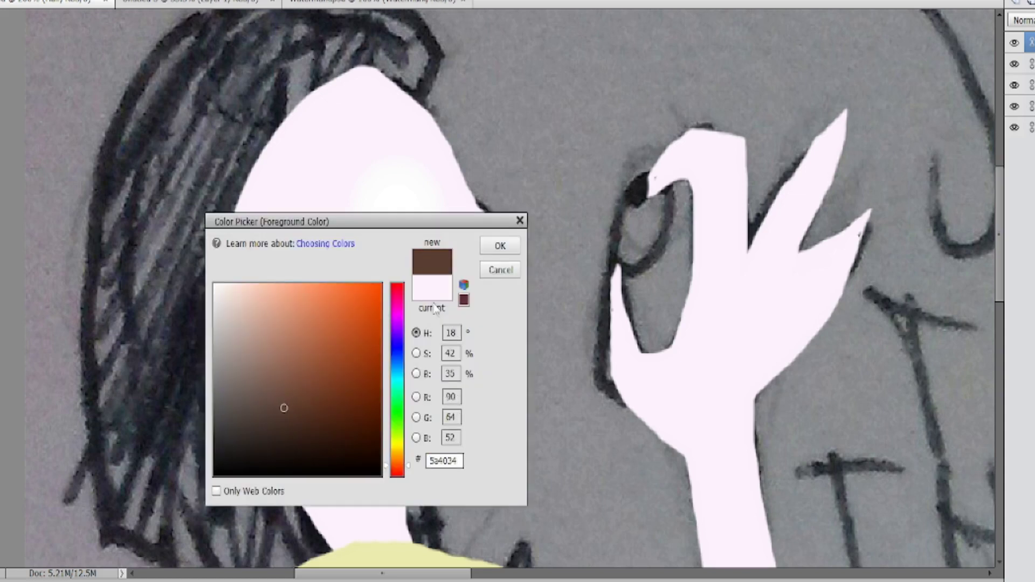
pyautogui.click(499, 246)
# - Outline the hair in brown over the crown, along the fringe and down beside the face to its jagged lower edge
pyautogui.scroll(1, 433, 561)
pyautogui.scroll(2, 432, 561)
pyautogui.hscroll(-2, 432, 561)
pyautogui.moveTo(235, 139)
pyautogui.mouseDown()
pyautogui.moveTo(479, 112)
pyautogui.moveTo(413, 291)
pyautogui.mouseUp()
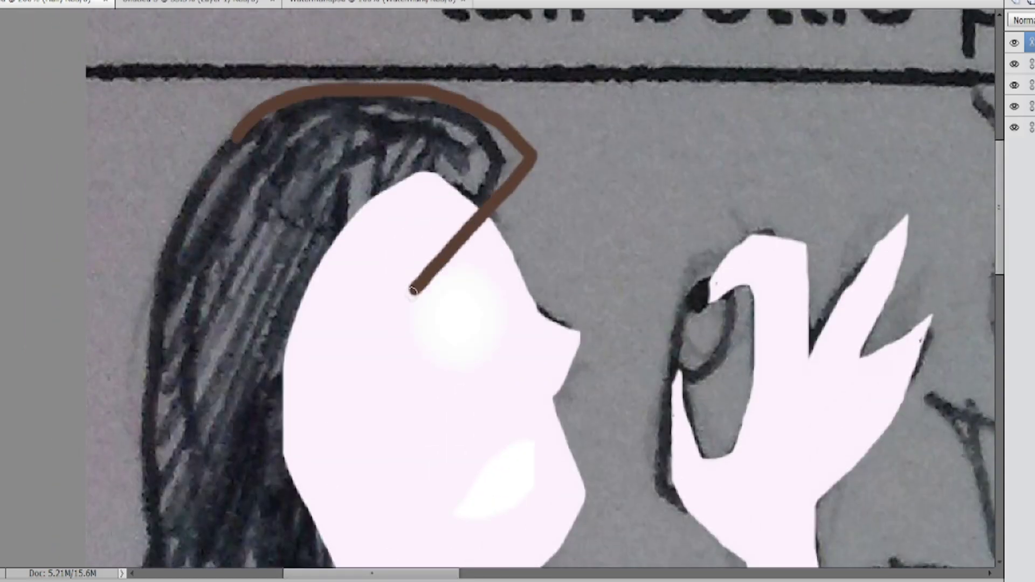
pyautogui.scroll(-6, 389, 317)
pyautogui.moveTo(374, 144)
pyautogui.mouseDown()
pyautogui.moveTo(412, 358)
pyautogui.moveTo(360, 455)
pyautogui.moveTo(286, 478)
pyautogui.moveTo(217, 329)
pyautogui.mouseUp()
# - Outline the back of the hair in brown, undo the stray lower stroke and add a wider outer contour behind it
pyautogui.scroll(3, 218, 328)
pyautogui.moveTo(235, 50)
pyautogui.mouseDown()
pyautogui.moveTo(207, 273)
pyautogui.moveTo(212, 380)
pyautogui.moveTo(219, 428)
pyautogui.moveTo(316, 527)
pyautogui.mouseUp()
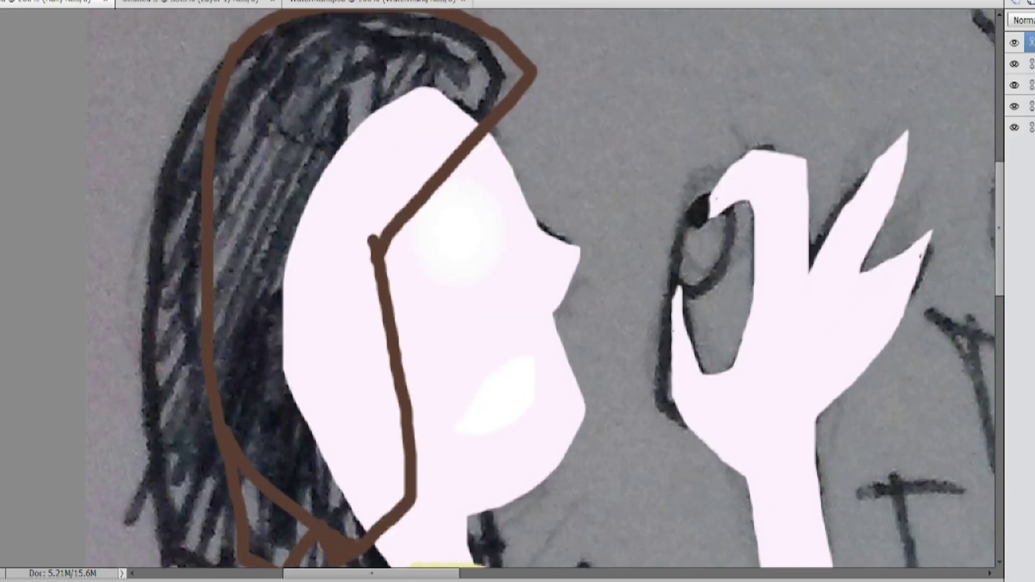
pyautogui.hotkey('ctrl', 'z')
pyautogui.scroll(-5, 206, 231)
pyautogui.scroll(5, 237, 316)
pyautogui.moveTo(232, 47)
pyautogui.mouseDown()
pyautogui.moveTo(175, 328)
pyautogui.moveTo(186, 425)
pyautogui.moveTo(217, 483)
pyautogui.mouseUp()
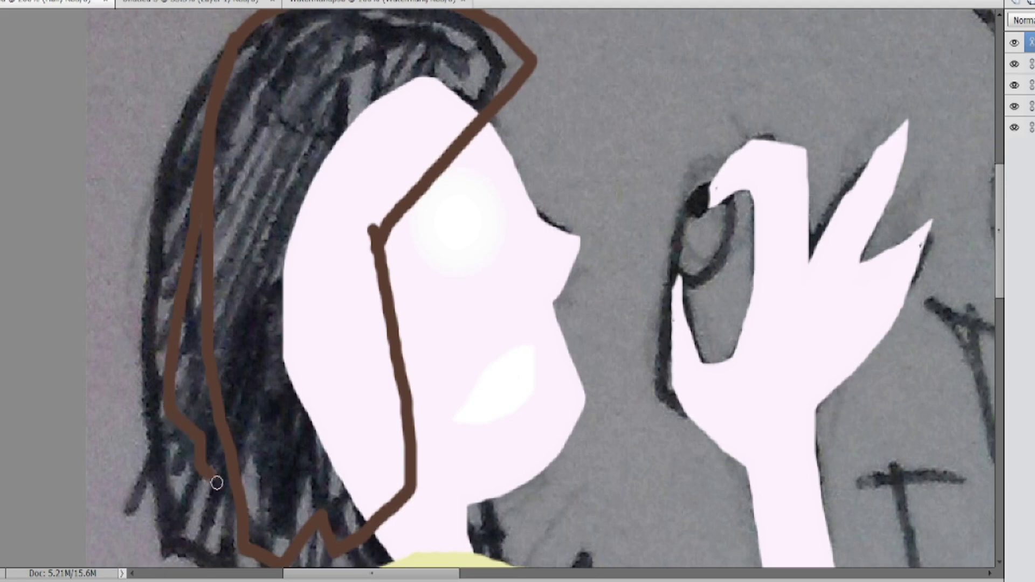
# - Select both enclosed areas inside the hair outlines, expand the selection, fill it with brown and deselect
pyautogui.click(307, 174)
pyautogui.keyDown('shift'); pyautogui.click(188, 324); pyautogui.keyUp('shift')
pyautogui.click(116, 2)
pyautogui.moveTo(132, 93)
pyautogui.click(244, 123)
pyautogui.press('Return')
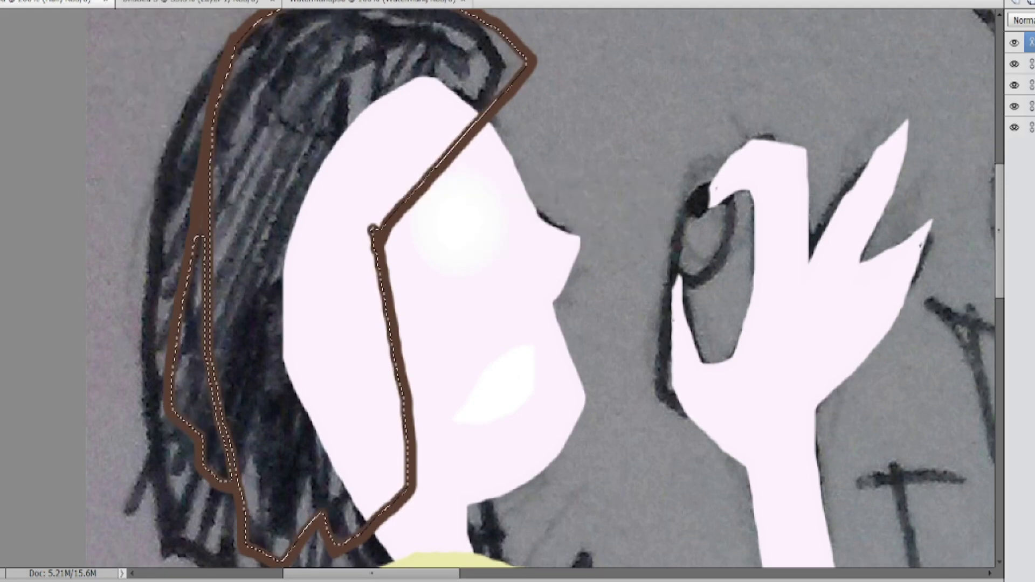
pyautogui.click(304, 260)
pyautogui.click(189, 323)
pyautogui.hotkey('ctrl', 'd')
# - Paint extra brown along the back of the hair to widen it below the crown
pyautogui.press('b')
pyautogui.scroll(3, 370, 439)
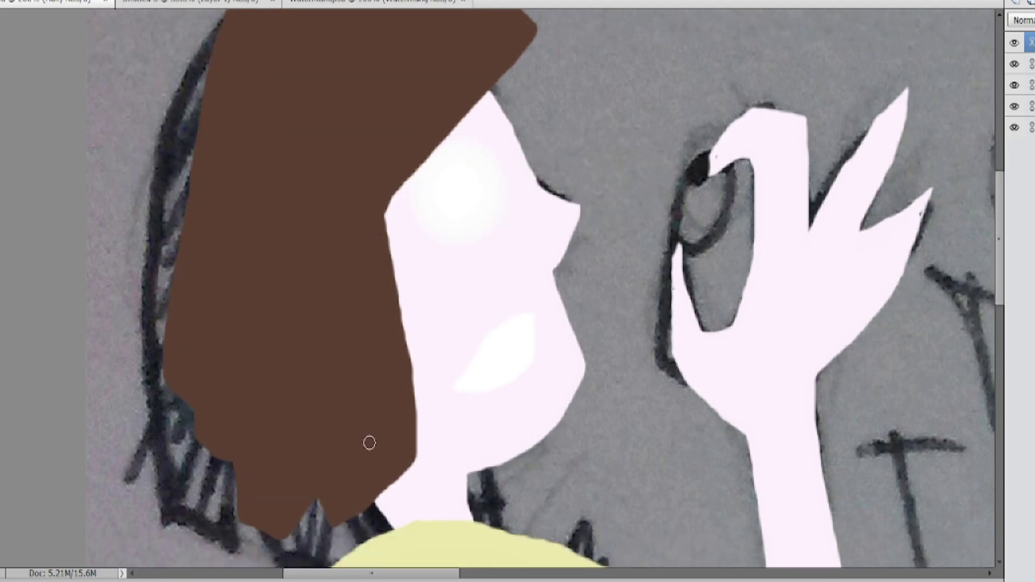
pyautogui.moveTo(327, 178)
pyautogui.mouseDown()
pyautogui.moveTo(231, 170)
pyautogui.moveTo(424, 121)
pyautogui.moveTo(283, 127)
pyautogui.moveTo(208, 202)
pyautogui.moveTo(193, 428)
pyautogui.mouseUp()
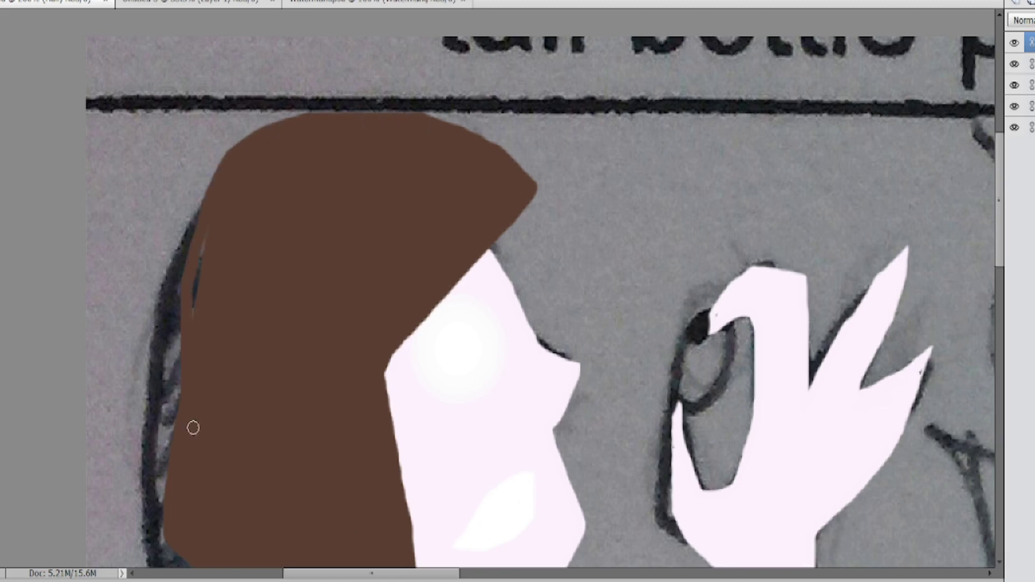
pyautogui.scroll(-5, 201, 291)
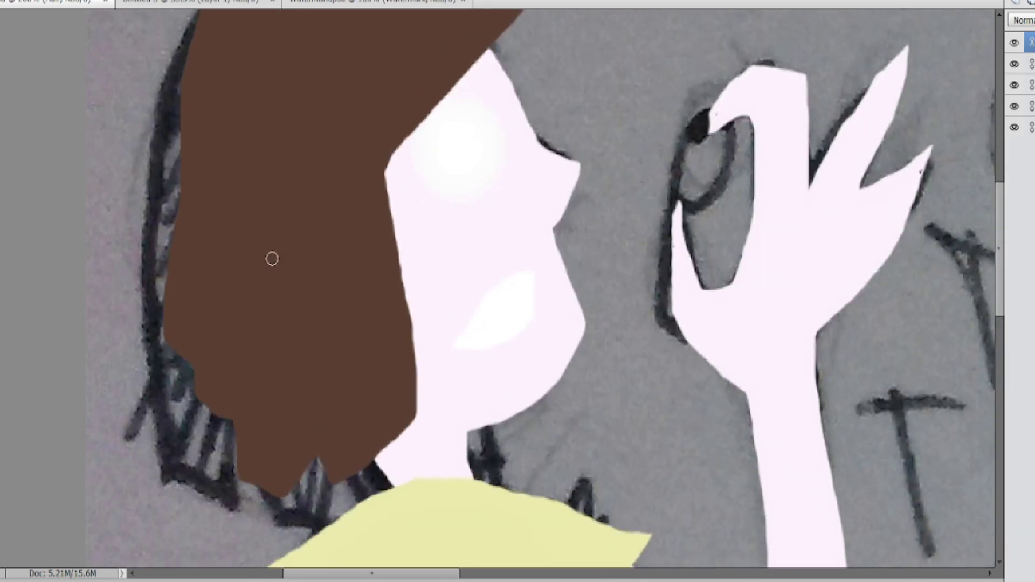
# - Set the painting color to bright red and paint a small oval held between the raised hand's finger and thumb
pyautogui.click(397, 287)
pyautogui.click(379, 286)
pyautogui.click(499, 245)
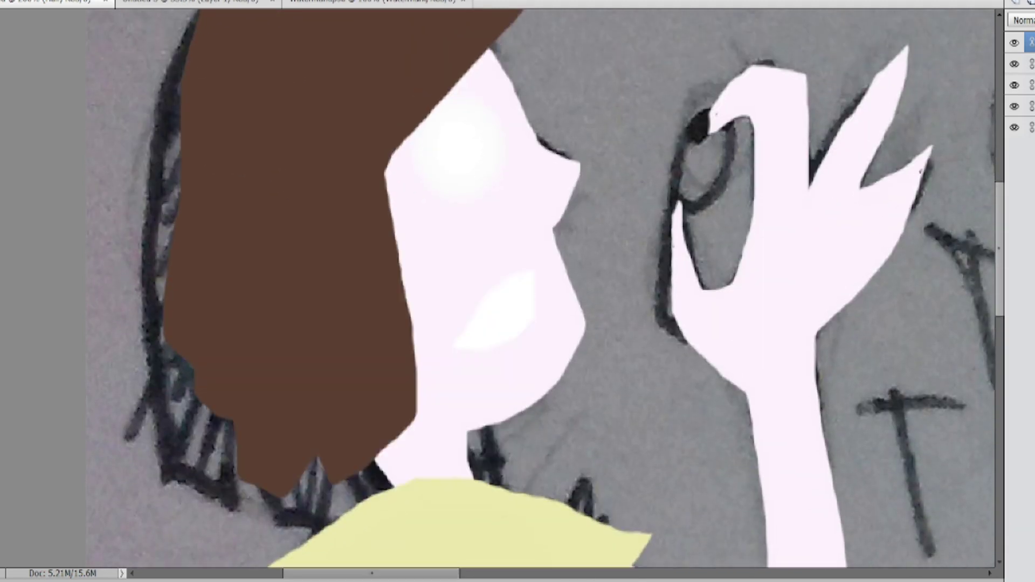
pyautogui.moveTo(708, 139)
pyautogui.mouseDown()
pyautogui.moveTo(687, 196)
pyautogui.moveTo(735, 97)
pyautogui.mouseUp()
# - Load the skin shape as a selection, clear the red oval where it covers the fingertip and deselect
pyautogui.keyDown('ctrl'); pyautogui.click(1033, 86); pyautogui.keyUp('ctrl')
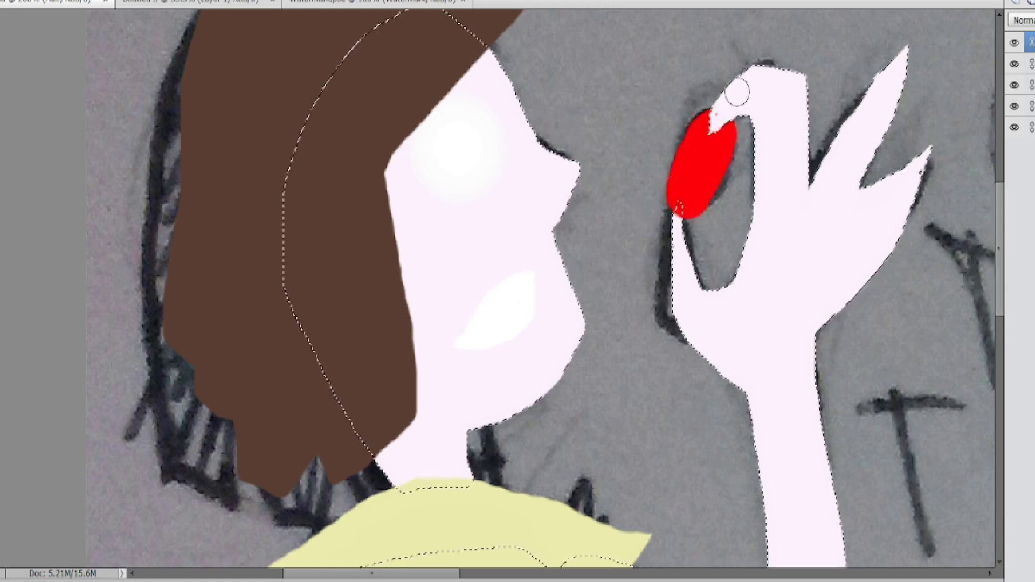
pyautogui.rightClick(400, 160)
pyautogui.click(476, 267)
pyautogui.click(796, 223)
pyautogui.click(500, 246)
pyautogui.click(1032, 106)
pyautogui.click(1031, 85)
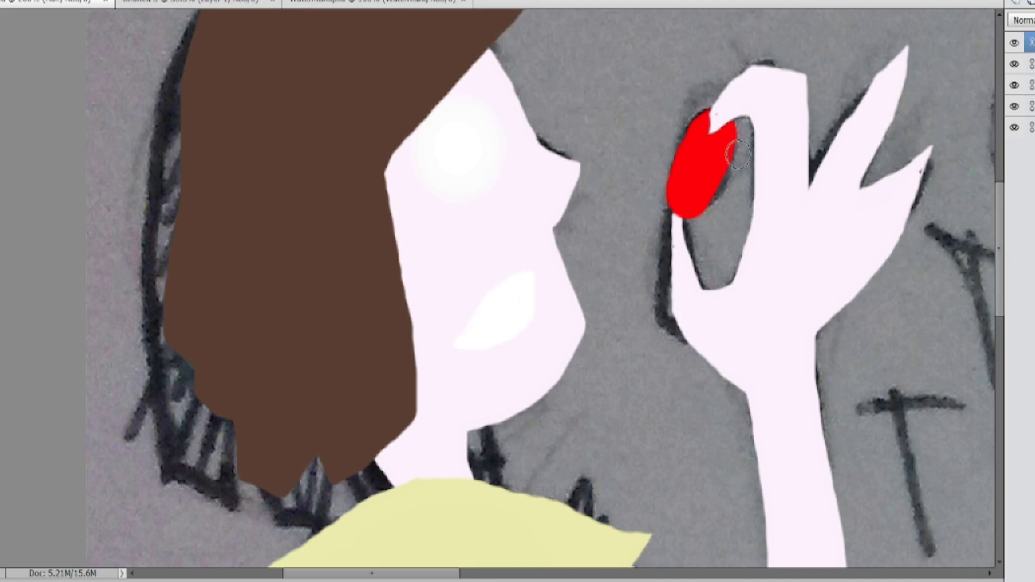
pyautogui.hotkey('ctrl', 'z')
pyautogui.click(722, 113)
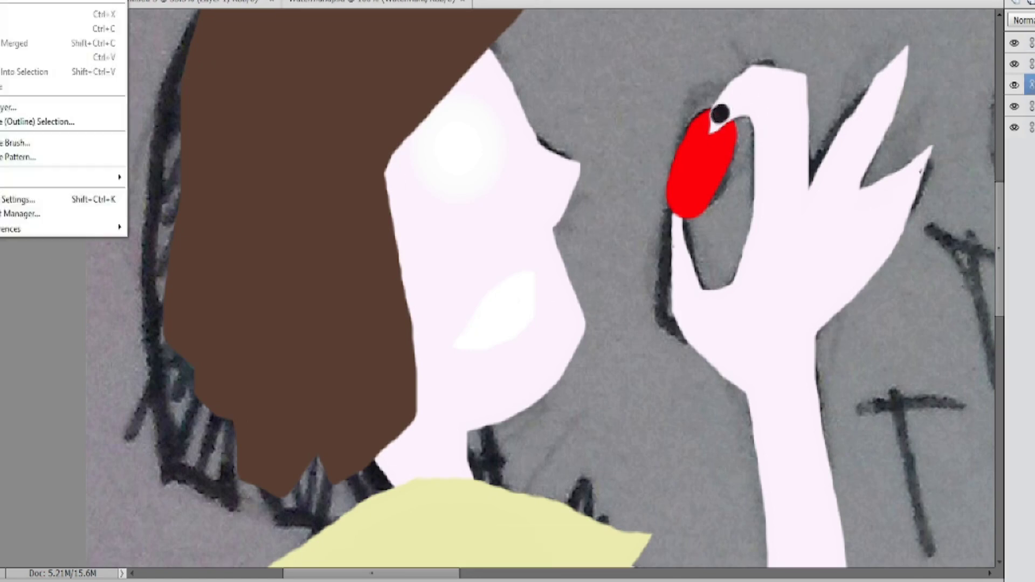
pyautogui.hotkey('ctrl', 'z')
# - Start a text object over the handwritten lettering in a bold decorative script font and enter "Just beware"
pyautogui.scroll(-10, 723, 110)
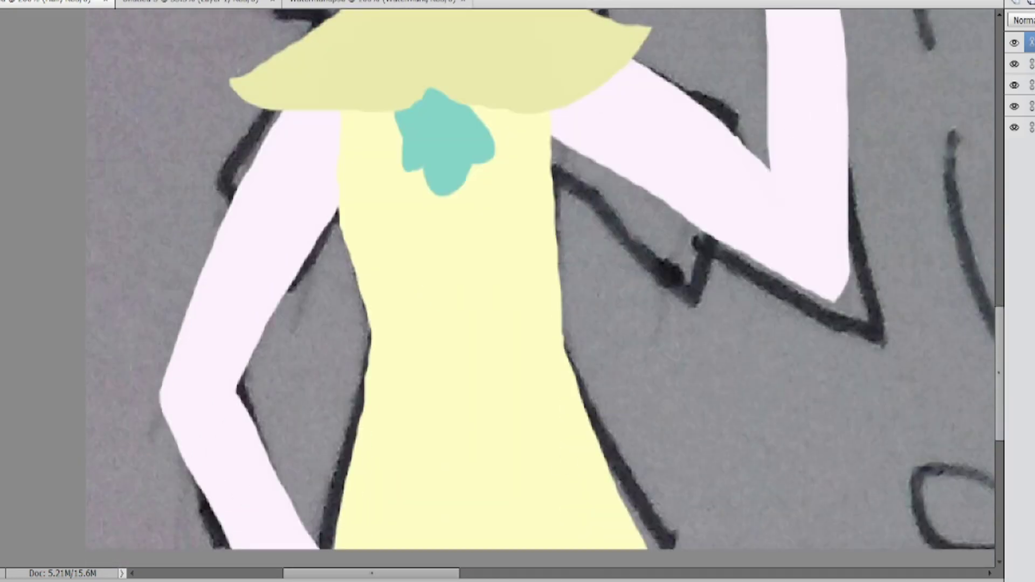
pyautogui.scroll(-5, 501, 288)
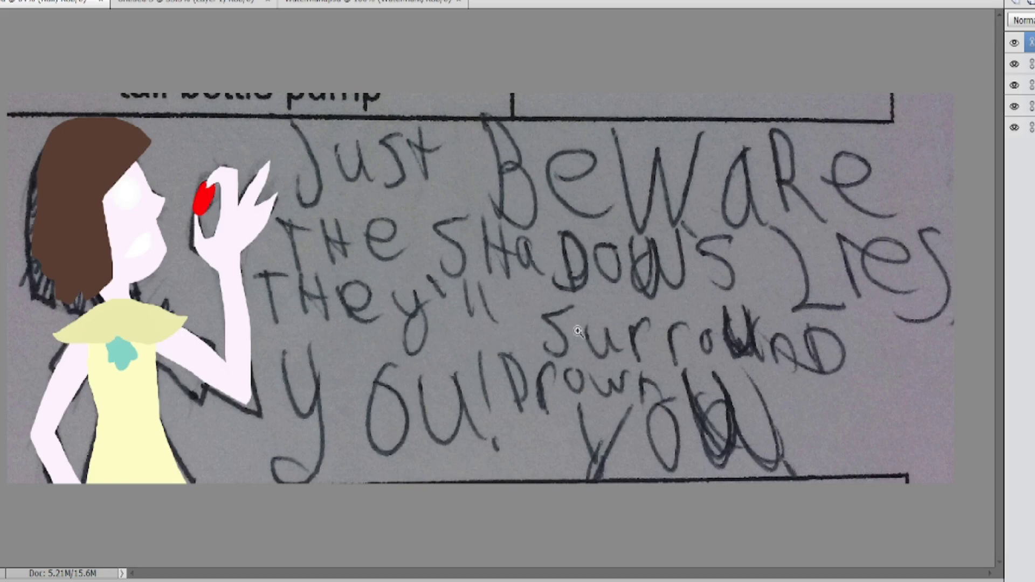
pyautogui.click(525, 138)
pyautogui.click(259, 581)
pyautogui.scroll(-15, 147, 439)
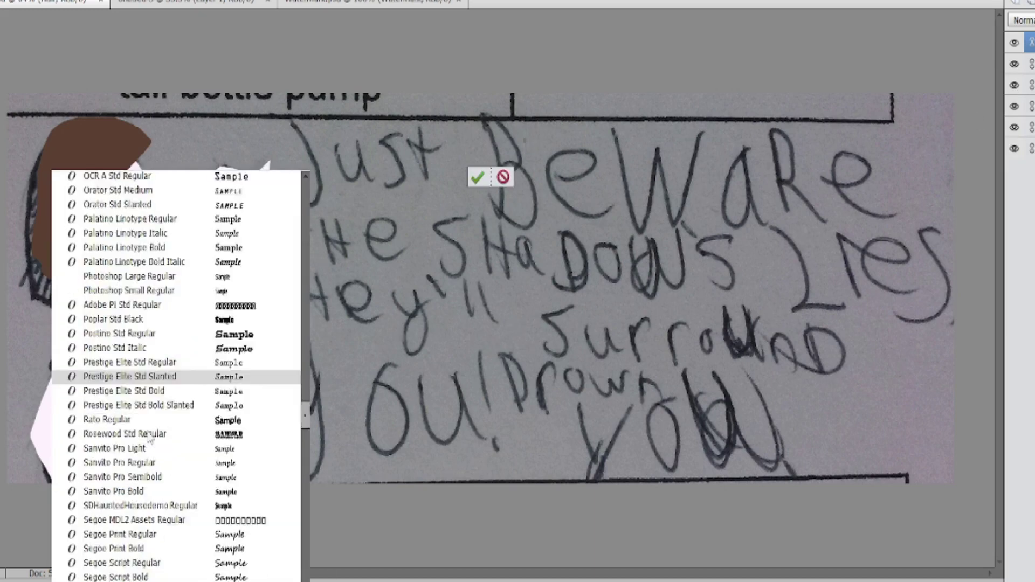
pyautogui.scroll(-4, 197, 462)
pyautogui.click(207, 531)
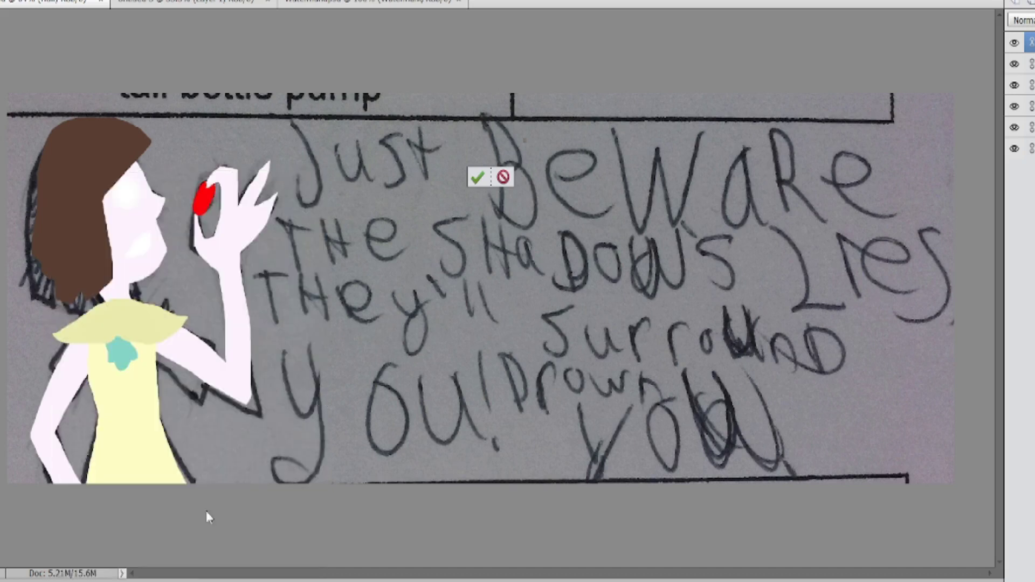
pyautogui.write('Just beware')
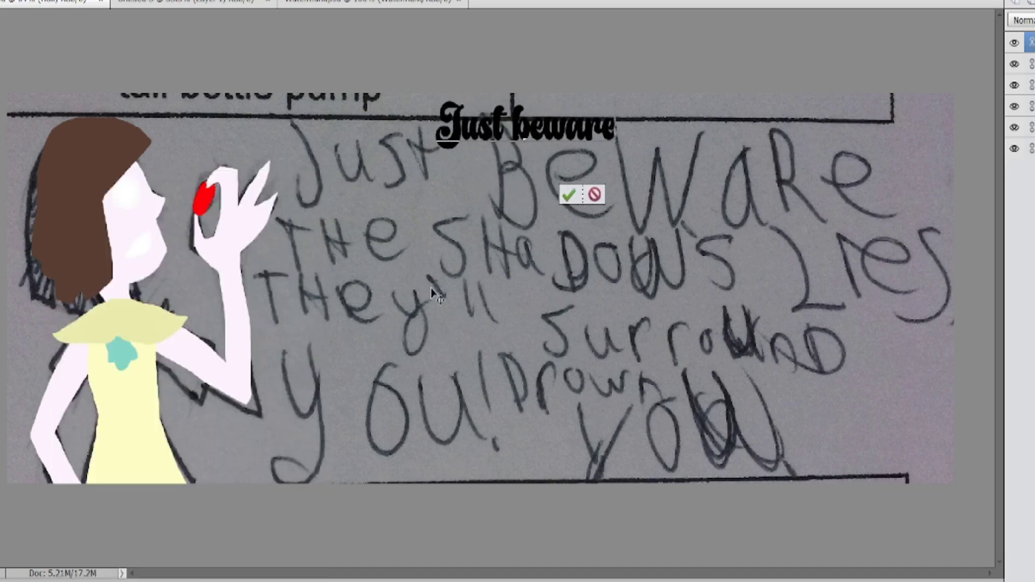
# - Add the lines "the Shadow's Lies.", "They'll surround" and "you! Drown you" below "Just beware" and finish the text
pyautogui.press('Return')
pyautogui.write("The Shadow's Lies.")
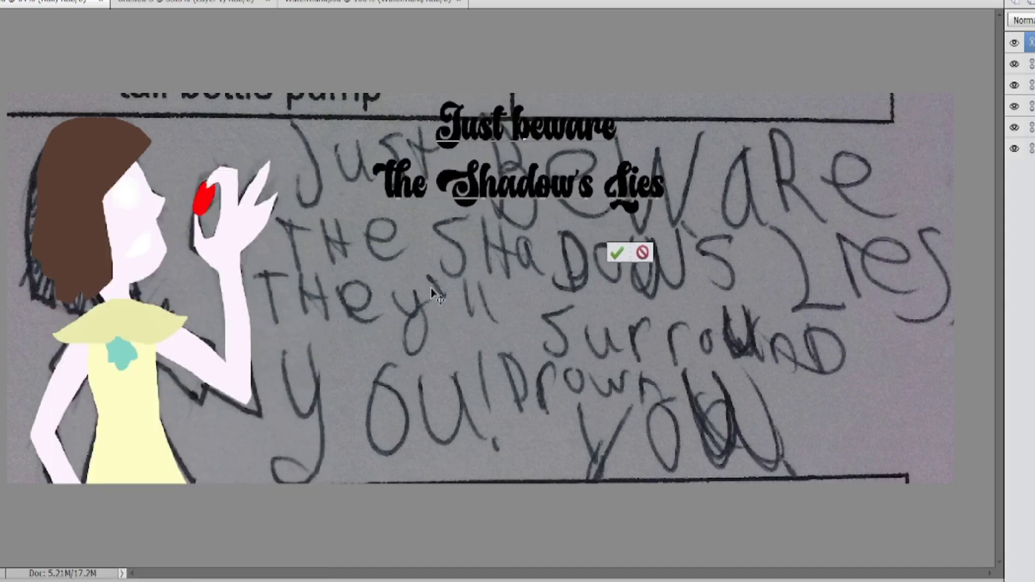
pyautogui.press('Return')
pyautogui.write('They')
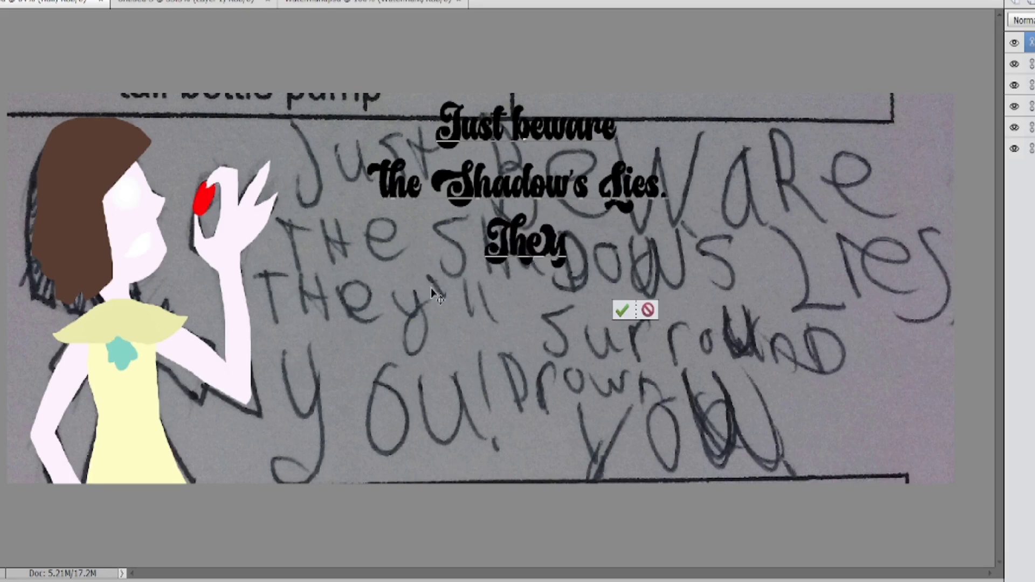
pyautogui.write("'ll surround")
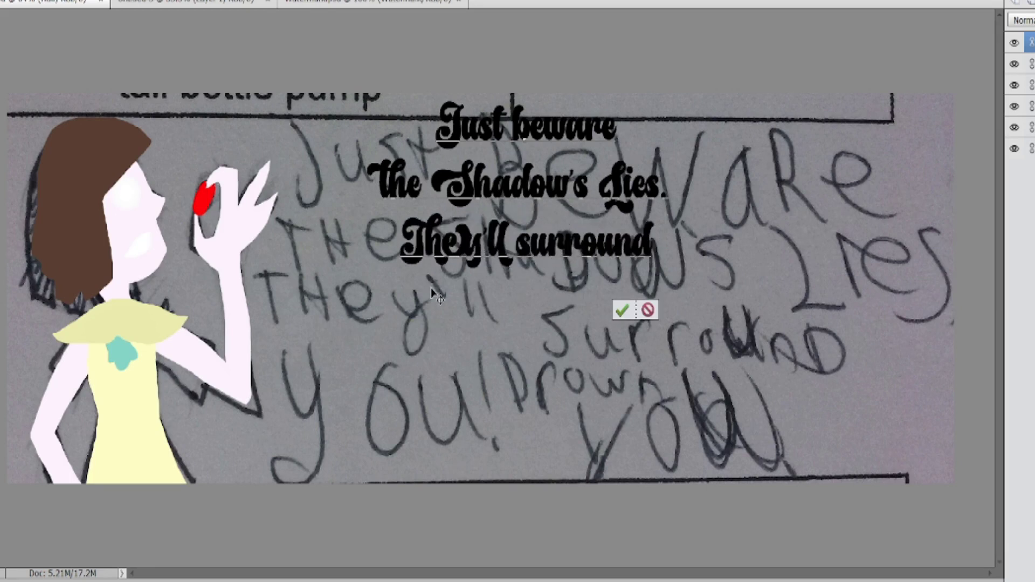
pyautogui.press('Return')
pyautogui.write('you!')
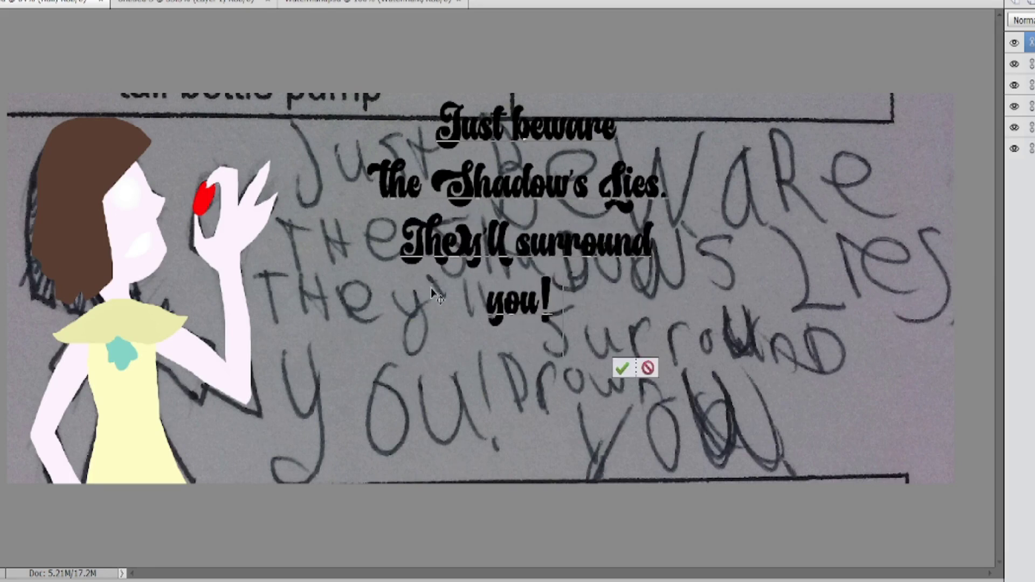
pyautogui.write(' Drown you')
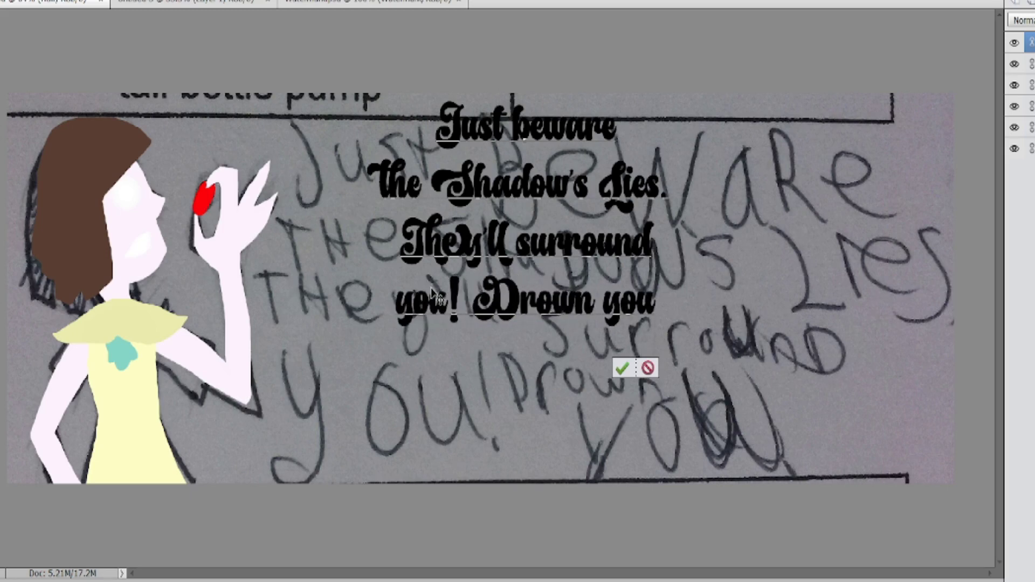
pyautogui.click(624, 369)
# - Enlarge, reposition and widen the text block so it fills the canvas area of the handwritten lettering beside the girl
pyautogui.moveTo(520, 238); pyautogui.dragTo(433, 248)
pyautogui.moveTo(580, 365); pyautogui.dragTo(759, 507)
pyautogui.moveTo(279, 110); pyautogui.dragTo(253, 111)
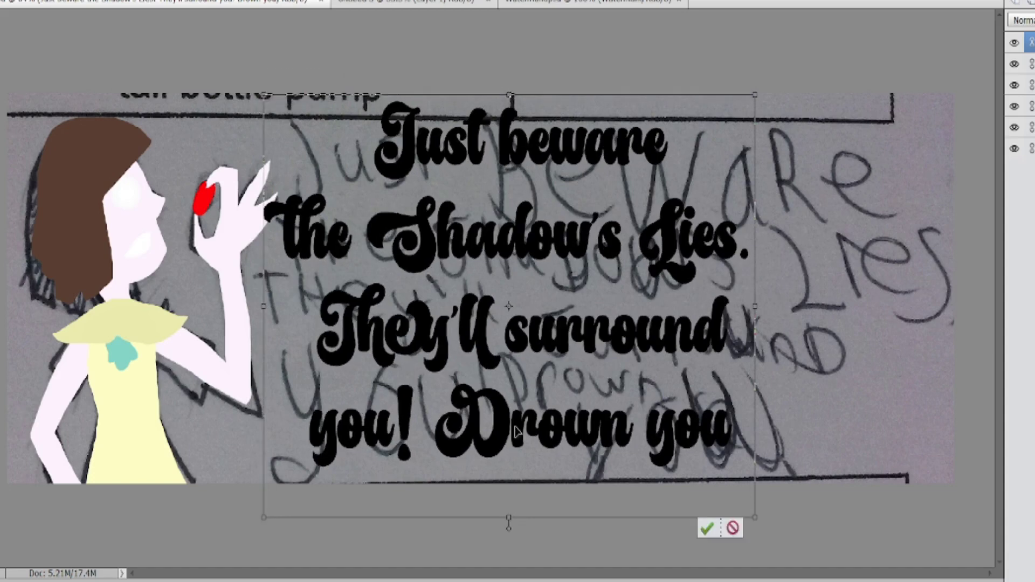
pyautogui.moveTo(755, 306); pyautogui.dragTo(871, 312)
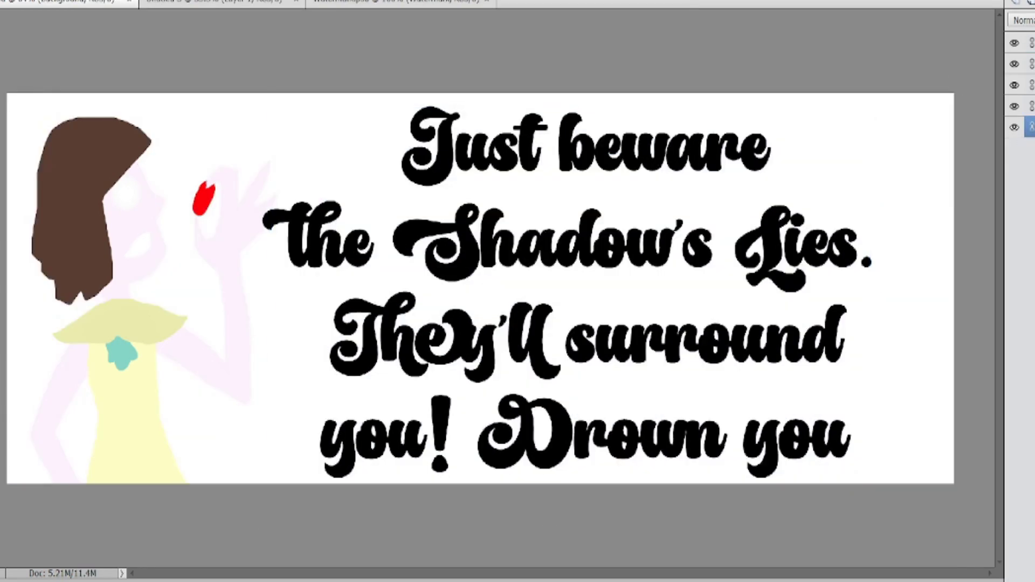
# - Recolor all the lettering to the teal of the girl's brooch and end the last line with an exclamation mark
pyautogui.moveTo(849, 436); pyautogui.dragTo(573, 396)
pyautogui.hotkey('ctrl', 'a')
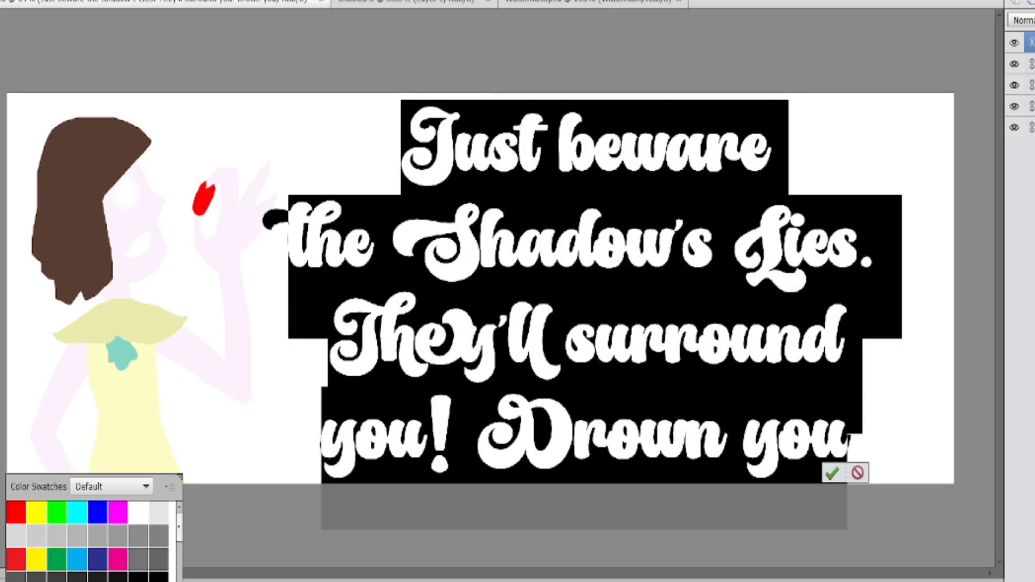
pyautogui.click(158, 581)
pyautogui.click(832, 474)
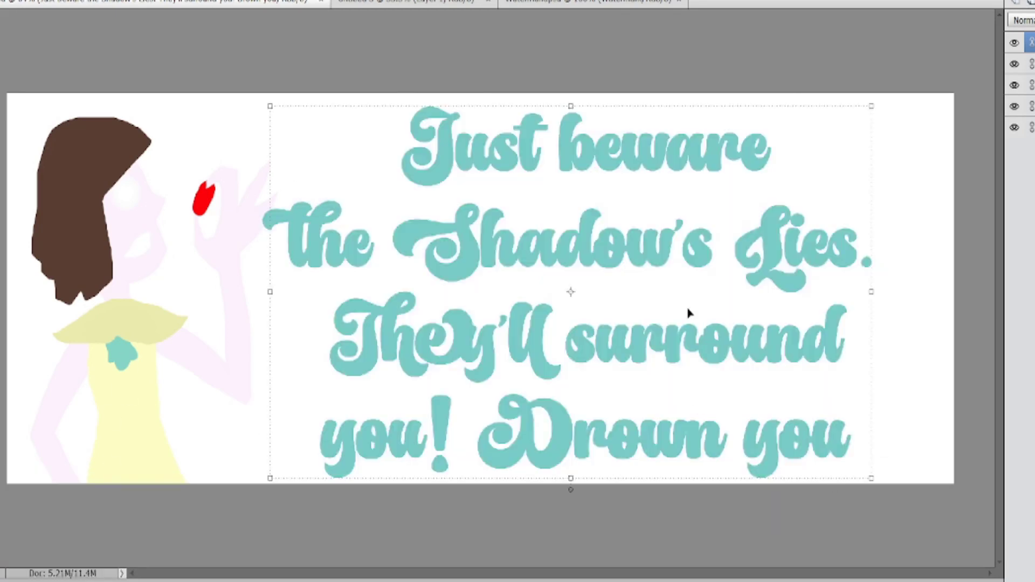
pyautogui.click(850, 439)
pyautogui.write('!')
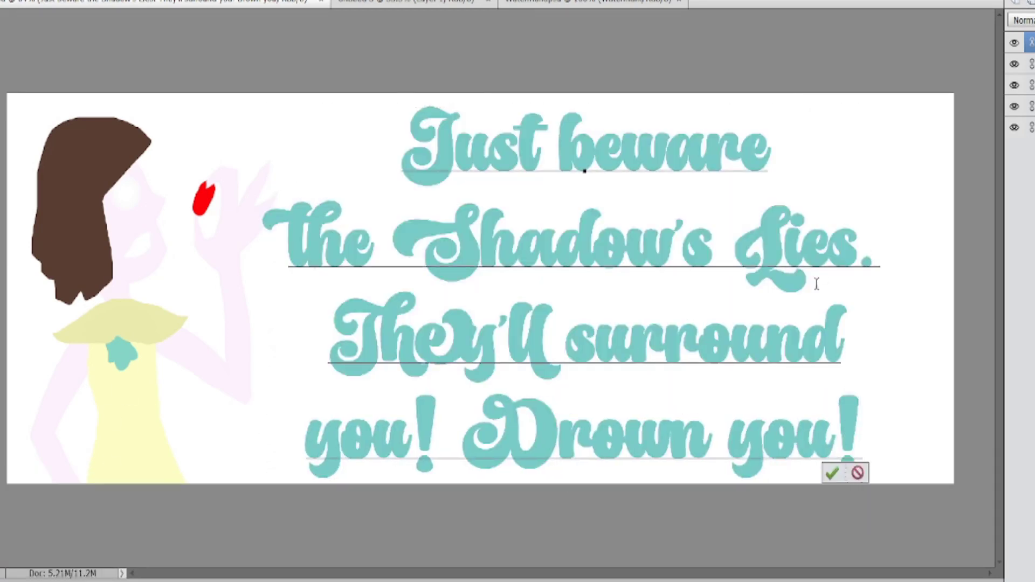
# - Add a new layer directly above the white background and set the painting color to dark purple
pyautogui.click(1031, 127)
pyautogui.click(1015, 2)
pyautogui.click(1, 431)
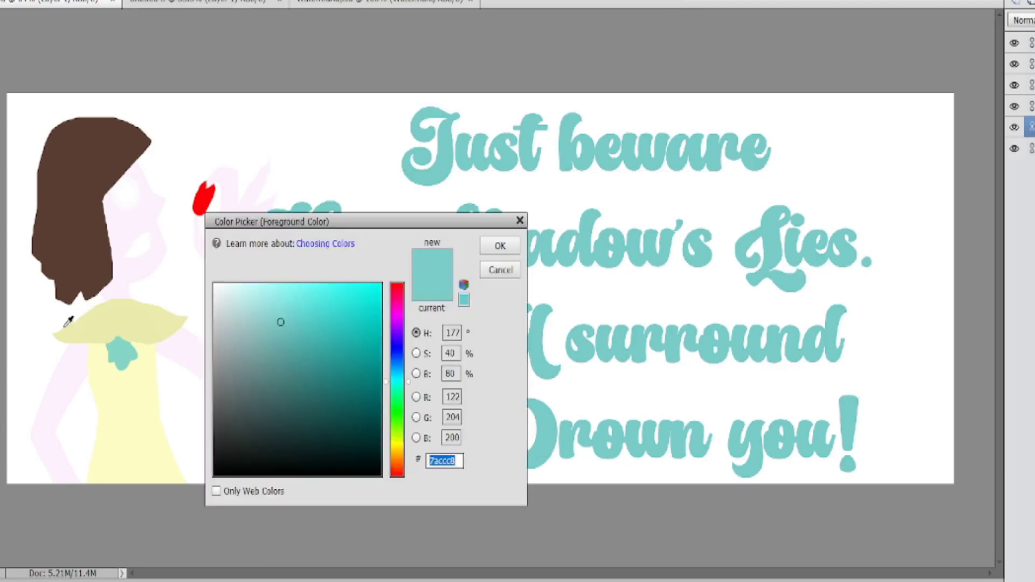
pyautogui.click(397, 336)
pyautogui.click(498, 243)
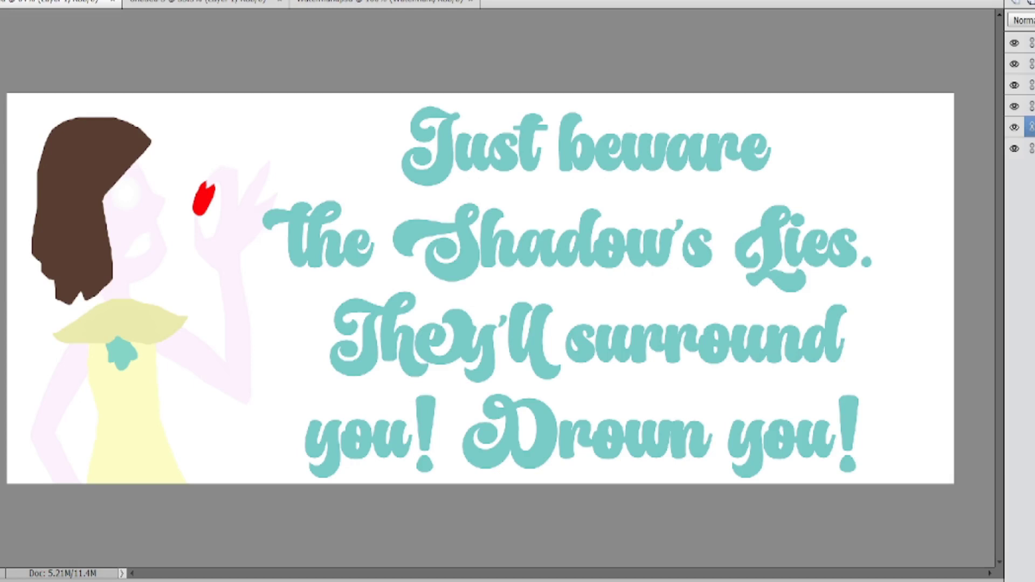
# - Choose a rough speckled brush and begin painting a purple creature's head between "beware" and "Shadow's"
pyautogui.click(178, 581)
pyautogui.click(189, 442)
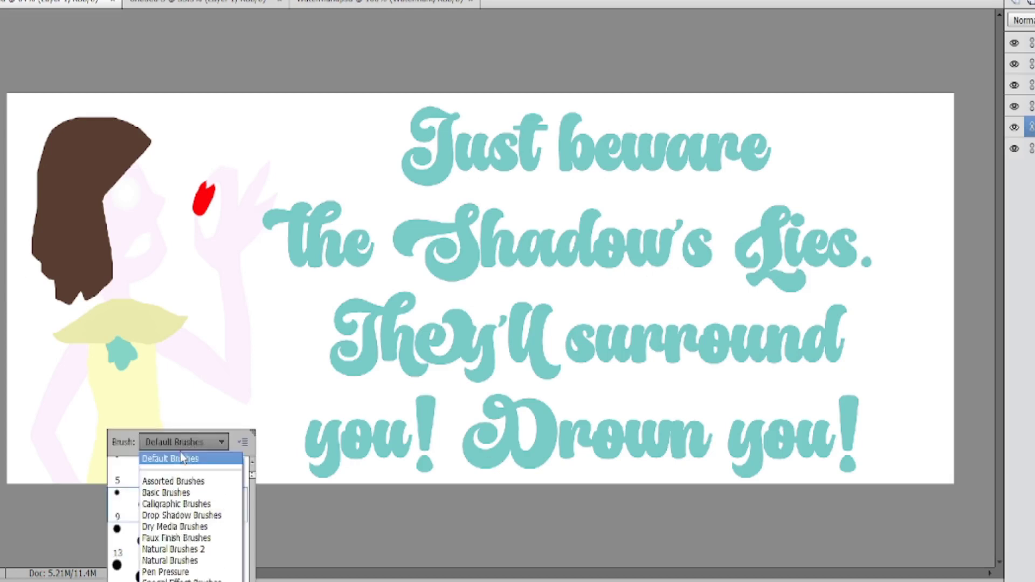
pyautogui.click(186, 581)
pyautogui.doubleClick(147, 544)
pyautogui.moveTo(668, 167)
pyautogui.mouseDown()
pyautogui.moveTo(661, 237)
pyautogui.moveTo(701, 200)
pyautogui.moveTo(725, 129)
pyautogui.mouseUp()
pyautogui.moveTo(711, 188); pyautogui.dragTo(682, 218)
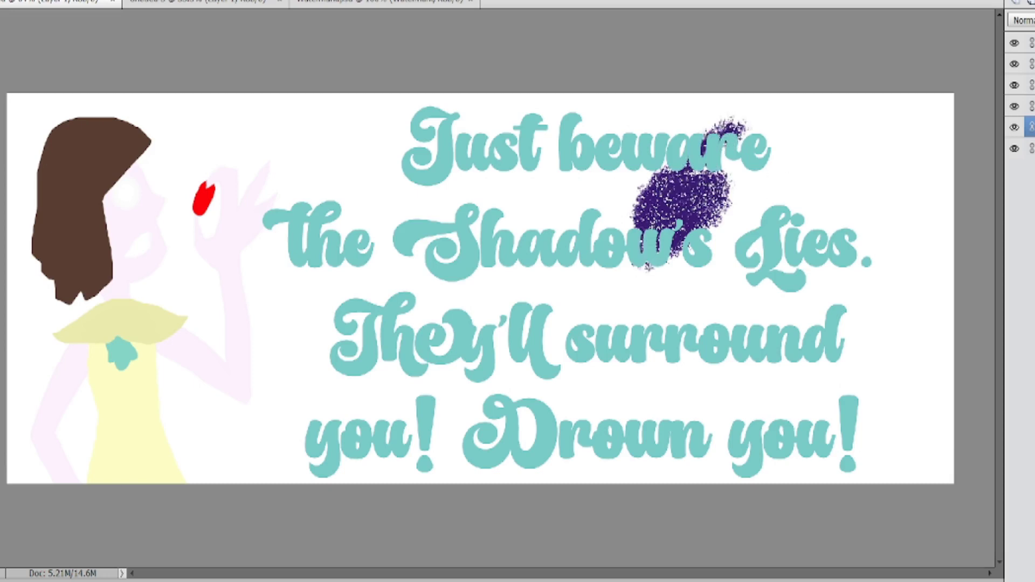
# - Move the creature's layer above the lettering and paint its snout, horns, neck, thick body and curling tail base in purple
pyautogui.moveTo(1030, 127); pyautogui.dragTo(1029, 37)
pyautogui.moveTo(678, 183)
pyautogui.mouseDown()
pyautogui.moveTo(720, 172)
pyautogui.moveTo(676, 238)
pyautogui.moveTo(809, 189)
pyautogui.moveTo(776, 280)
pyautogui.moveTo(696, 304)
pyautogui.moveTo(782, 270)
pyautogui.moveTo(819, 437)
pyautogui.moveTo(752, 324)
pyautogui.moveTo(755, 431)
pyautogui.moveTo(937, 458)
pyautogui.mouseUp()
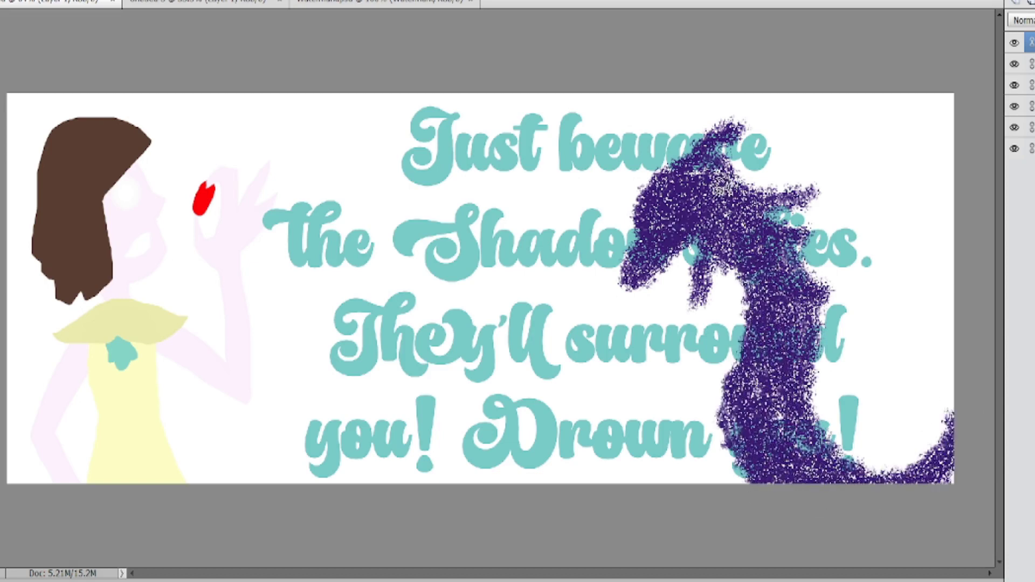
pyautogui.moveTo(684, 153)
pyautogui.mouseDown()
pyautogui.moveTo(751, 114)
pyautogui.moveTo(675, 170)
pyautogui.moveTo(776, 253)
pyautogui.moveTo(677, 190)
pyautogui.moveTo(623, 273)
pyautogui.moveTo(742, 236)
pyautogui.moveTo(725, 375)
pyautogui.moveTo(711, 395)
pyautogui.moveTo(742, 373)
pyautogui.moveTo(744, 488)
pyautogui.moveTo(824, 313)
pyautogui.moveTo(822, 361)
pyautogui.moveTo(805, 370)
pyautogui.moveTo(907, 493)
pyautogui.moveTo(863, 434)
pyautogui.mouseUp()
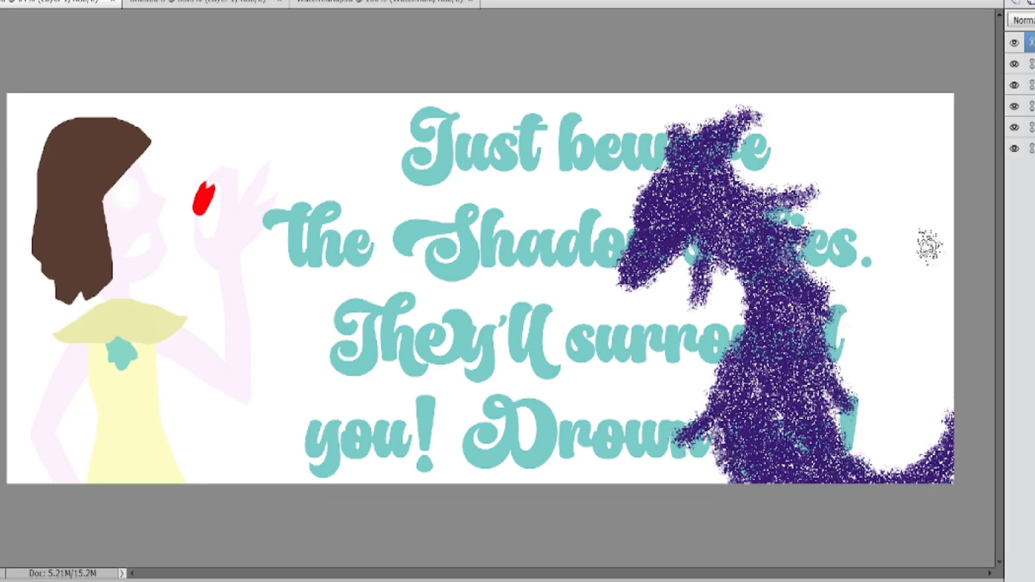
# - Paint the creature's looping tail, the arched coil under the lettering and a clawed arm reaching toward the girl, widening the body base
pyautogui.moveTo(949, 296)
pyautogui.mouseDown()
pyautogui.moveTo(794, 122)
pyautogui.moveTo(938, 259)
pyautogui.mouseUp()
pyautogui.moveTo(639, 481)
pyautogui.mouseDown()
pyautogui.moveTo(425, 325)
pyautogui.moveTo(231, 483)
pyautogui.moveTo(389, 348)
pyautogui.moveTo(607, 489)
pyautogui.moveTo(477, 348)
pyautogui.moveTo(369, 345)
pyautogui.moveTo(318, 434)
pyautogui.mouseUp()
pyautogui.moveTo(741, 262)
pyautogui.mouseDown()
pyautogui.moveTo(734, 227)
pyautogui.moveTo(658, 360)
pyautogui.moveTo(574, 309)
pyautogui.moveTo(426, 254)
pyautogui.mouseUp()
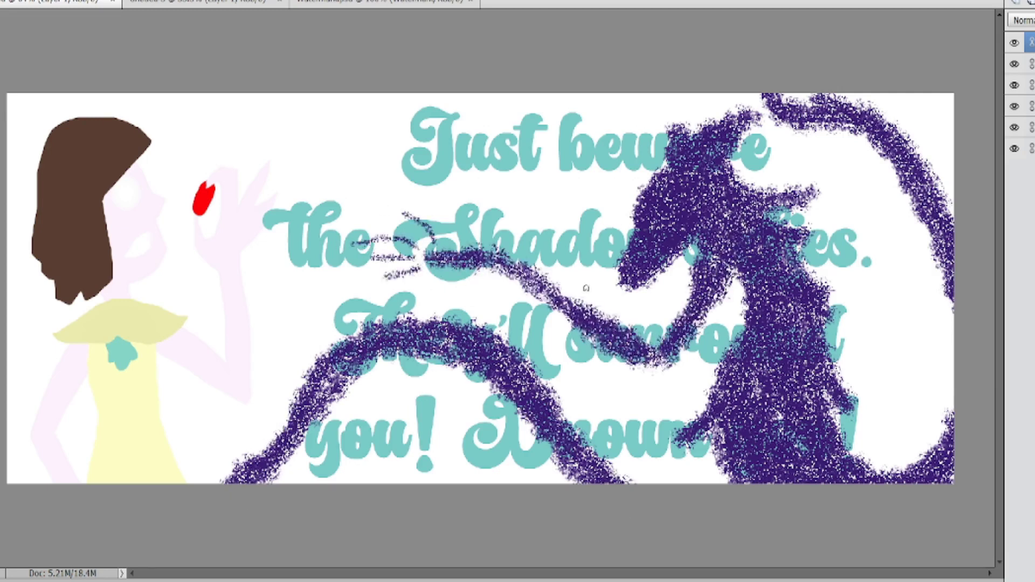
pyautogui.moveTo(723, 438)
pyautogui.mouseDown()
pyautogui.moveTo(719, 479)
pyautogui.moveTo(695, 480)
pyautogui.mouseUp()
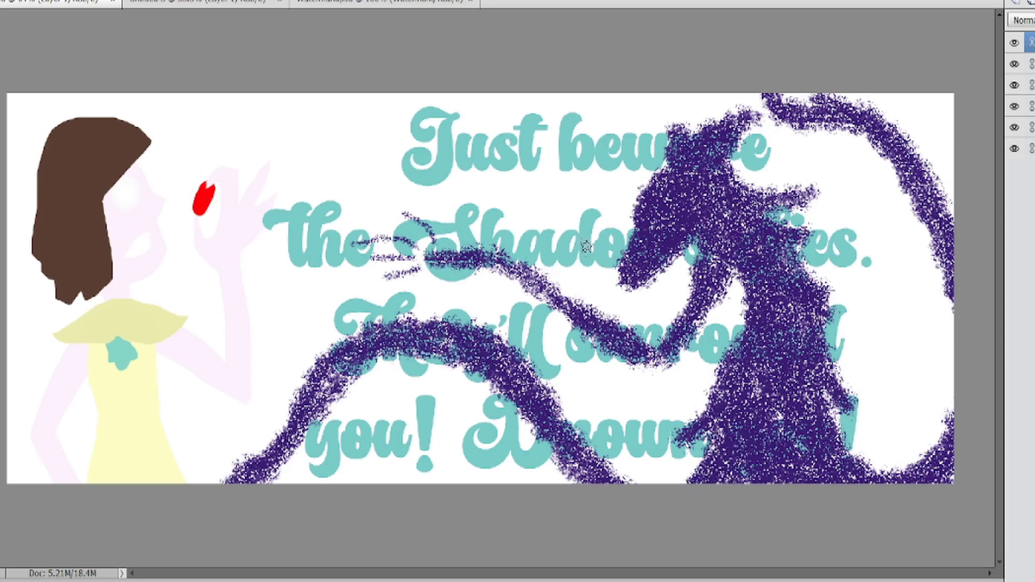
# - Brush thin purple strands fanning out from the creature's back toward the nearby canvas edge
pyautogui.moveTo(805, 255)
pyautogui.mouseDown()
pyautogui.moveTo(887, 312)
pyautogui.moveTo(804, 260)
pyautogui.mouseUp()
pyautogui.moveTo(803, 260)
pyautogui.mouseDown()
pyautogui.moveTo(840, 296)
pyautogui.moveTo(920, 334)
pyautogui.mouseUp()
pyautogui.moveTo(830, 317); pyautogui.dragTo(934, 358)
pyautogui.moveTo(909, 333); pyautogui.dragTo(938, 353)
pyautogui.moveTo(825, 350); pyautogui.dragTo(955, 401)
pyautogui.moveTo(835, 377); pyautogui.dragTo(962, 439)
pyautogui.moveTo(825, 396); pyautogui.dragTo(943, 453)
pyautogui.moveTo(835, 431); pyautogui.dragTo(930, 469)
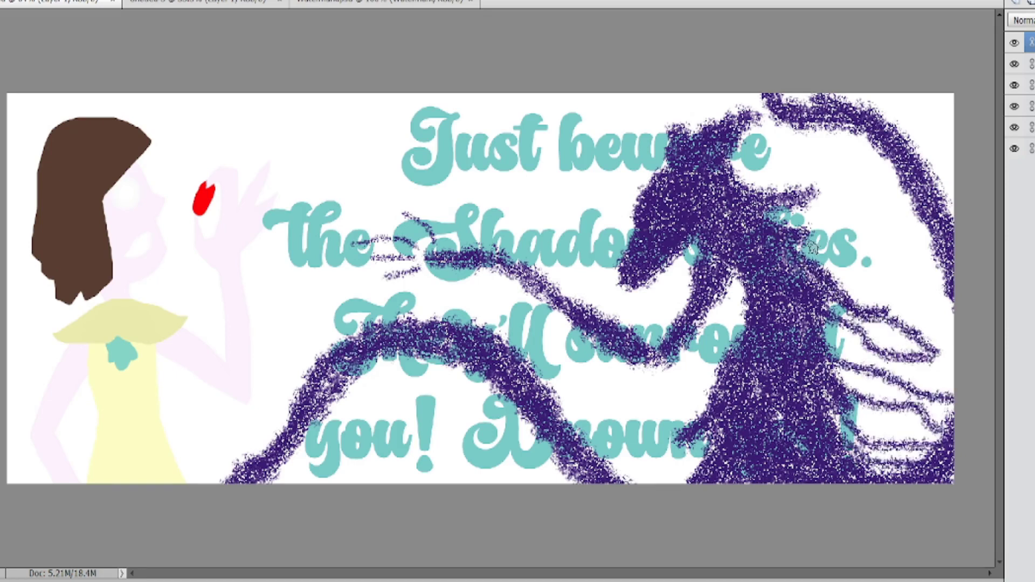
# - Fill the gaps between the back strands with more purple strokes and add a few strands beside the creature's lower body
pyautogui.moveTo(798, 232)
pyautogui.mouseDown()
pyautogui.moveTo(954, 372)
pyautogui.moveTo(955, 324)
pyautogui.mouseUp()
pyautogui.moveTo(858, 259); pyautogui.dragTo(954, 388)
pyautogui.moveTo(825, 345); pyautogui.dragTo(953, 360)
pyautogui.moveTo(825, 299); pyautogui.dragTo(954, 378)
pyautogui.moveTo(835, 353); pyautogui.dragTo(940, 442)
pyautogui.moveTo(830, 412); pyautogui.dragTo(941, 439)
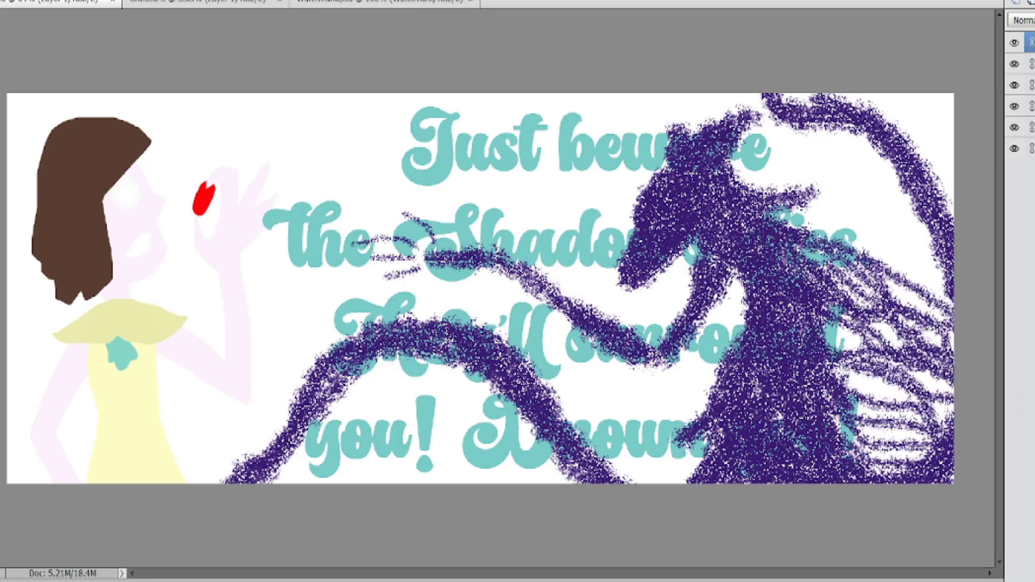
pyautogui.moveTo(819, 329); pyautogui.dragTo(953, 377)
pyautogui.moveTo(841, 366); pyautogui.dragTo(936, 410)
pyautogui.moveTo(812, 324); pyautogui.dragTo(951, 394)
pyautogui.moveTo(833, 364); pyautogui.dragTo(942, 447)
pyautogui.moveTo(839, 417); pyautogui.dragTo(968, 451)
pyautogui.moveTo(709, 418)
pyautogui.mouseDown()
pyautogui.moveTo(674, 444)
pyautogui.moveTo(578, 471)
pyautogui.mouseUp()
pyautogui.moveTo(720, 426); pyautogui.dragTo(601, 536)
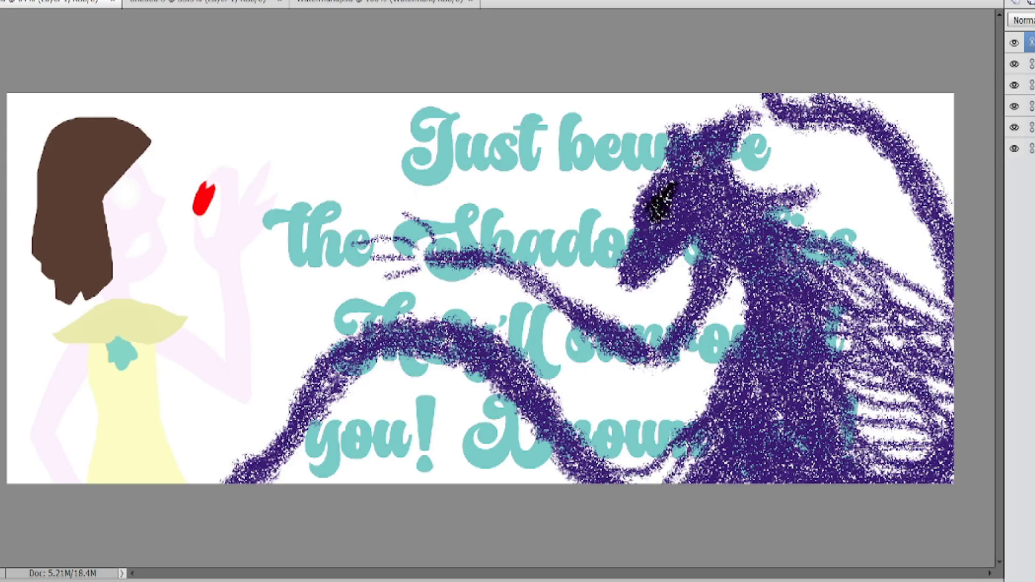
# - Shade the creature's horn in black and brush long black lines down its neck, back and body
pyautogui.moveTo(695, 161); pyautogui.dragTo(760, 110)
pyautogui.moveTo(749, 227); pyautogui.dragTo(953, 357)
pyautogui.moveTo(732, 247); pyautogui.dragTo(928, 466)
pyautogui.moveTo(801, 377); pyautogui.dragTo(899, 483)
pyautogui.moveTo(784, 283); pyautogui.dragTo(754, 482)
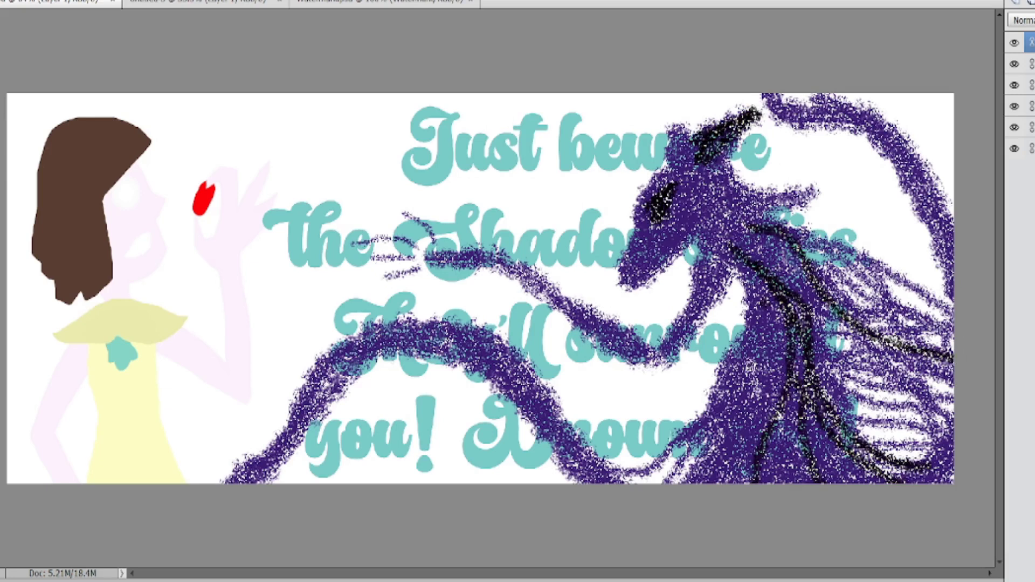
pyautogui.moveTo(763, 308); pyautogui.dragTo(713, 483)
pyautogui.moveTo(731, 401); pyautogui.dragTo(649, 483)
pyautogui.moveTo(792, 335); pyautogui.dragTo(799, 483)
pyautogui.moveTo(773, 310); pyautogui.dragTo(747, 482)
# - Brush black shading lines along the creature's looping tail, outstretched arm and arched coil
pyautogui.moveTo(952, 246)
pyautogui.mouseDown()
pyautogui.moveTo(770, 96)
pyautogui.moveTo(817, 106)
pyautogui.mouseUp()
pyautogui.moveTo(723, 240)
pyautogui.mouseDown()
pyautogui.moveTo(658, 386)
pyautogui.moveTo(426, 258)
pyautogui.mouseUp()
pyautogui.moveTo(603, 482); pyautogui.dragTo(245, 480)
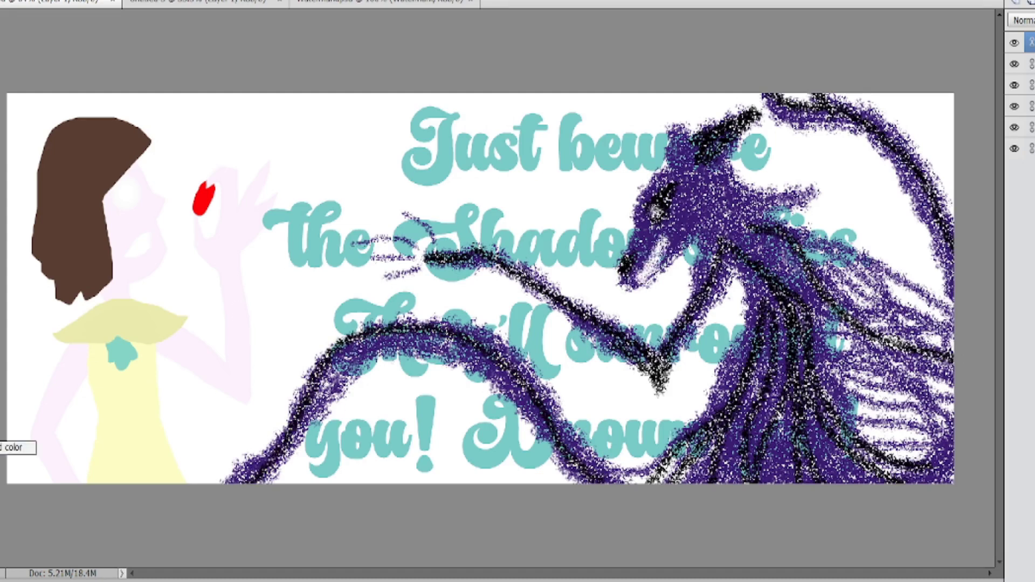
# - Set the painting color to a reddish brown and brush markings around the creature's eye and brow
pyautogui.click(1, 434)
pyautogui.click(319, 373)
pyautogui.click(501, 244)
pyautogui.moveTo(694, 210); pyautogui.dragTo(671, 193)
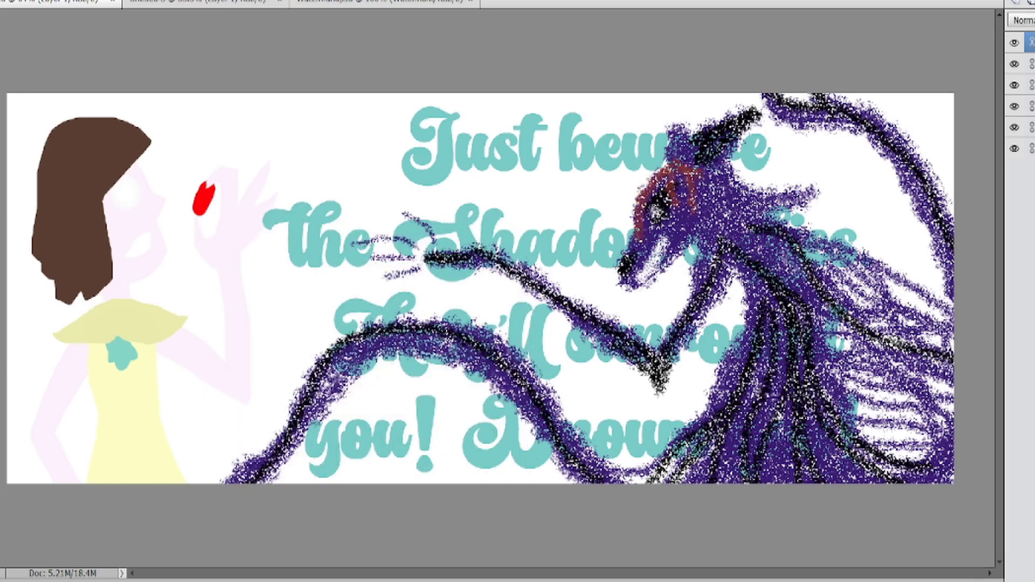
# - Set the creature layer's opacity to 60% and move the layer below the lettering
pyautogui.press('6')
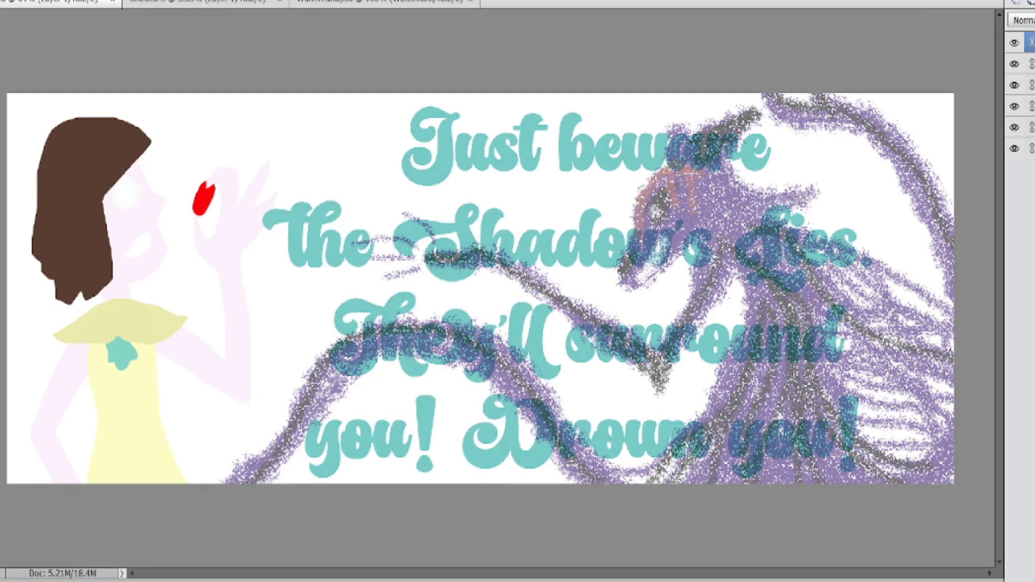
pyautogui.moveTo(1031, 42); pyautogui.dragTo(1031, 80)
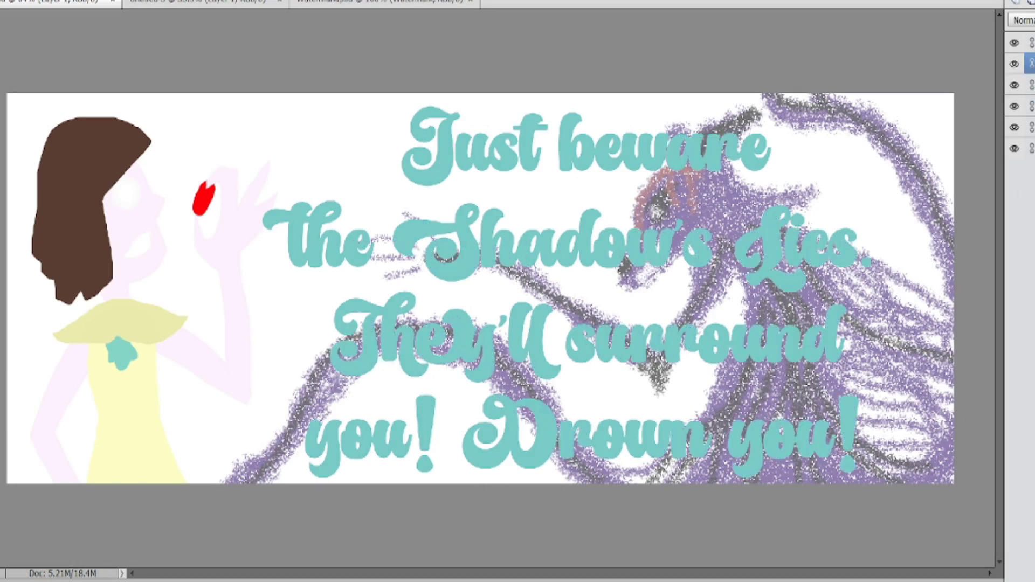
# - Delete the white background layer and set the creature layer's opacity to 80%
pyautogui.click(1030, 148)
pyautogui.press('Delete')
pyautogui.click(521, 230)
pyautogui.click(1031, 63)
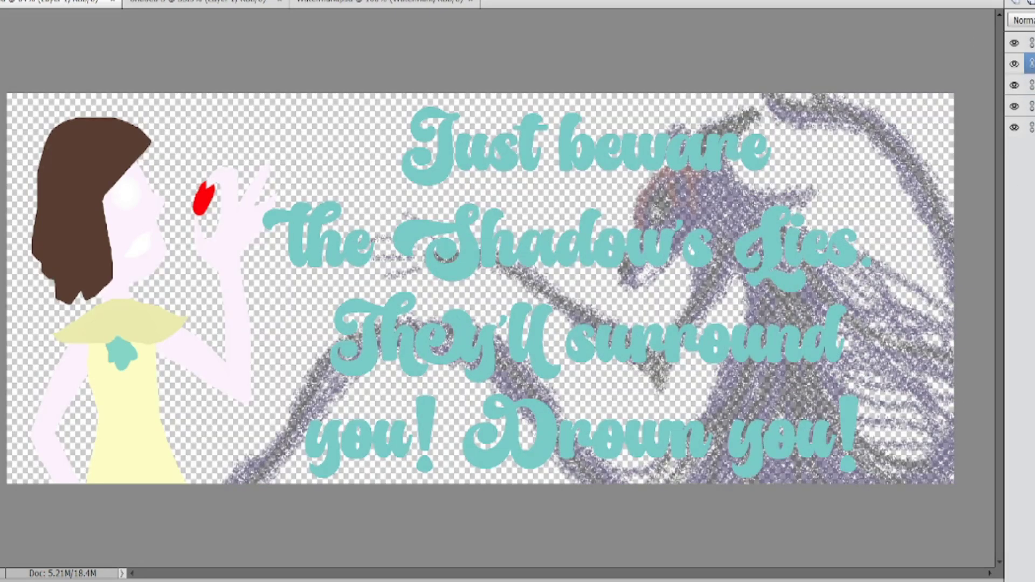
pyautogui.press('8')
pyautogui.press('0')
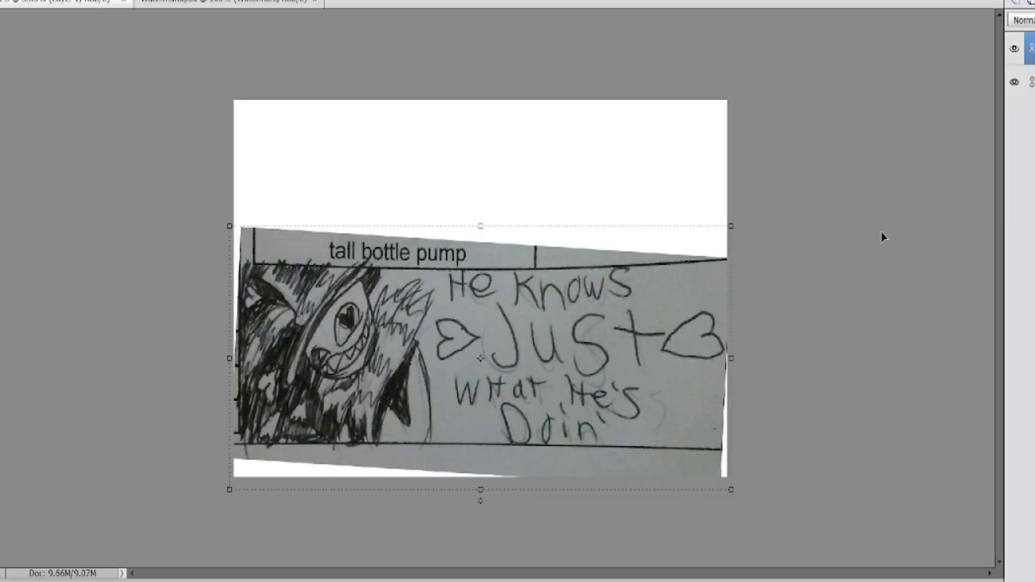
# - Confirm the placement of the "He Knows Just What He's Doin'" sketch and set the painting color to black
pyautogui.press('Return')
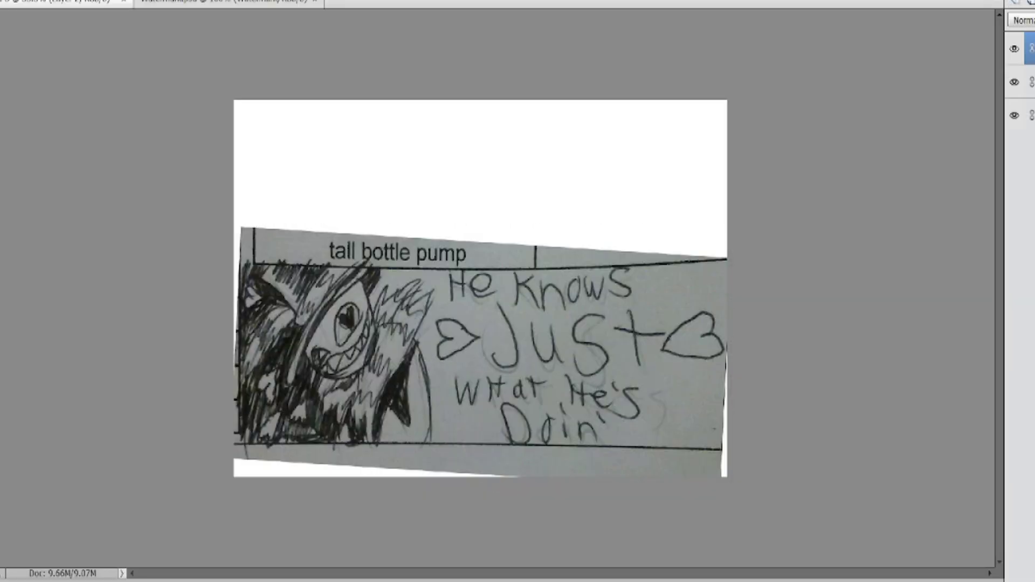
pyautogui.click(320, 404)
pyautogui.click(321, 405)
pyautogui.click(321, 404)
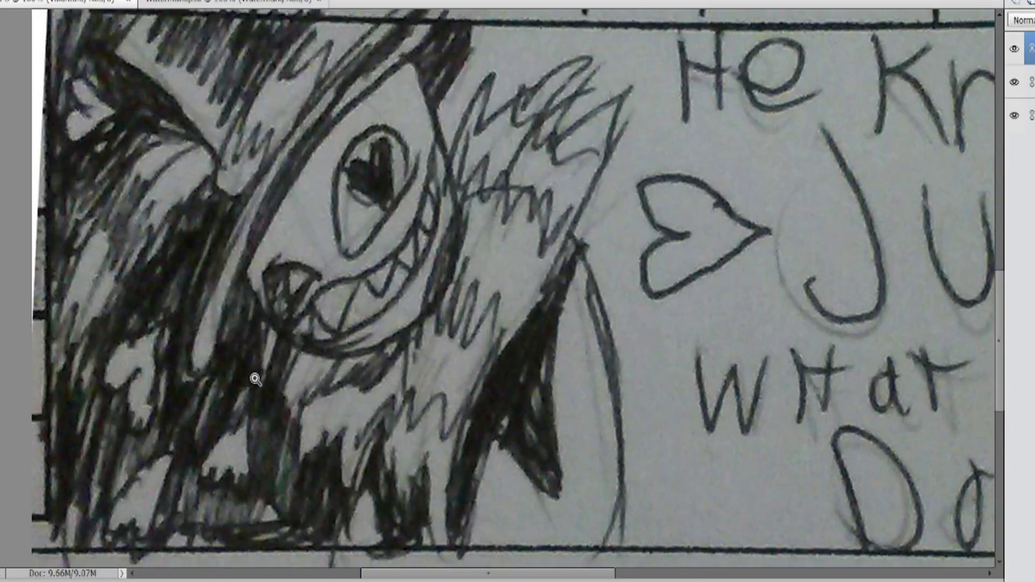
pyautogui.scroll(2, 254, 377)
pyautogui.click(1, 431)
pyautogui.click(374, 319)
pyautogui.moveTo(374, 318); pyautogui.dragTo(214, 475)
pyautogui.click(501, 245)
# - Fade the sketch layer, then return to the layer above it with a thick round brush from the Default Brushes
pyautogui.scroll(2, 500, 280)
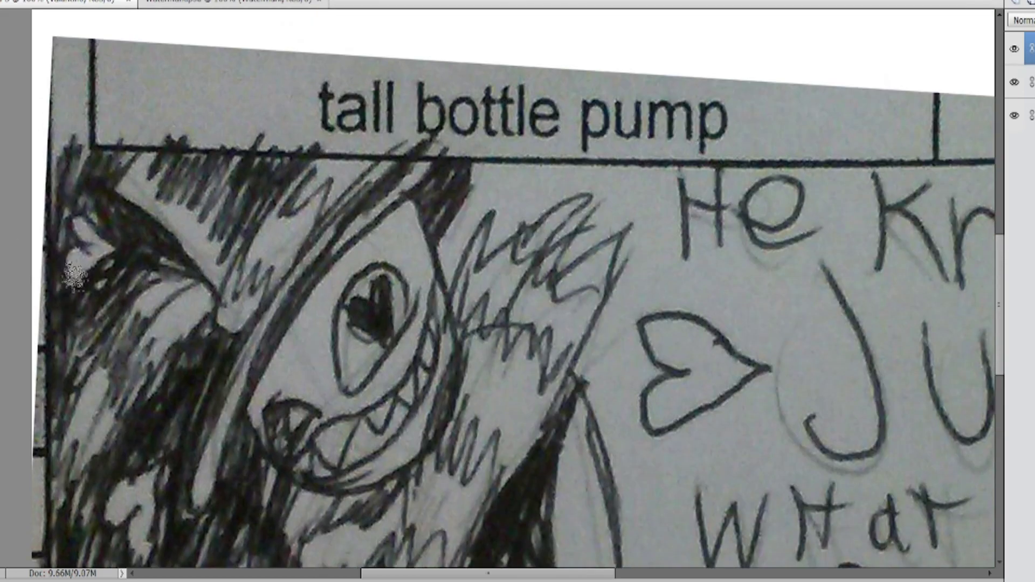
pyautogui.click(185, 442)
pyautogui.click(173, 460)
pyautogui.click(1030, 82)
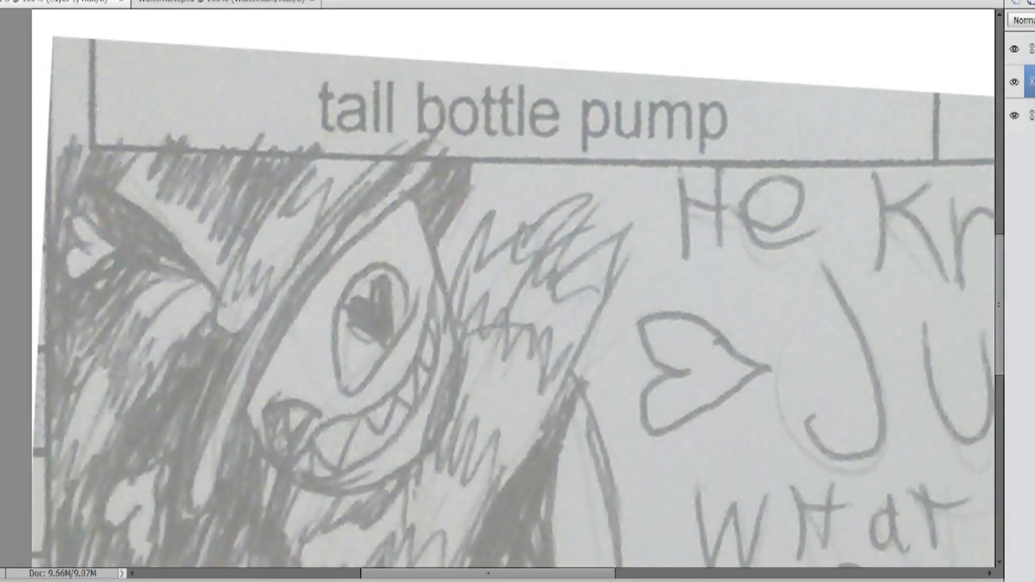
pyautogui.click(1030, 49)
pyautogui.moveTo(525, 574); pyautogui.dragTo(504, 574)
pyautogui.click(171, 580)
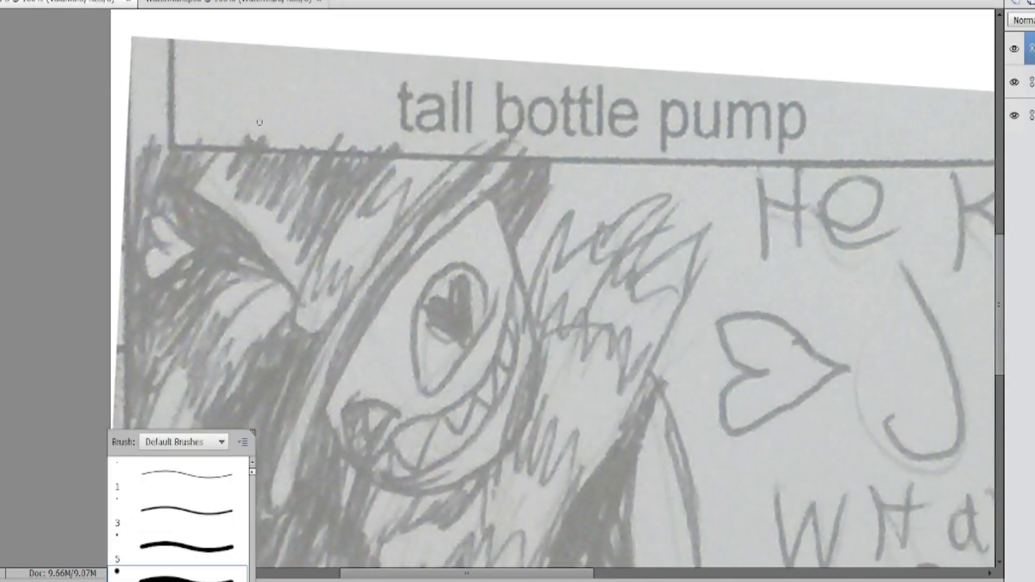
# - Trace the top hat's crown, band and brim in black, and draw a jagged shading edge inside the crown
pyautogui.moveTo(288, 69)
pyautogui.mouseDown()
pyautogui.moveTo(259, 97)
pyautogui.moveTo(230, 226)
pyautogui.moveTo(296, 303)
pyautogui.mouseUp()
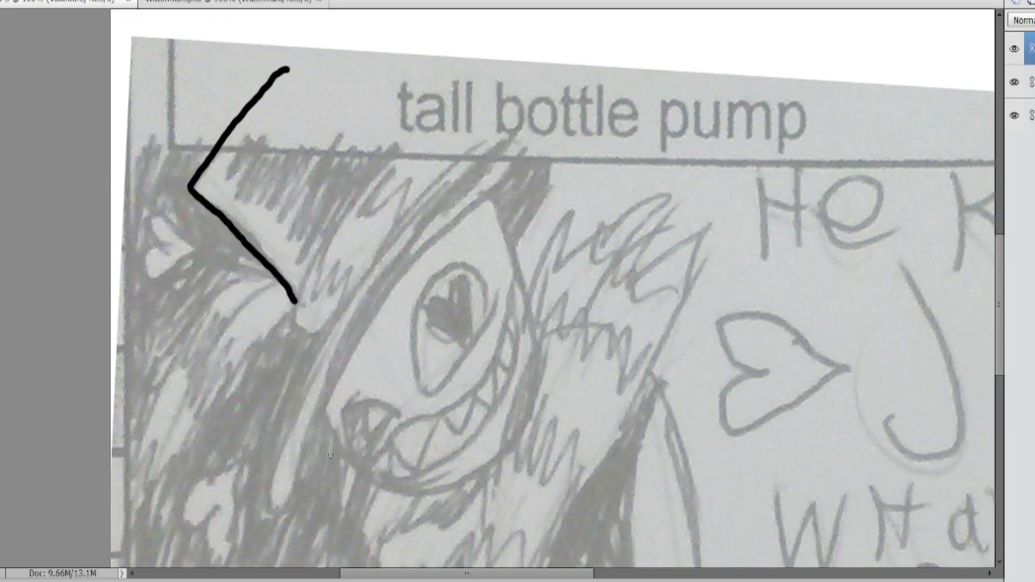
pyautogui.moveTo(340, 448)
pyautogui.mouseDown()
pyautogui.moveTo(272, 509)
pyautogui.moveTo(456, 154)
pyautogui.moveTo(556, 162)
pyautogui.moveTo(515, 245)
pyautogui.mouseUp()
pyautogui.scroll(1, 303, 208)
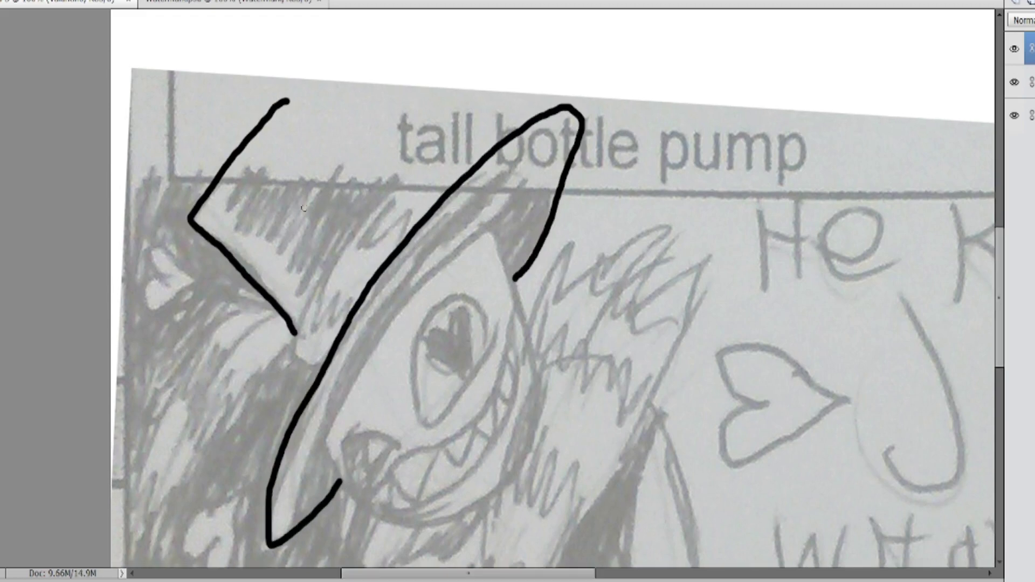
pyautogui.moveTo(294, 330)
pyautogui.mouseDown()
pyautogui.moveTo(397, 164)
pyautogui.moveTo(296, 94)
pyautogui.moveTo(286, 101)
pyautogui.mouseUp()
pyautogui.scroll(-2, 307, 146)
pyautogui.scroll(3, 410, 188)
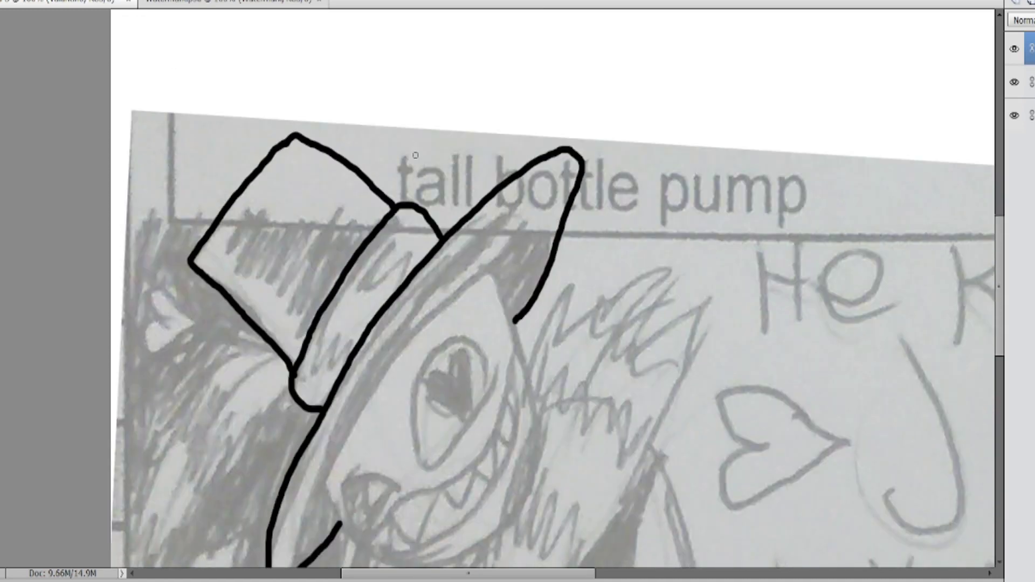
pyautogui.scroll(-1, 386, 186)
pyautogui.scroll(2, 385, 120)
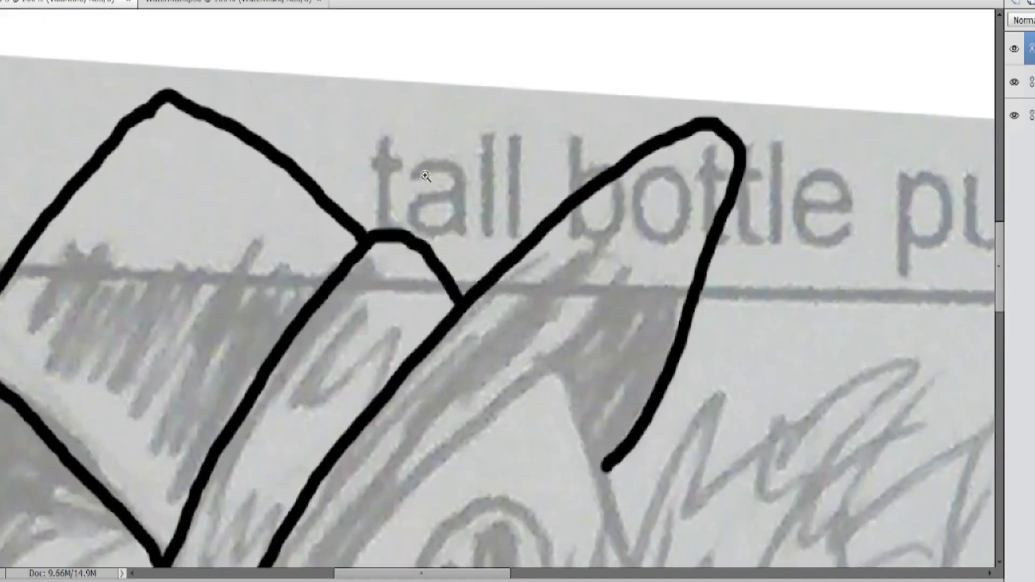
pyautogui.moveTo(54, 258); pyautogui.dragTo(248, 191)
pyautogui.moveTo(90, 217)
pyautogui.mouseDown()
pyautogui.moveTo(116, 461)
pyautogui.moveTo(192, 539)
pyautogui.mouseUp()
# - Draw a curved trail of hearts shrinking into dots, rising from the top of the hat band
pyautogui.moveTo(379, 217); pyautogui.dragTo(399, 240)
pyautogui.moveTo(412, 183); pyautogui.dragTo(403, 197)
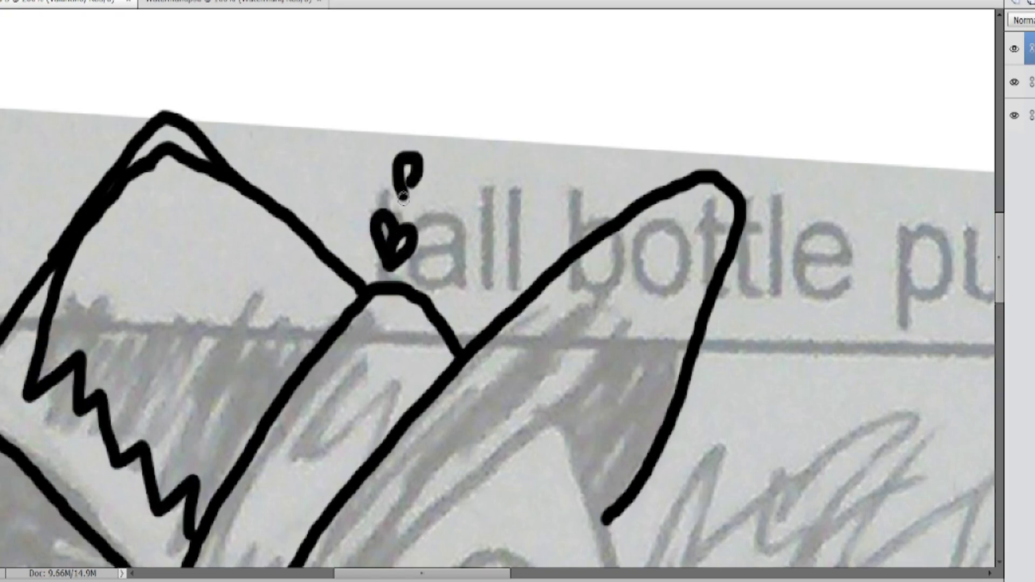
pyautogui.moveTo(453, 117)
pyautogui.mouseDown()
pyautogui.moveTo(436, 145)
pyautogui.moveTo(485, 162)
pyautogui.mouseUp()
pyautogui.scroll(3, 493, 146)
pyautogui.scroll(1, 593, 145)
pyautogui.scroll(1, 593, 145)
pyautogui.click(522, 183)
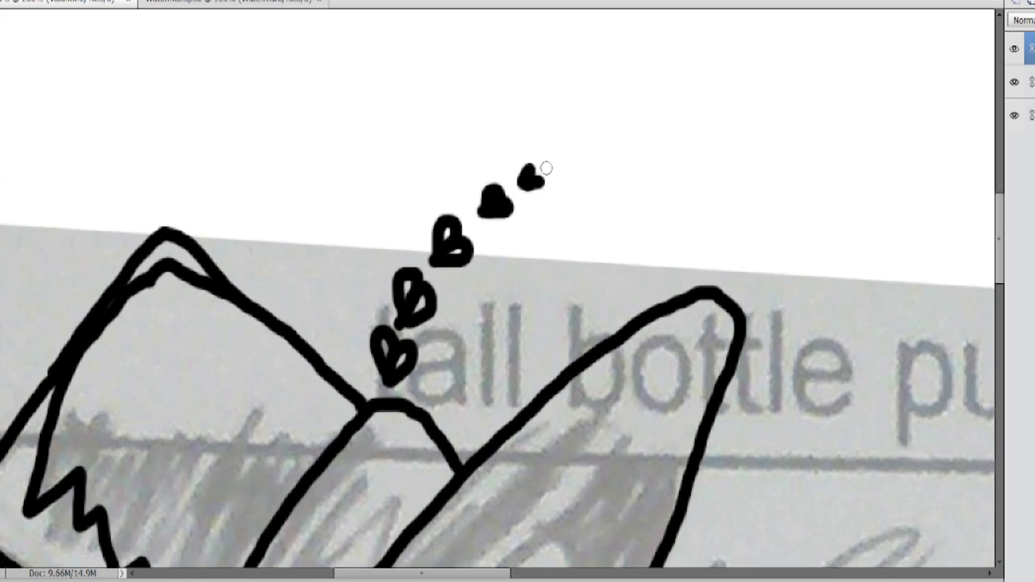
pyautogui.click(618, 135)
# - Draw jagged shading edges across the upper and lower parts of the hat band
pyautogui.scroll(-2, 228, 367)
pyautogui.rightClick(107, 428)
pyautogui.click(185, 575)
pyautogui.scroll(-1, 291, 378)
pyautogui.moveTo(300, 370)
pyautogui.mouseDown()
pyautogui.moveTo(325, 438)
pyautogui.moveTo(387, 425)
pyautogui.mouseUp()
pyautogui.scroll(-4, 291, 395)
pyautogui.moveTo(209, 329); pyautogui.dragTo(266, 410)
pyautogui.scroll(4, 267, 411)
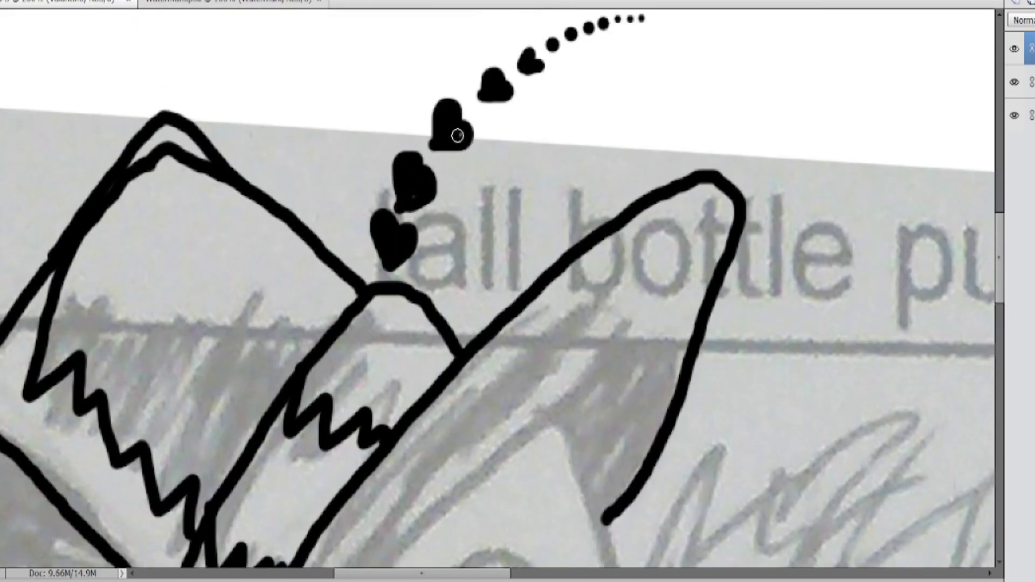
# - Trace the small heart to the left of the hat's crown
pyautogui.scroll(-10, 442, 121)
pyautogui.hscroll(-6, 324, 126)
pyautogui.scroll(1, 181, 131)
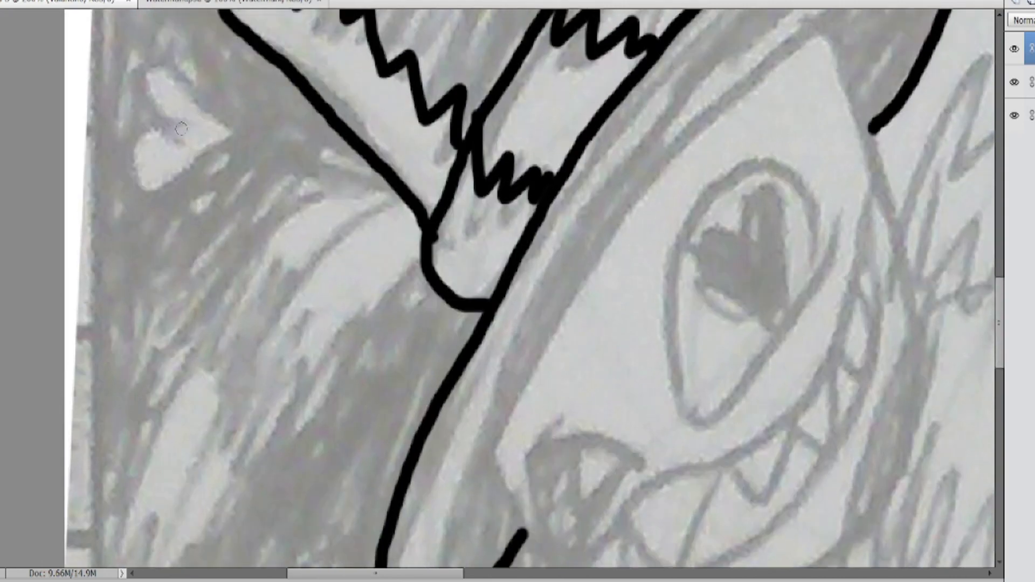
pyautogui.moveTo(234, 131)
pyautogui.mouseDown()
pyautogui.moveTo(163, 67)
pyautogui.moveTo(139, 174)
pyautogui.moveTo(233, 131)
pyautogui.mouseUp()
# - Trace the long pointed ear below the hat's crown, including its inner strands and jagged fur markings
pyautogui.scroll(-7, 321, 95)
pyautogui.scroll(2, 367, 73)
pyautogui.moveTo(386, 67)
pyautogui.mouseDown()
pyautogui.moveTo(292, 68)
pyautogui.moveTo(275, 116)
pyautogui.mouseUp()
pyautogui.hotkey('ctrl', 'z')
pyautogui.moveTo(283, 68); pyautogui.dragTo(179, 232)
pyautogui.moveTo(216, 206); pyautogui.dragTo(139, 362)
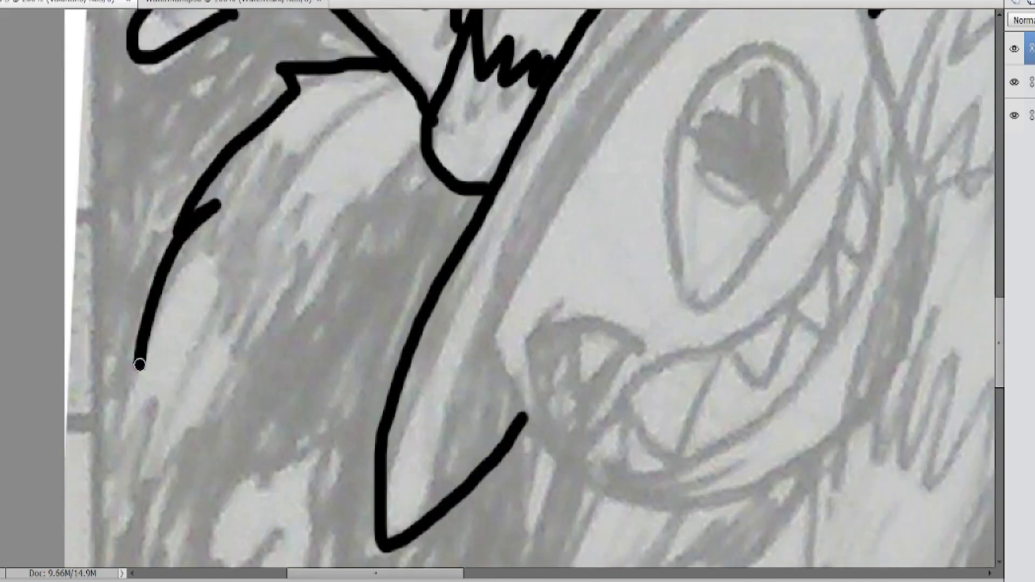
pyautogui.scroll(-2, 138, 345)
pyautogui.moveTo(140, 267)
pyautogui.mouseDown()
pyautogui.moveTo(119, 339)
pyautogui.moveTo(253, 239)
pyautogui.moveTo(377, 89)
pyautogui.moveTo(233, 216)
pyautogui.moveTo(219, 175)
pyautogui.mouseUp()
pyautogui.scroll(3, 377, 89)
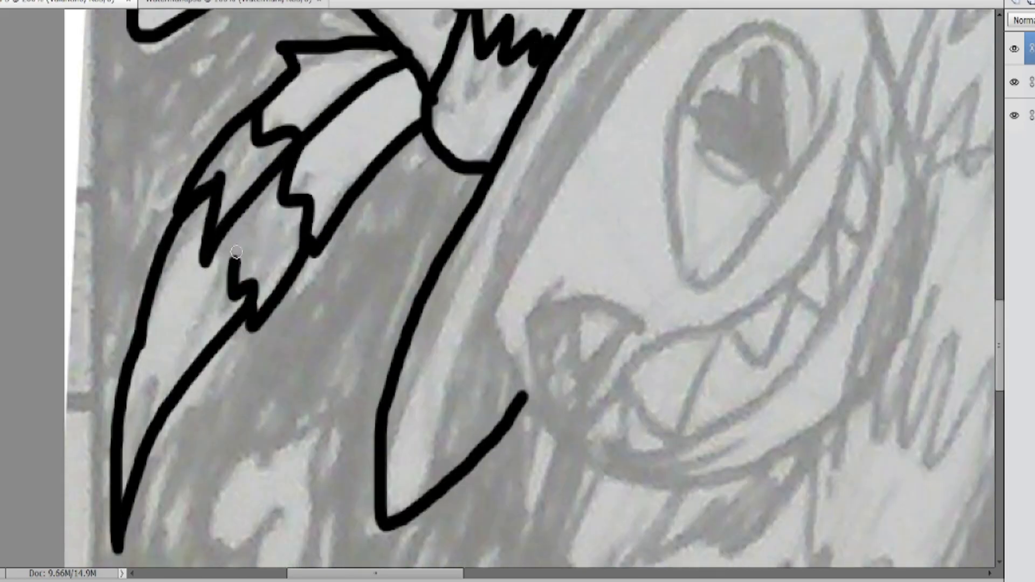
pyautogui.scroll(-5, 155, 370)
pyautogui.scroll(2, 155, 371)
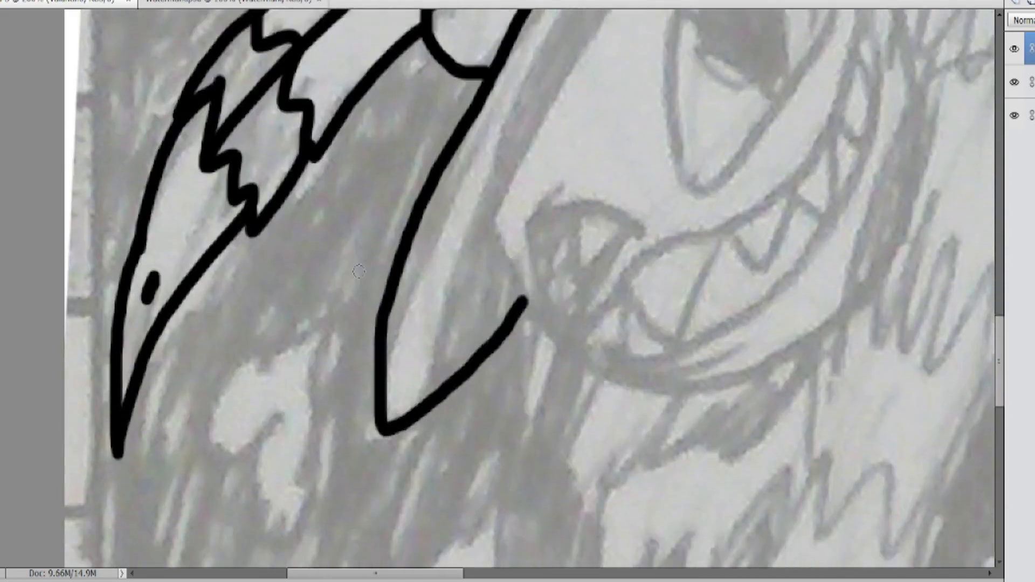
# - Trace the second heart, between the pointed ear's tip and the lower end of the hat brim
pyautogui.scroll(-3, 319, 204)
pyautogui.moveTo(320, 205)
pyautogui.mouseDown()
pyautogui.moveTo(203, 330)
pyautogui.moveTo(297, 399)
pyautogui.moveTo(320, 205)
pyautogui.mouseUp()
pyautogui.scroll(5, 410, 259)
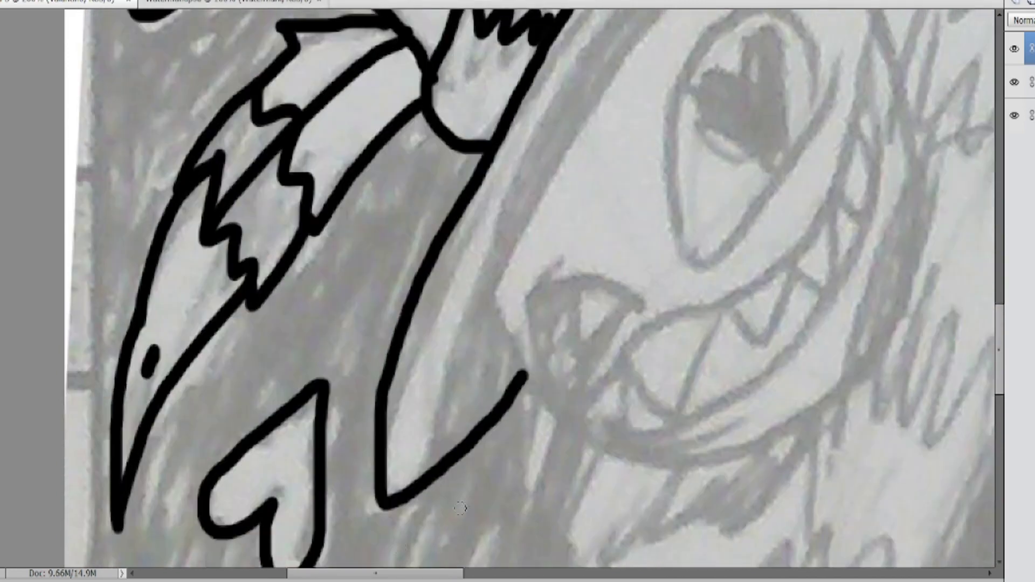
# - Trace the face's edge along the underside of the brim and join its upper tip to the brim's corner
pyautogui.moveTo(432, 575); pyautogui.dragTo(478, 575)
pyautogui.scroll(5, 501, 432)
pyautogui.moveTo(561, 33)
pyautogui.mouseDown()
pyautogui.moveTo(328, 269)
pyautogui.moveTo(257, 543)
pyautogui.mouseUp()
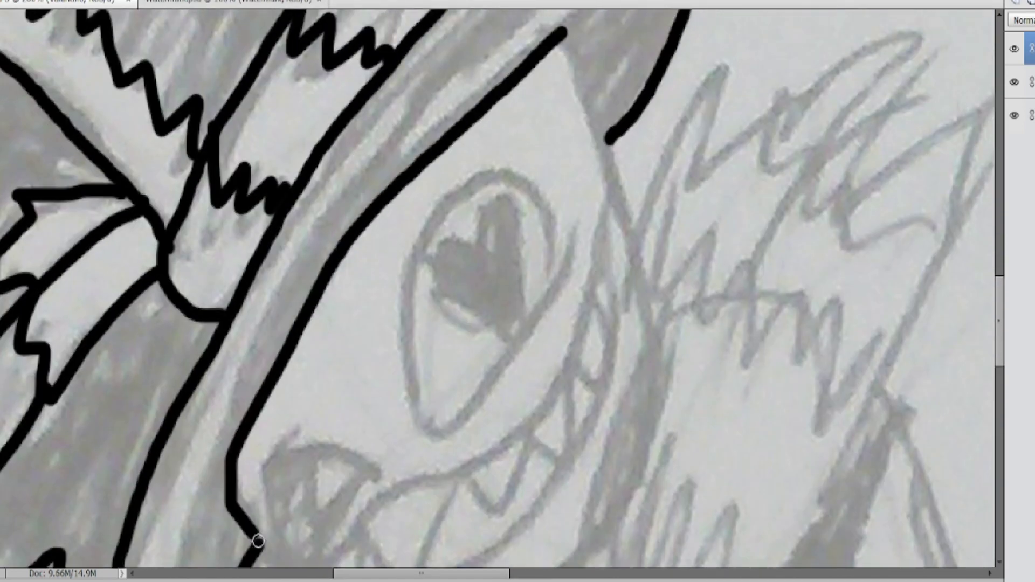
pyautogui.scroll(3, 528, 226)
pyautogui.moveTo(562, 141); pyautogui.dragTo(610, 251)
# - Draw the inner fold line along the hat brim and thicken the brim's lower edge in black
pyautogui.scroll(2, 662, 108)
pyautogui.moveTo(558, 210); pyautogui.dragTo(669, 100)
pyautogui.scroll(3, 668, 100)
pyautogui.moveTo(637, 196)
pyautogui.mouseDown()
pyautogui.moveTo(681, 151)
pyautogui.moveTo(611, 170)
pyautogui.moveTo(524, 301)
pyautogui.moveTo(429, 382)
pyautogui.moveTo(352, 497)
pyautogui.mouseUp()
pyautogui.scroll(-7, 151, 485)
pyautogui.moveTo(150, 485)
pyautogui.mouseDown()
pyautogui.moveTo(267, 216)
pyautogui.moveTo(135, 423)
pyautogui.mouseUp()
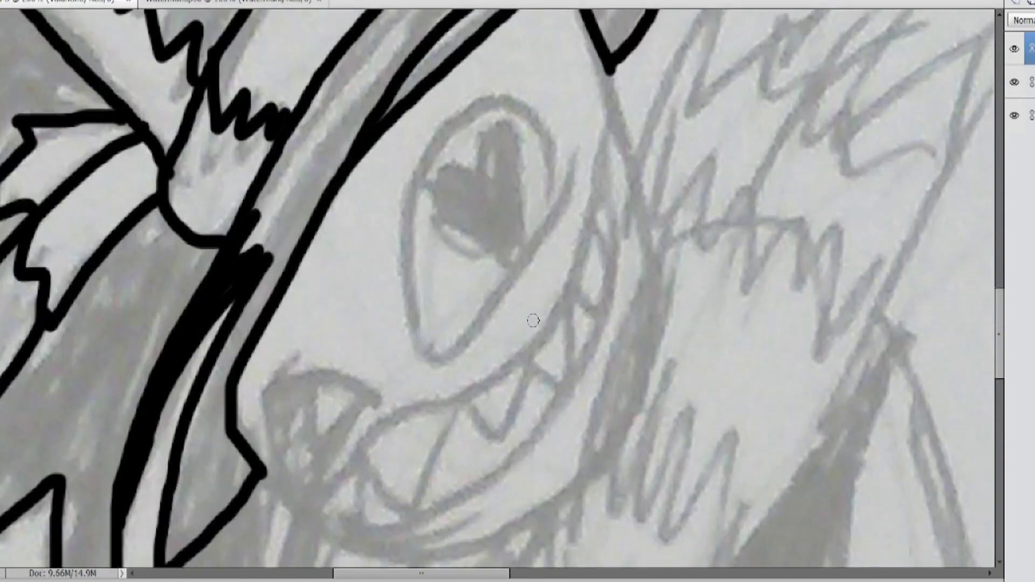
# - Trace the face's right edge and the outline of the jagged fur tuft beside it
pyautogui.scroll(-3, 533, 320)
pyautogui.moveTo(668, 270); pyautogui.dragTo(594, 268)
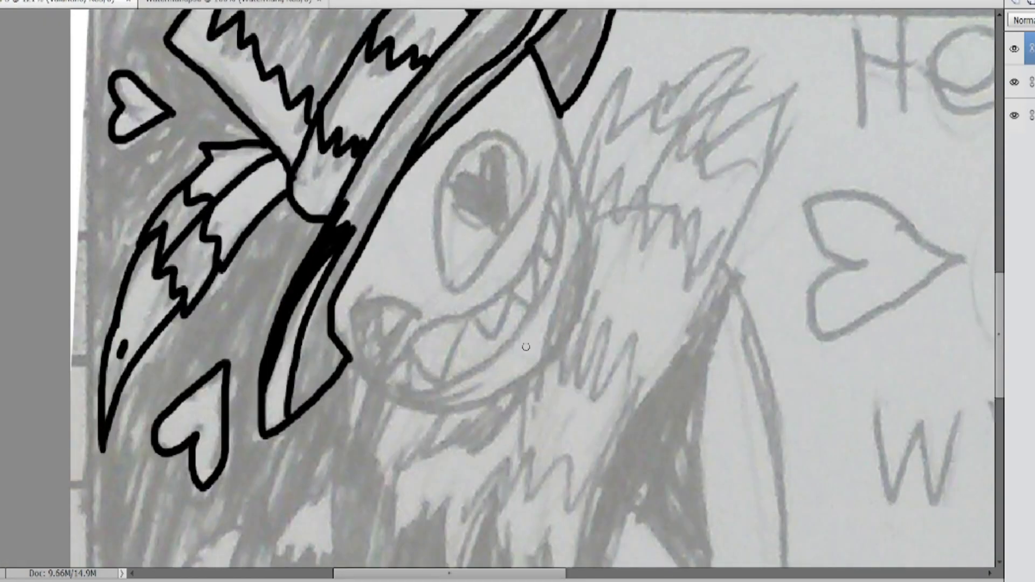
pyautogui.moveTo(539, 413); pyautogui.dragTo(585, 206)
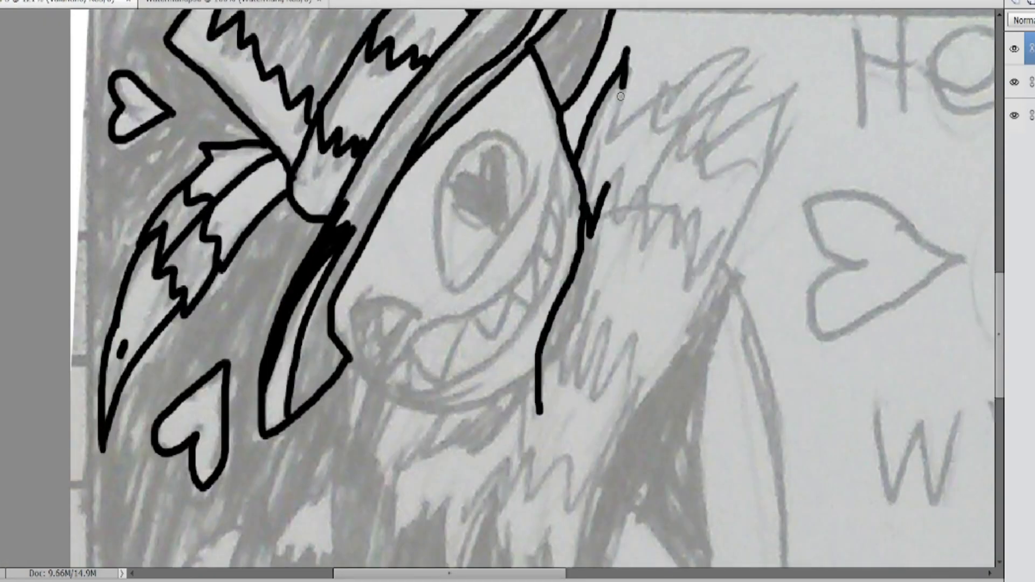
pyautogui.moveTo(772, 94)
pyautogui.mouseDown()
pyautogui.moveTo(767, 194)
pyautogui.moveTo(706, 319)
pyautogui.moveTo(621, 431)
pyautogui.mouseUp()
pyautogui.scroll(-2, 470, 326)
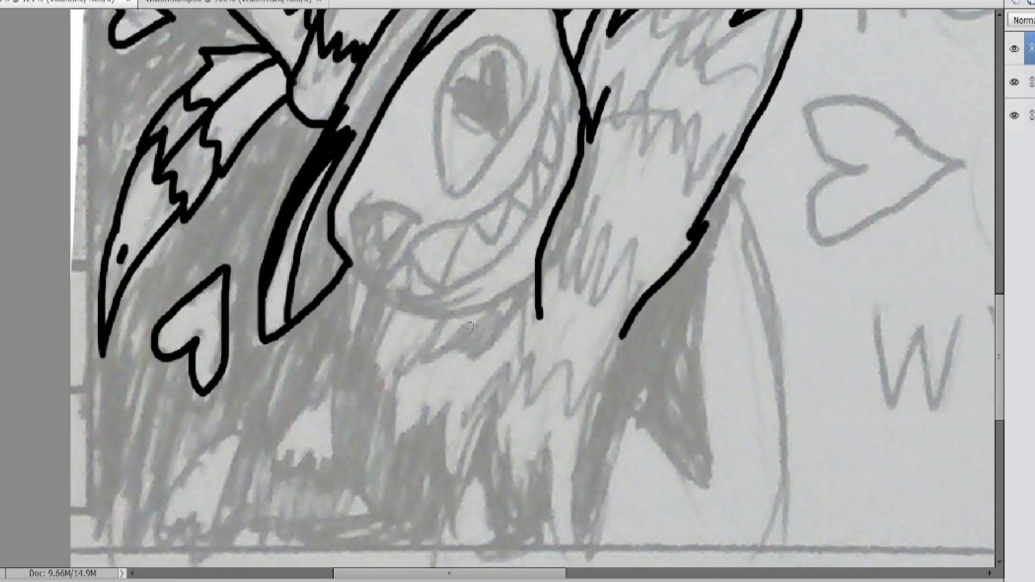
# - Trace the chin curve and the jagged chest fur hanging beneath it
pyautogui.moveTo(398, 308)
pyautogui.mouseDown()
pyautogui.moveTo(513, 298)
pyautogui.moveTo(536, 275)
pyautogui.mouseUp()
pyautogui.scroll(-2, 381, 230)
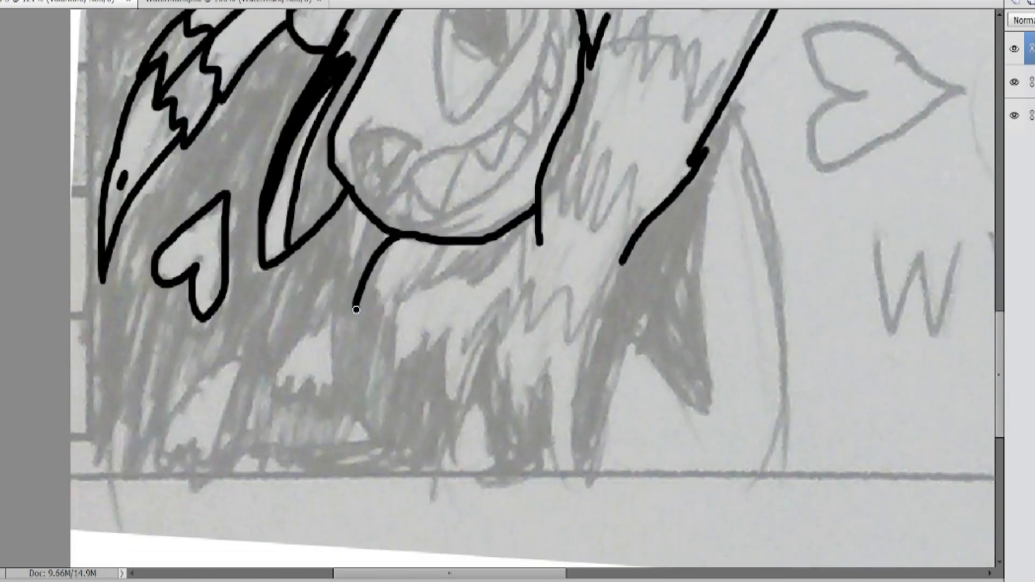
pyautogui.moveTo(356, 310)
pyautogui.mouseDown()
pyautogui.moveTo(386, 411)
pyautogui.moveTo(471, 406)
pyautogui.moveTo(588, 423)
pyautogui.moveTo(622, 262)
pyautogui.mouseUp()
# - Trace the outer and inner contours of the body behind the chest fur, down to the canvas edge
pyautogui.moveTo(731, 92)
pyautogui.mouseDown()
pyautogui.moveTo(750, 136)
pyautogui.moveTo(774, 479)
pyautogui.mouseUp()
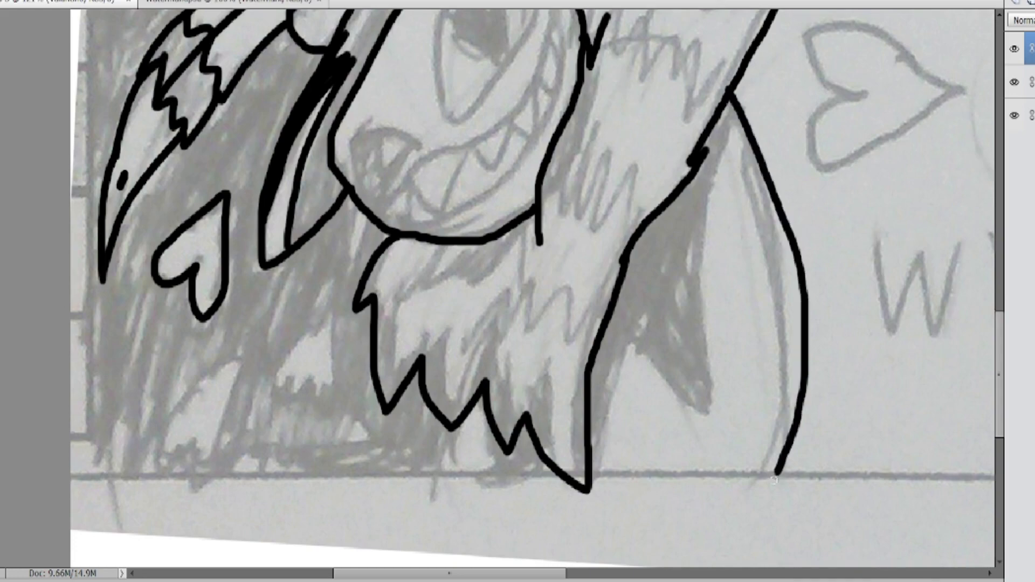
pyautogui.scroll(-6, 774, 431)
pyautogui.moveTo(775, 328); pyautogui.dragTo(712, 450)
pyautogui.scroll(4, 717, 377)
pyautogui.moveTo(738, 50)
pyautogui.mouseDown()
pyautogui.moveTo(625, 366)
pyautogui.moveTo(605, 472)
pyautogui.moveTo(537, 487)
pyautogui.mouseUp()
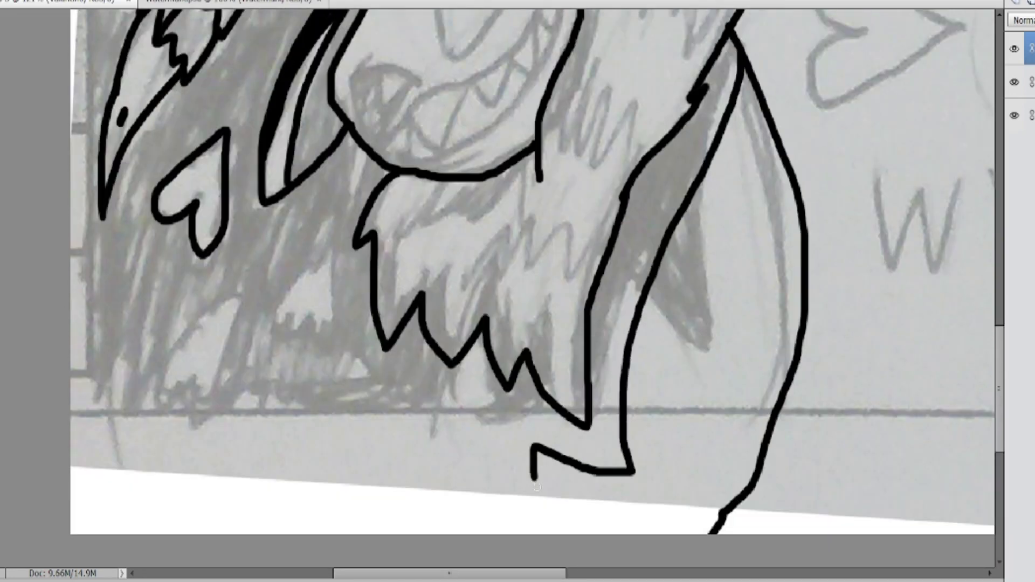
pyautogui.scroll(-2, 426, 364)
pyautogui.scroll(2, 557, 269)
pyautogui.scroll(5, 275, 179)
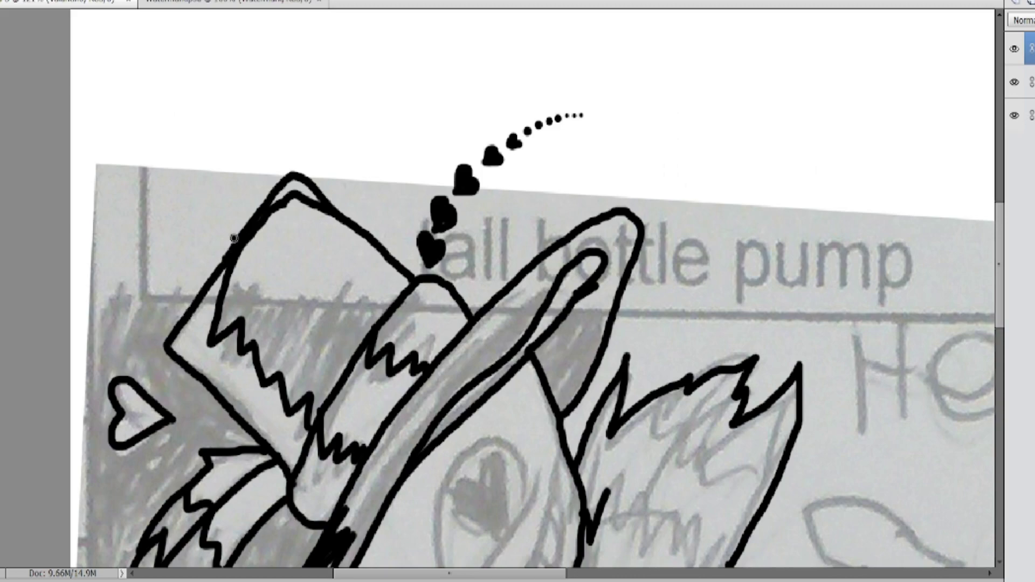
pyautogui.moveTo(207, 213); pyautogui.dragTo(183, 243)
pyautogui.hotkey('ctrl', 'z')
pyautogui.scroll(-2, 207, 213)
pyautogui.scroll(-5, 308, 215)
# - Clean up the crown's edge and redraw its inner shading line separate from the outer outline
pyautogui.scroll(8, 308, 162)
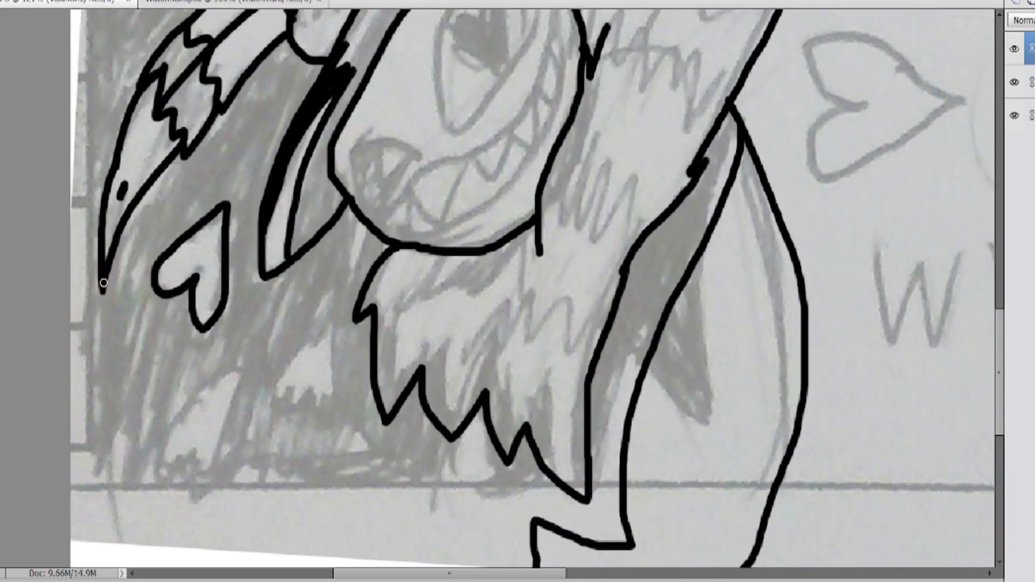
pyautogui.scroll(2, 308, 86)
pyautogui.moveTo(295, 57); pyautogui.dragTo(222, 149)
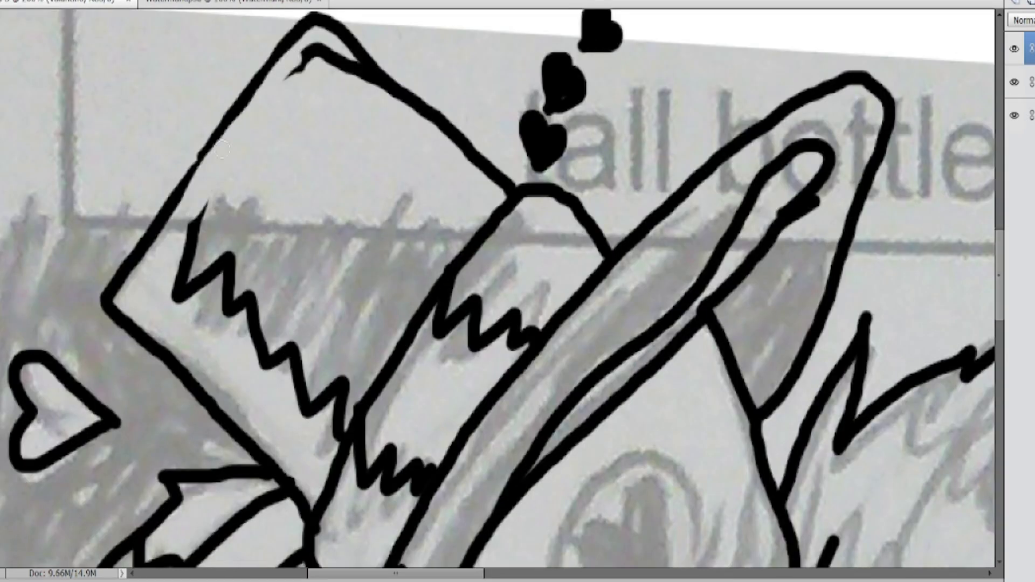
pyautogui.scroll(-2, 203, 207)
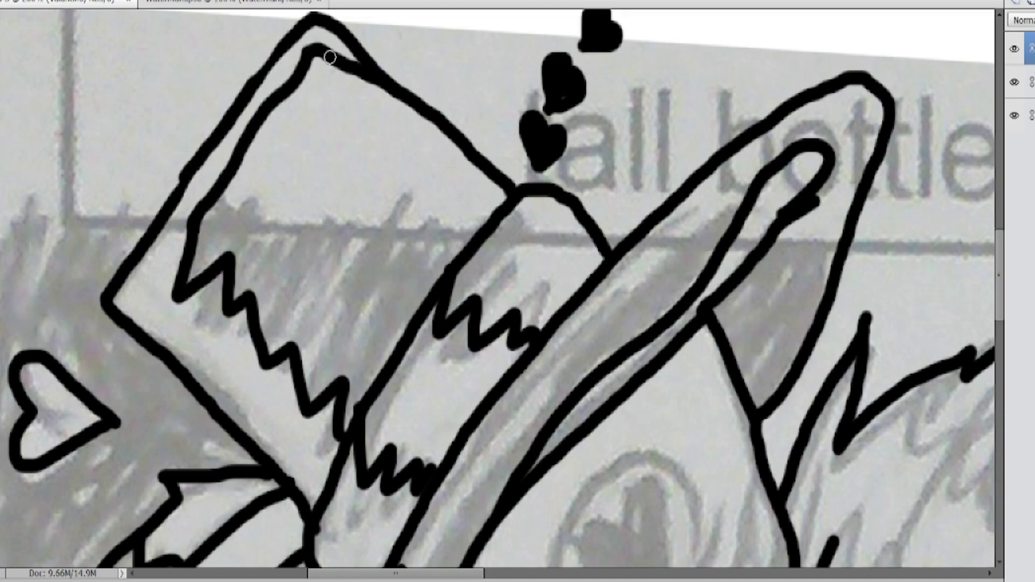
pyautogui.scroll(5, 375, 241)
pyautogui.scroll(4, 144, 180)
pyautogui.moveTo(145, 183); pyautogui.dragTo(141, 396)
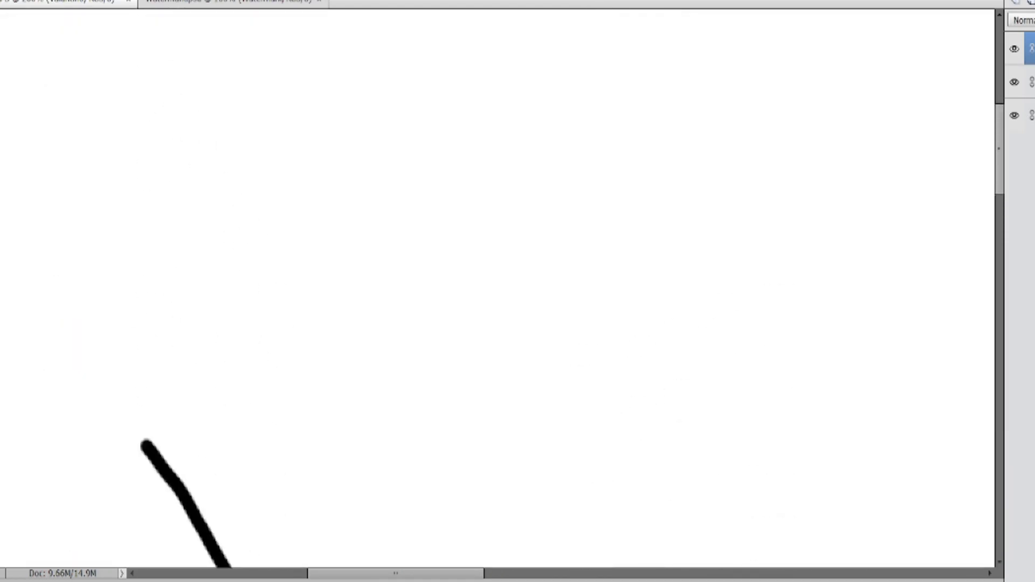
pyautogui.scroll(-5, 479, 294)
pyautogui.moveTo(350, 355)
pyautogui.mouseDown()
pyautogui.moveTo(354, 56)
pyautogui.moveTo(411, 190)
pyautogui.mouseUp()
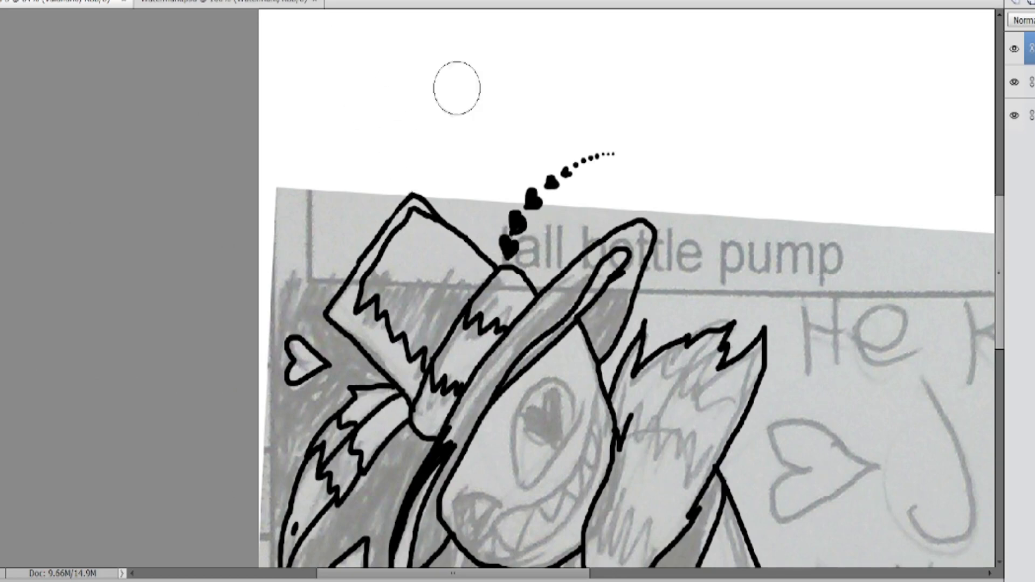
# - Crop the canvas to its full width and about 7.18 in high, cutting off the empty space above the heart trail
pyautogui.scroll(-2, 81, 232)
pyautogui.press('c')
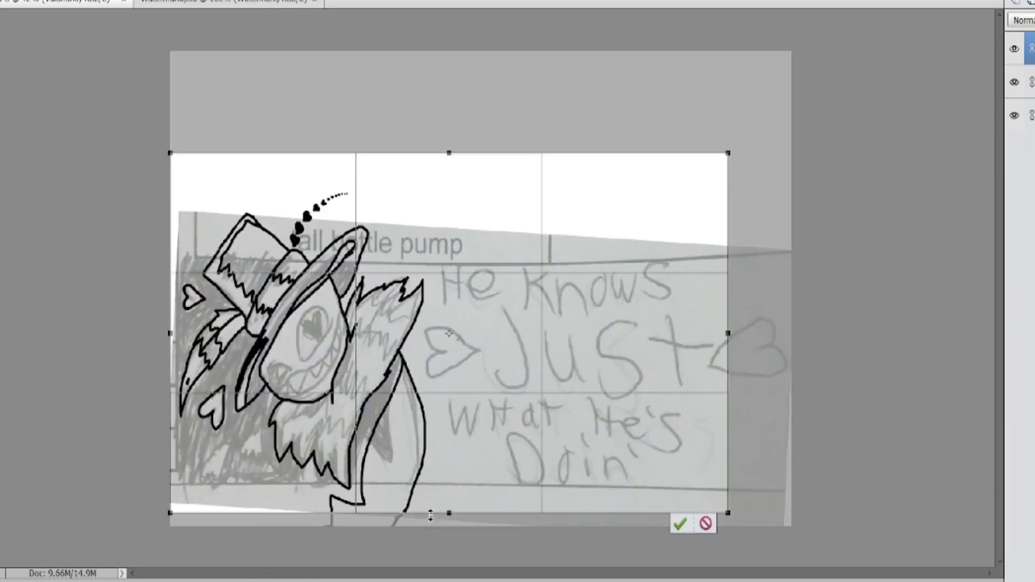
pyautogui.moveTo(446, 514); pyautogui.dragTo(446, 530)
pyautogui.moveTo(730, 345); pyautogui.dragTo(792, 343)
pyautogui.moveTo(478, 155); pyautogui.dragTo(479, 179)
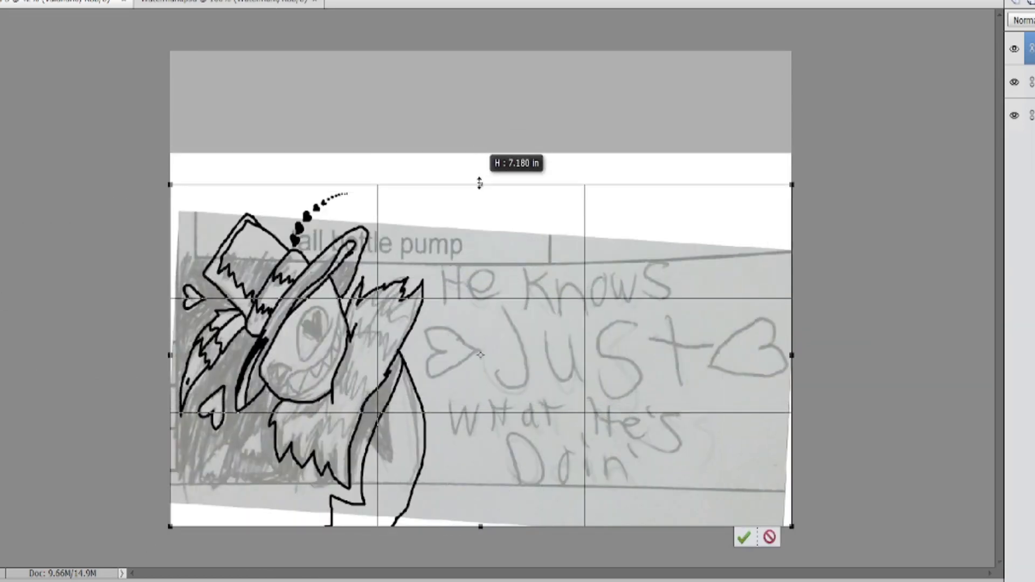
pyautogui.click(744, 537)
# - Thicken the hat brim's upper edge in black up to its tip and add a shading line along the brim's interior
pyautogui.hotkey('ctrl', '+')
pyautogui.click(320, 265)
pyautogui.click(320, 242)
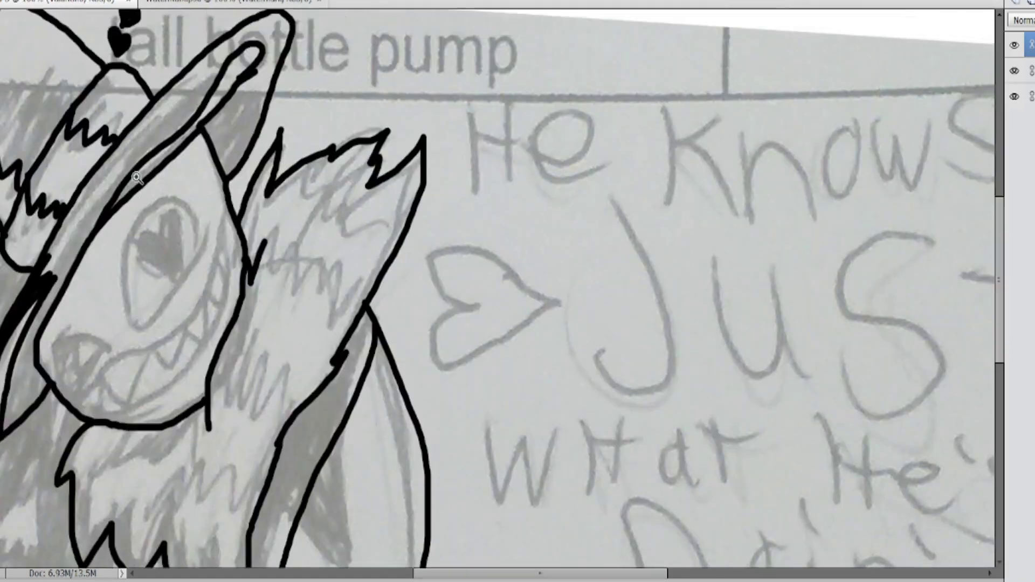
pyautogui.click(197, 114)
pyautogui.moveTo(425, 573); pyautogui.dragTo(374, 574)
pyautogui.scroll(-3, 185, 373)
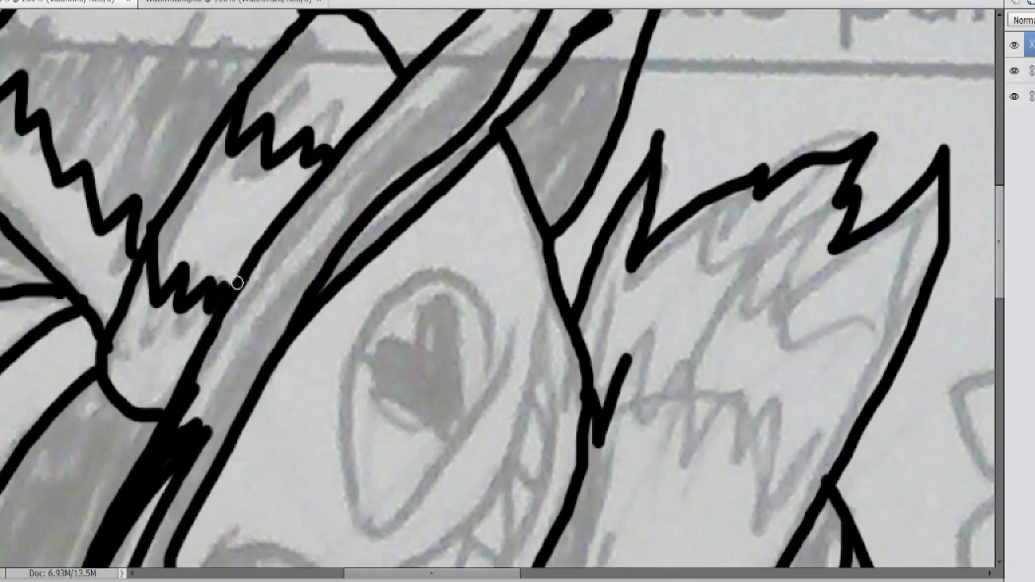
pyautogui.moveTo(195, 425)
pyautogui.mouseDown()
pyautogui.moveTo(293, 278)
pyautogui.moveTo(466, 118)
pyautogui.mouseUp()
pyautogui.scroll(2, 377, 216)
pyautogui.moveTo(240, 388)
pyautogui.mouseDown()
pyautogui.moveTo(289, 296)
pyautogui.moveTo(580, 17)
pyautogui.mouseUp()
pyautogui.scroll(2, 606, 99)
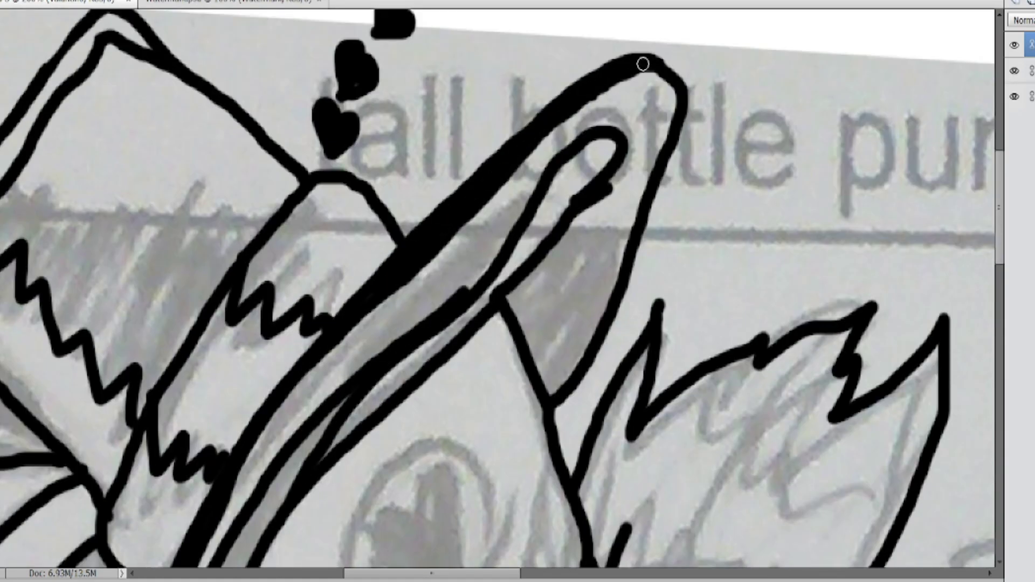
# - Thicken the upper tip of the hat brim in black and fill the brim's inner band down its length
pyautogui.scroll(-5, 539, 216)
pyautogui.scroll(3, 446, 131)
pyautogui.moveTo(341, 293)
pyautogui.mouseDown()
pyautogui.moveTo(395, 229)
pyautogui.moveTo(331, 306)
pyautogui.moveTo(408, 212)
pyautogui.moveTo(512, 120)
pyautogui.mouseUp()
pyautogui.scroll(2, 513, 120)
pyautogui.moveTo(510, 204); pyautogui.dragTo(611, 86)
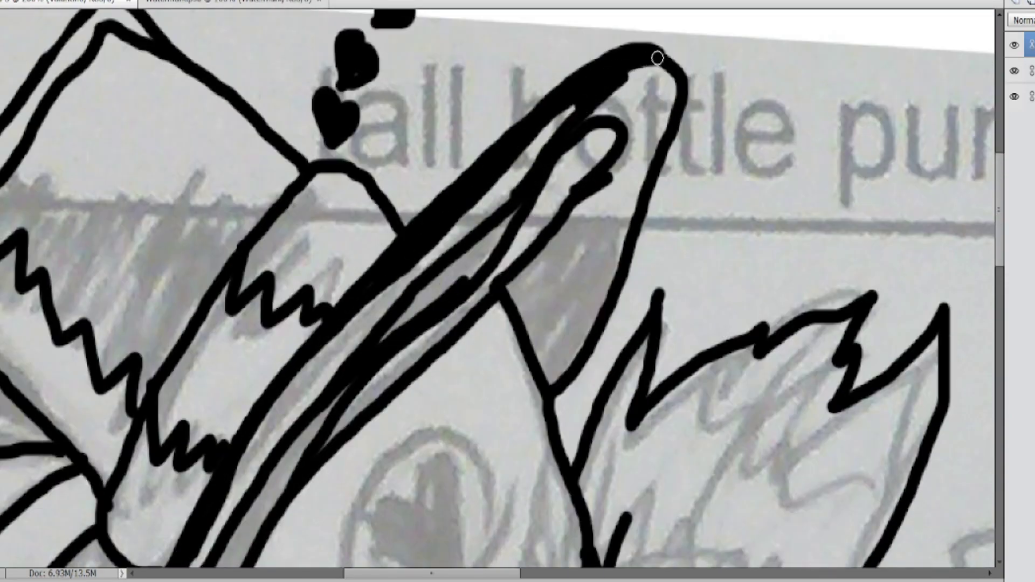
pyautogui.scroll(-6, 376, 349)
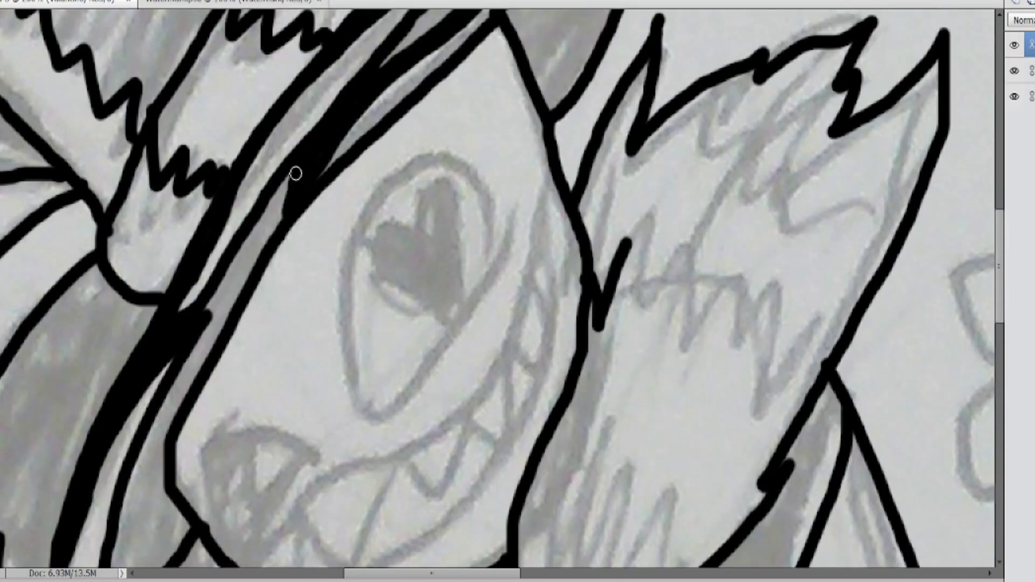
pyautogui.scroll(6, 256, 252)
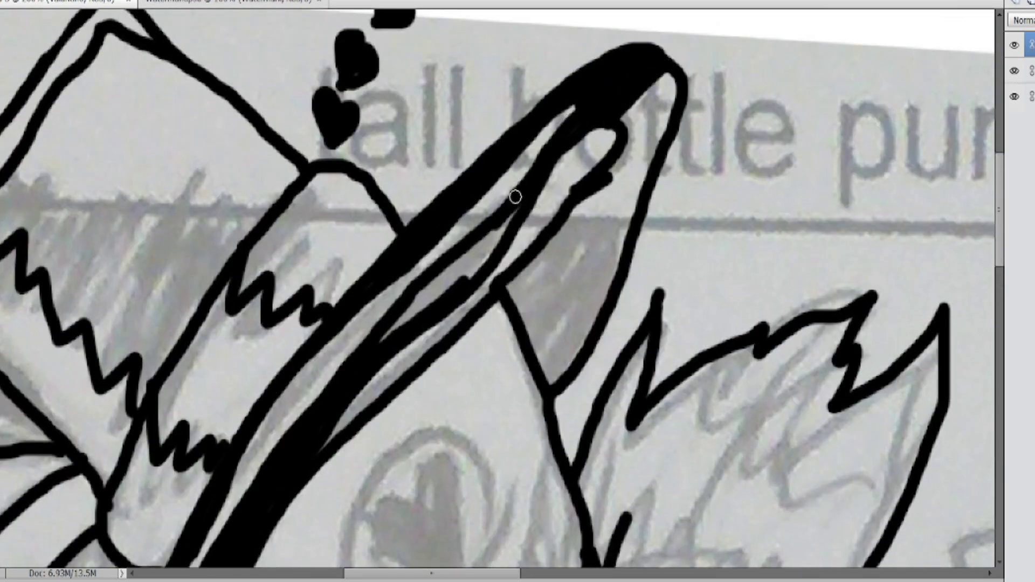
pyautogui.scroll(-6, 210, 231)
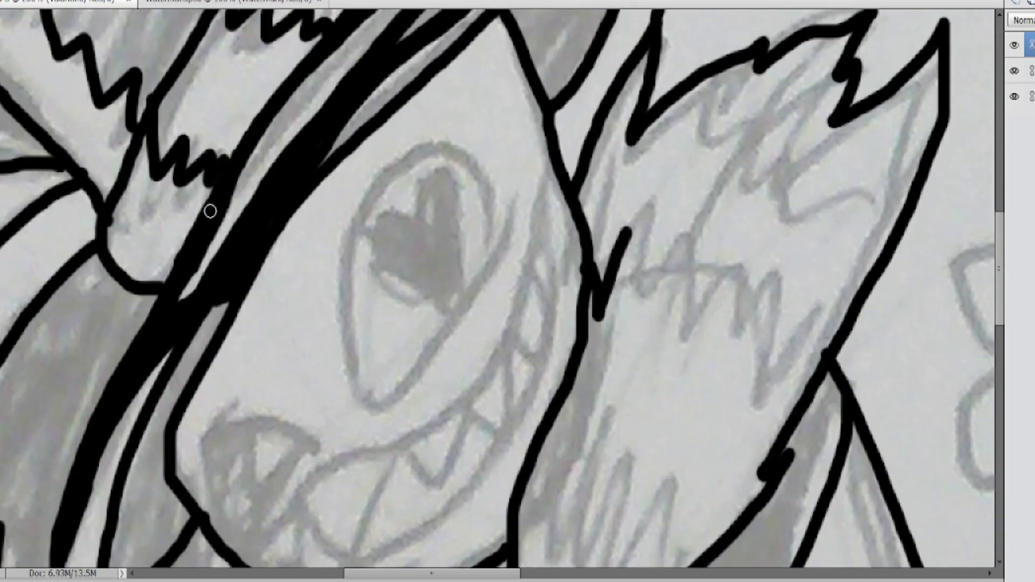
# - Trace the grinning mouth along its upper and lower curves and draw the row of pointed teeth inside it
pyautogui.scroll(-3, 211, 211)
pyautogui.moveTo(355, 291)
pyautogui.mouseDown()
pyautogui.moveTo(451, 254)
pyautogui.moveTo(533, 151)
pyautogui.moveTo(554, 73)
pyautogui.moveTo(558, 186)
pyautogui.moveTo(440, 381)
pyautogui.mouseUp()
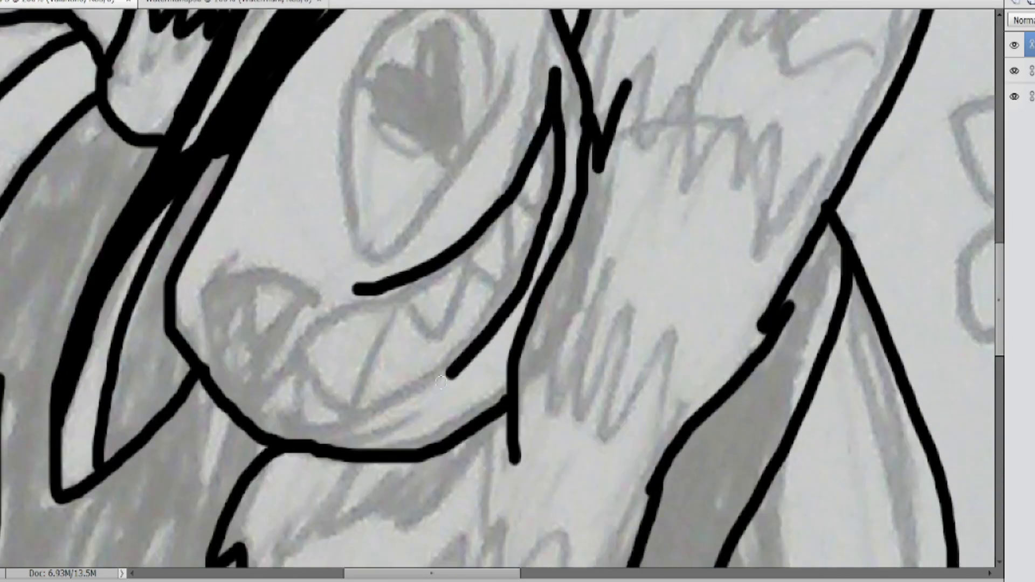
pyautogui.moveTo(347, 292)
pyautogui.mouseDown()
pyautogui.moveTo(249, 418)
pyautogui.moveTo(399, 415)
pyautogui.mouseUp()
pyautogui.moveTo(308, 350)
pyautogui.mouseDown()
pyautogui.moveTo(370, 398)
pyautogui.moveTo(390, 291)
pyautogui.moveTo(451, 360)
pyautogui.mouseUp()
pyautogui.moveTo(511, 291)
pyautogui.mouseDown()
pyautogui.moveTo(514, 206)
pyautogui.moveTo(547, 215)
pyautogui.mouseUp()
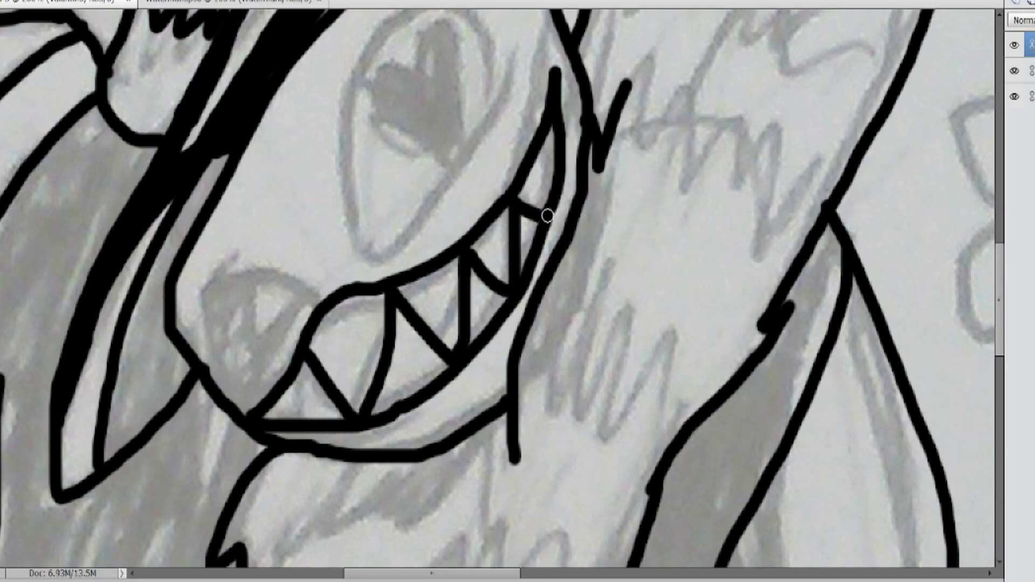
pyautogui.moveTo(307, 362); pyautogui.dragTo(305, 421)
# - Outline the eye with a heart-shaped pupil inside it, and trace the nose with its small highlight
pyautogui.scroll(2, 306, 420)
pyautogui.moveTo(380, 361)
pyautogui.mouseDown()
pyautogui.moveTo(349, 285)
pyautogui.moveTo(389, 112)
pyautogui.moveTo(472, 106)
pyautogui.moveTo(399, 336)
pyautogui.moveTo(489, 221)
pyautogui.moveTo(513, 120)
pyautogui.mouseUp()
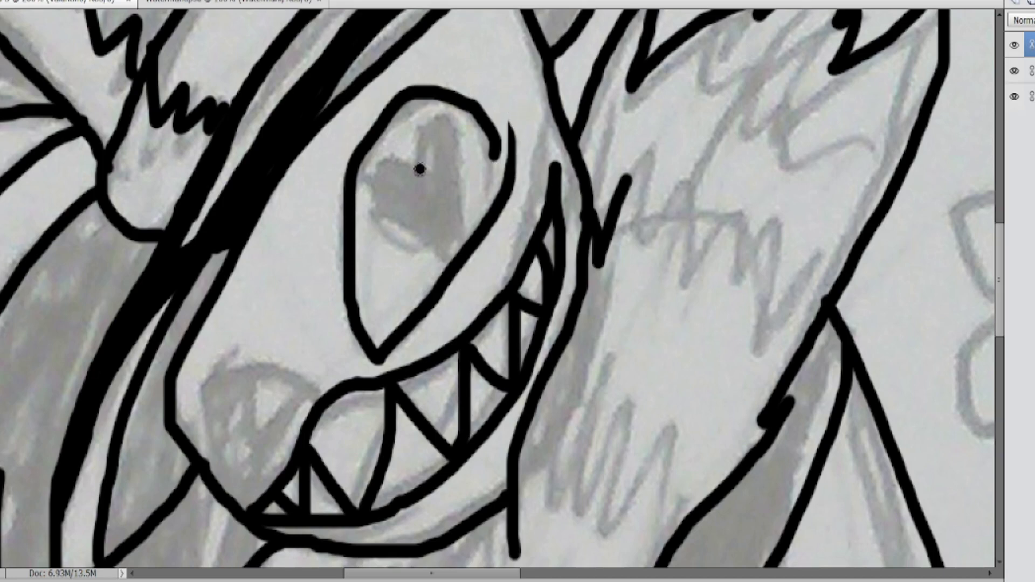
pyautogui.moveTo(411, 163)
pyautogui.mouseDown()
pyautogui.moveTo(374, 206)
pyautogui.moveTo(449, 247)
pyautogui.mouseUp()
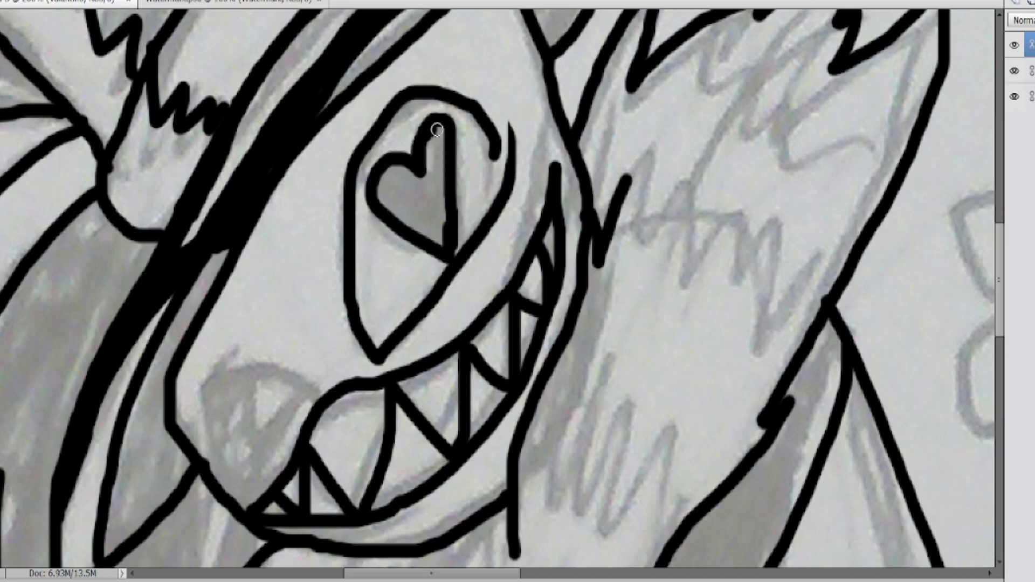
pyautogui.scroll(-2, 323, 317)
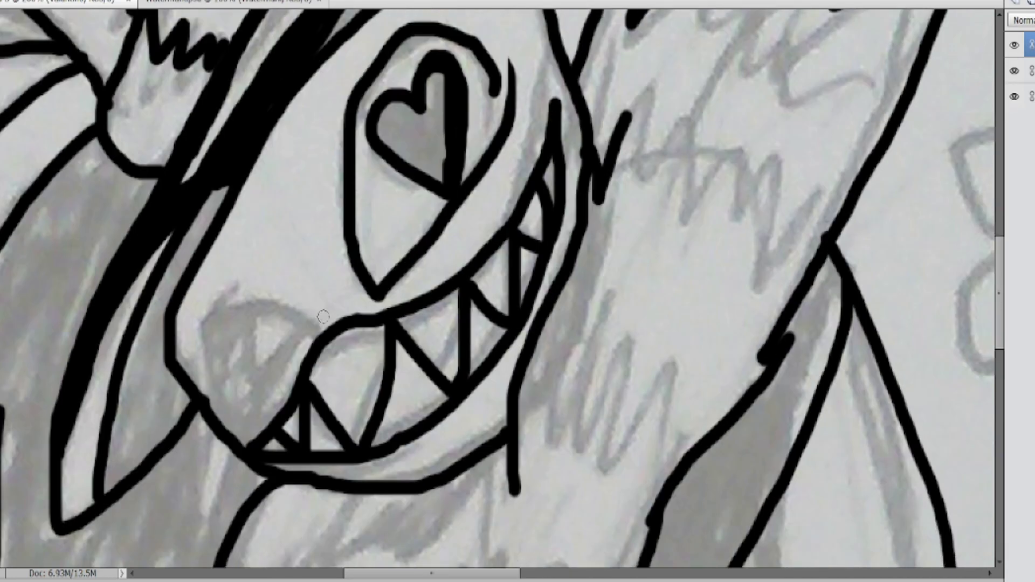
pyautogui.moveTo(204, 382)
pyautogui.mouseDown()
pyautogui.moveTo(240, 438)
pyautogui.moveTo(292, 355)
pyautogui.mouseUp()
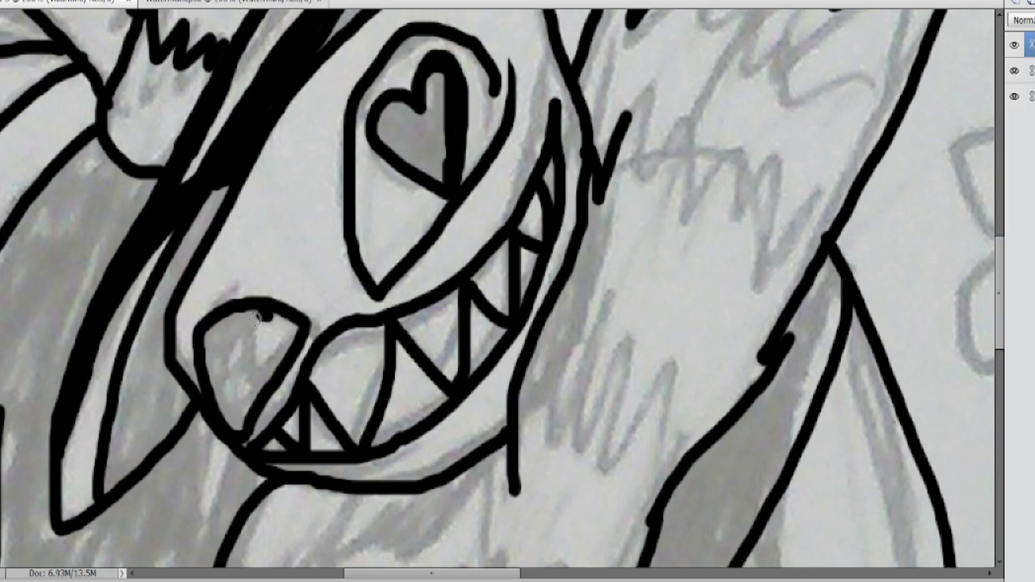
# - Trace the outlines of the hearts floating in the shaded area beside the chest
pyautogui.scroll(-6, 237, 435)
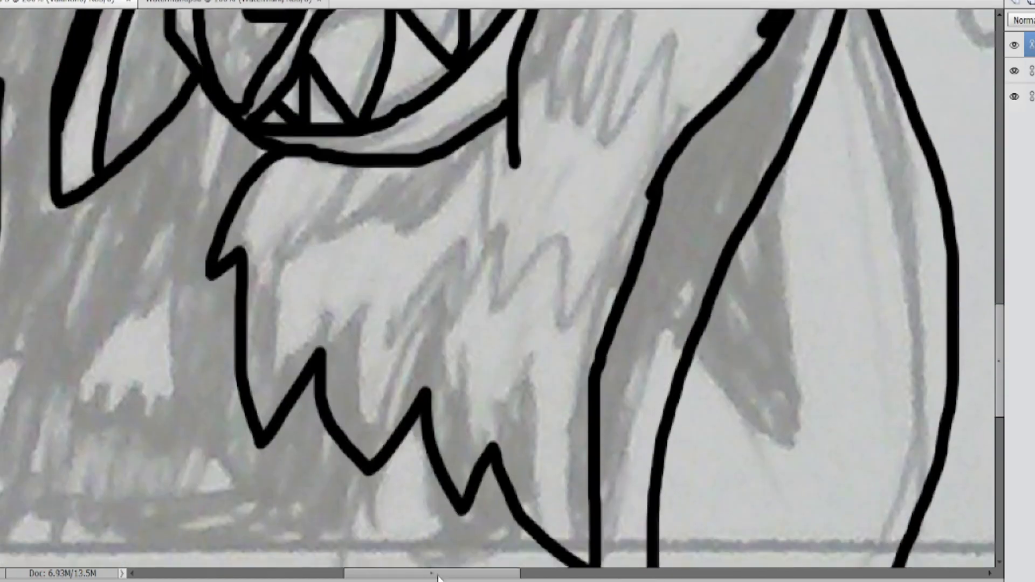
pyautogui.hscroll(-4, 237, 435)
pyautogui.moveTo(418, 216)
pyautogui.mouseDown()
pyautogui.moveTo(400, 369)
pyautogui.moveTo(418, 219)
pyautogui.mouseUp()
pyautogui.moveTo(269, 288)
pyautogui.mouseDown()
pyautogui.moveTo(142, 425)
pyautogui.moveTo(242, 445)
pyautogui.moveTo(270, 289)
pyautogui.mouseUp()
# - Draw the jagged fur edge beneath the jaw and continue it in zigzags across the neck to the body contour
pyautogui.scroll(1, 579, 514)
pyautogui.hscroll(5, 579, 513)
pyautogui.scroll(2, 579, 513)
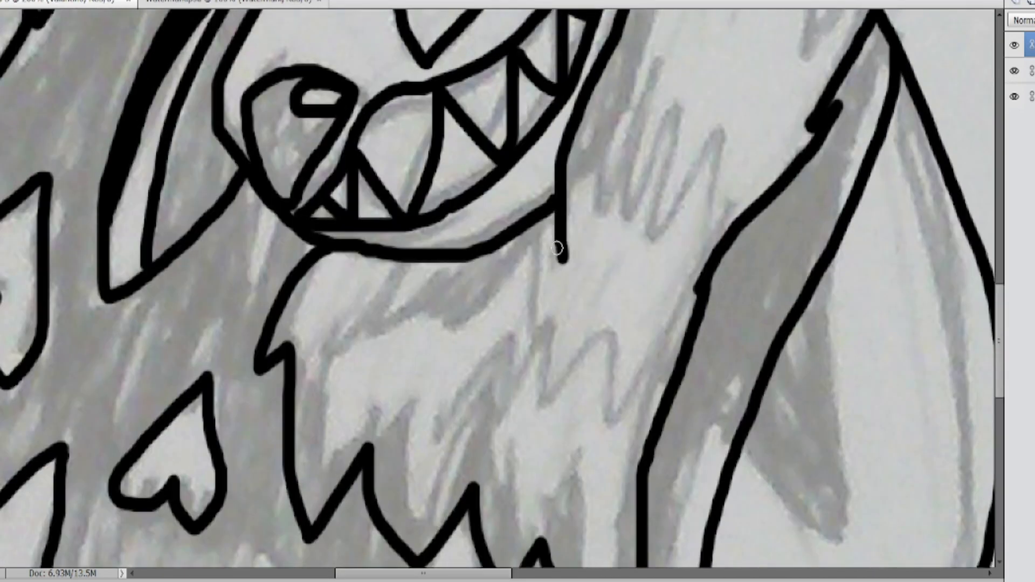
pyautogui.moveTo(560, 257)
pyautogui.mouseDown()
pyautogui.moveTo(508, 323)
pyautogui.moveTo(446, 321)
pyautogui.moveTo(415, 302)
pyautogui.moveTo(387, 259)
pyautogui.mouseUp()
pyautogui.moveTo(524, 306)
pyautogui.mouseDown()
pyautogui.moveTo(541, 381)
pyautogui.moveTo(646, 416)
pyautogui.mouseUp()
# - Draw zigzag fur beside the jaw and across the upper part of the furry shape next to the face
pyautogui.scroll(3, 646, 415)
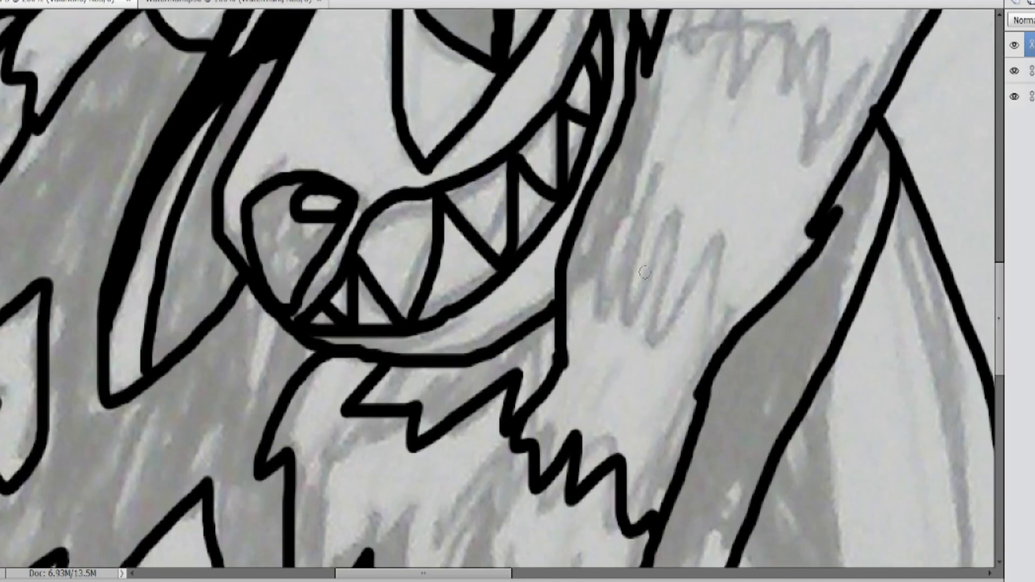
pyautogui.moveTo(625, 129)
pyautogui.mouseDown()
pyautogui.moveTo(658, 255)
pyautogui.moveTo(719, 345)
pyautogui.mouseUp()
pyautogui.scroll(4, 719, 345)
pyautogui.moveTo(638, 161); pyautogui.dragTo(702, 218)
pyautogui.scroll(2, 702, 219)
pyautogui.moveTo(646, 260)
pyautogui.mouseDown()
pyautogui.moveTo(649, 199)
pyautogui.moveTo(663, 190)
pyautogui.moveTo(894, 166)
pyautogui.moveTo(950, 202)
pyautogui.mouseUp()
# - Add a jagged inner fur line from the chest's upper shadow down to its outer contour
pyautogui.scroll(-9, 395, 411)
pyautogui.moveTo(406, 246); pyautogui.dragTo(284, 426)
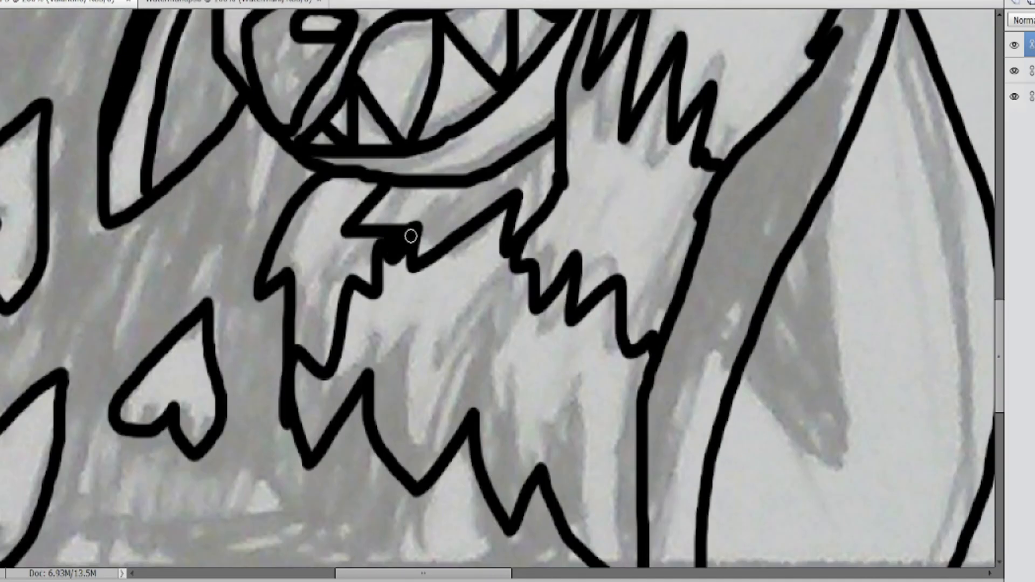
pyautogui.scroll(-4, 411, 236)
pyautogui.scroll(1, 217, 535)
pyautogui.scroll(-3, 218, 535)
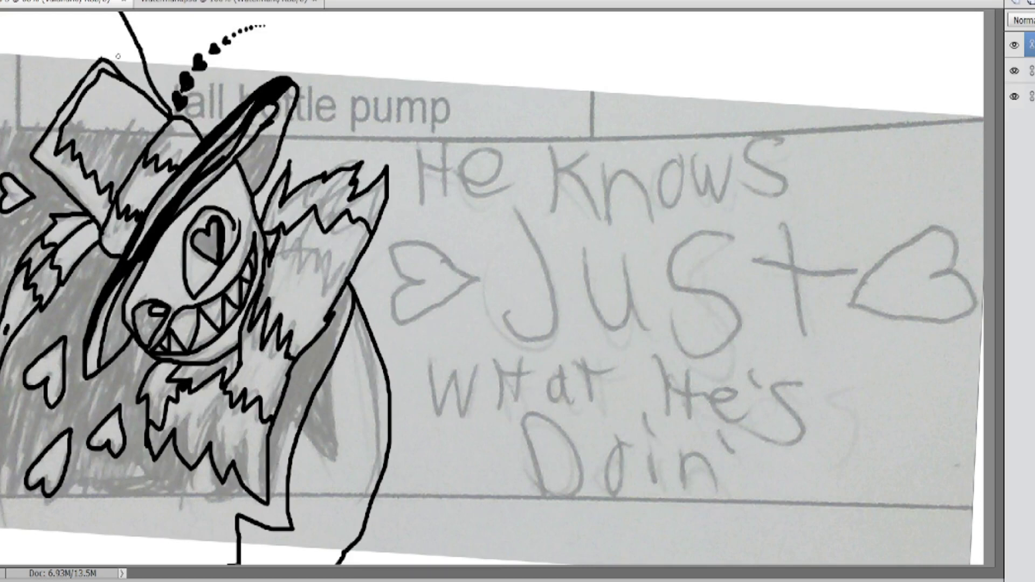
# - Select the background and the enclosed shadow, pupil and nose areas, expand the selection slightly, and fill it with black
pyautogui.click(8, 58)
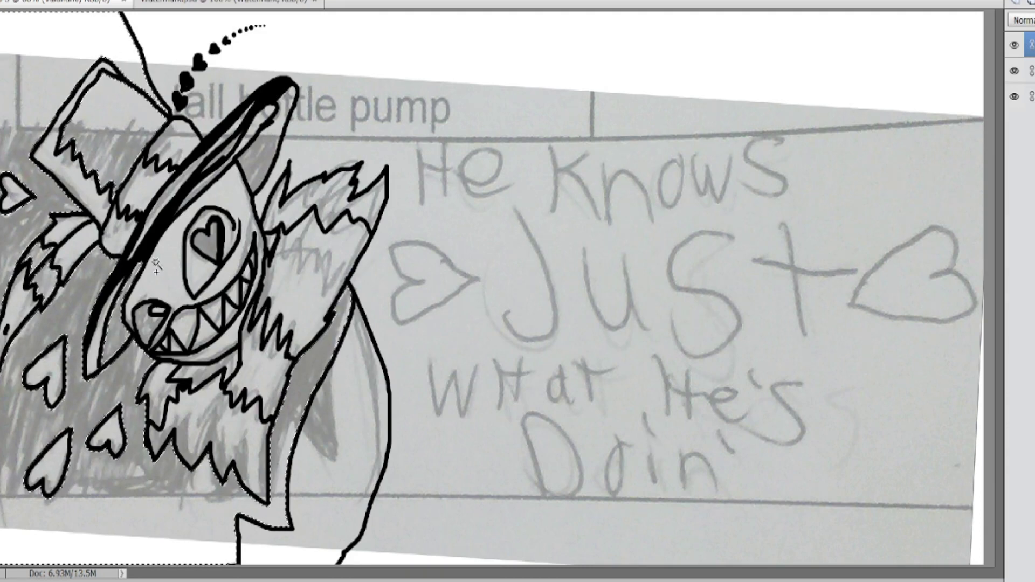
pyautogui.scroll(1, 183, 308)
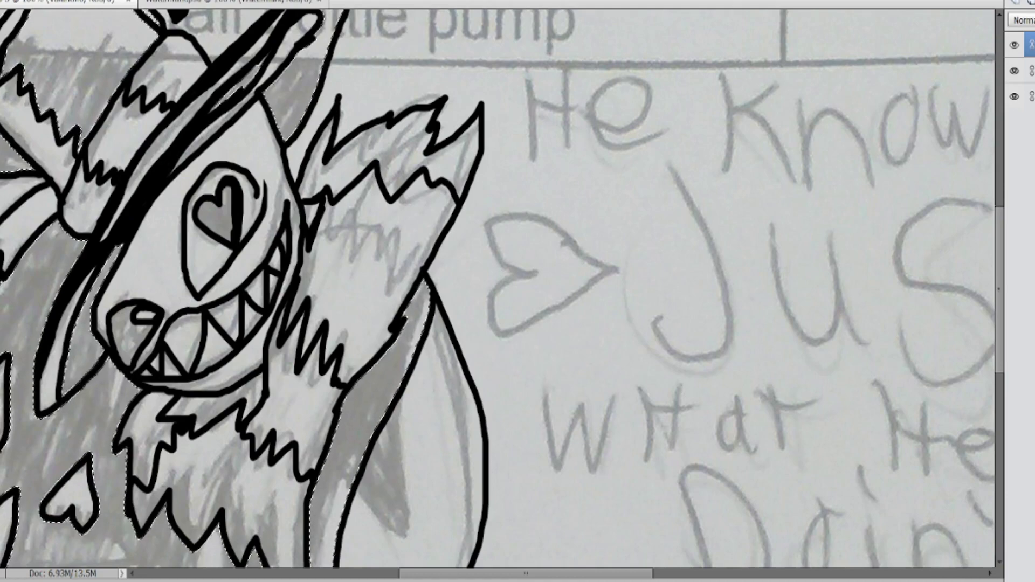
pyautogui.hscroll(-5, 350, 347)
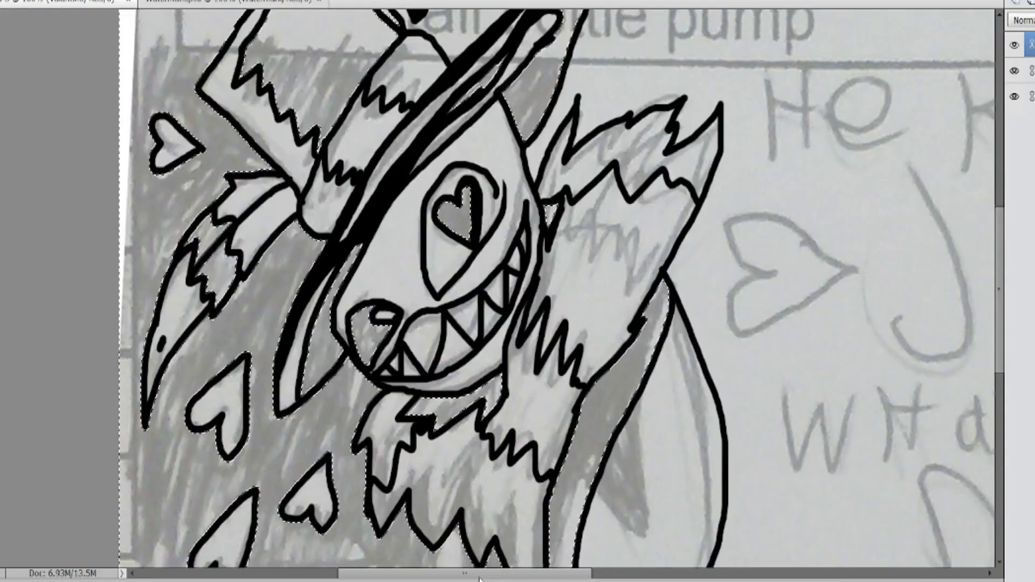
pyautogui.scroll(-2, 372, 327)
pyautogui.click(129, 1)
pyautogui.moveTo(133, 93)
pyautogui.click(251, 120)
pyautogui.click(646, 204)
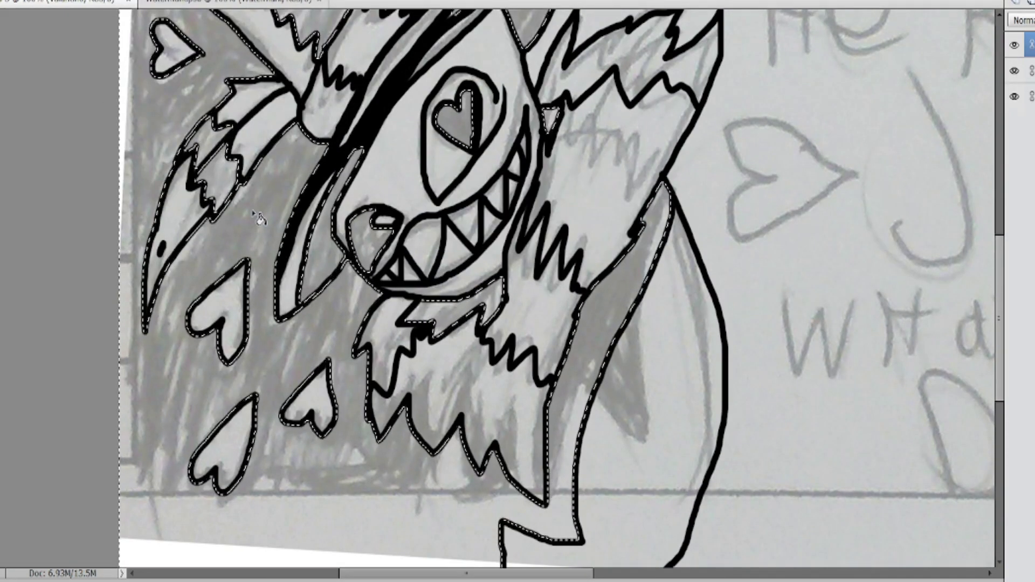
pyautogui.hotkey('alt', 'BackSpace')
pyautogui.hotkey('ctrl', 'd')
# - Examine the black-filled hat, face and chest fur close up for gaps between the fill and the outlines
pyautogui.scroll(2, 181, 376)
pyautogui.scroll(2, 183, 322)
pyautogui.press('b')
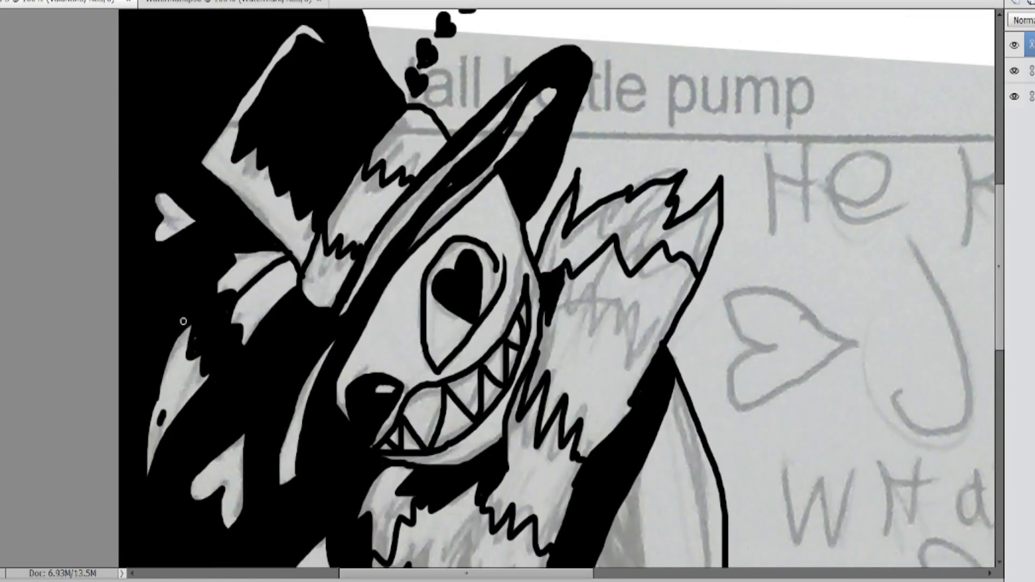
pyautogui.scroll(2, 223, 208)
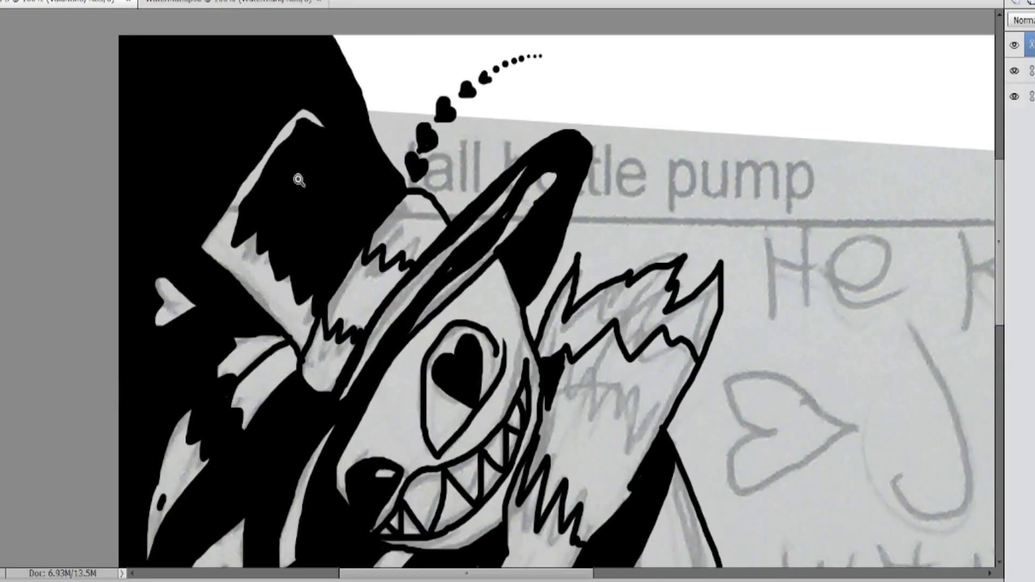
pyautogui.click(453, 236)
pyautogui.scroll(-12, 441, 309)
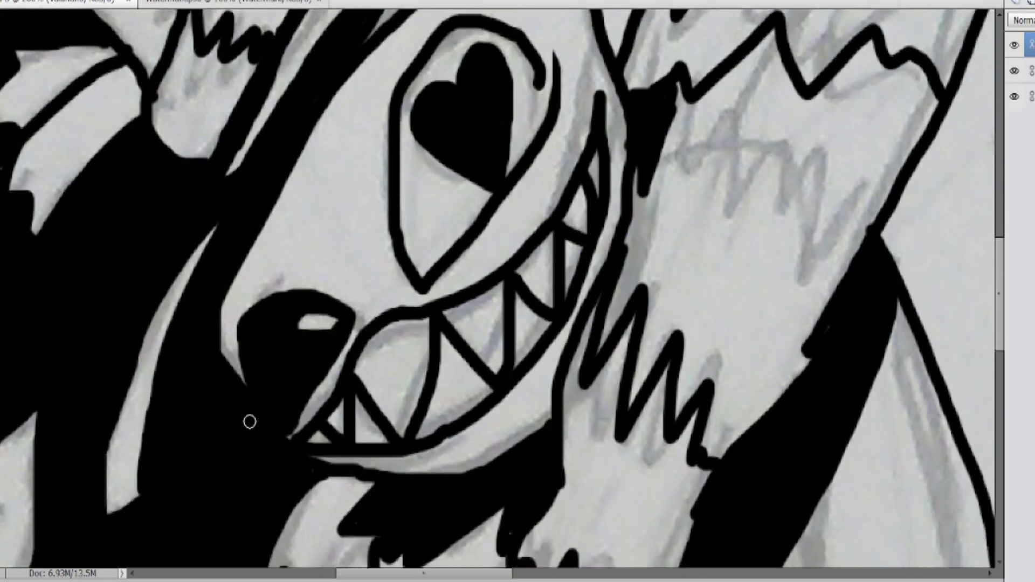
pyautogui.scroll(2, 874, 275)
pyautogui.scroll(-4, 811, 337)
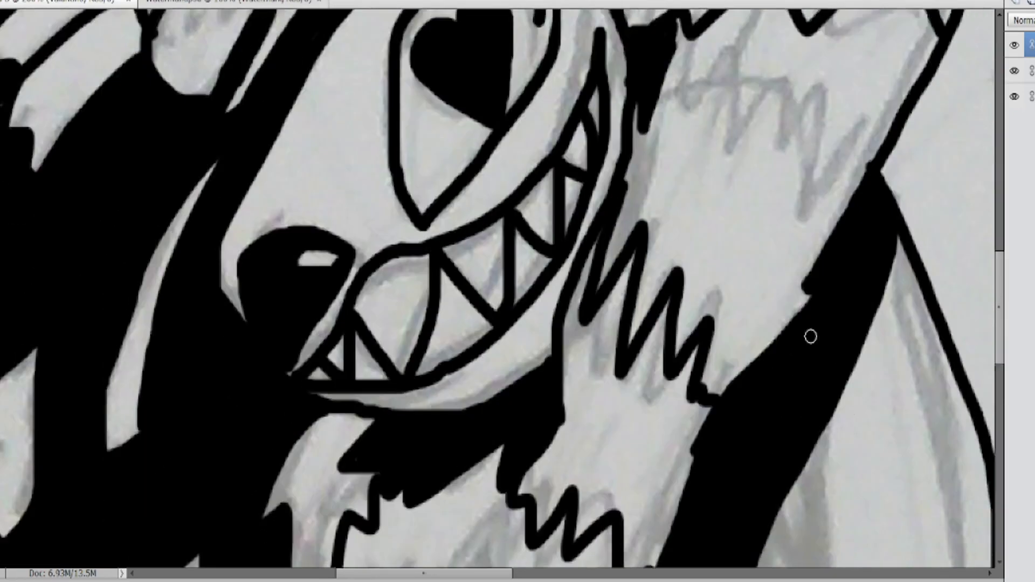
pyautogui.scroll(-2, 709, 487)
pyautogui.scroll(12, 76, 275)
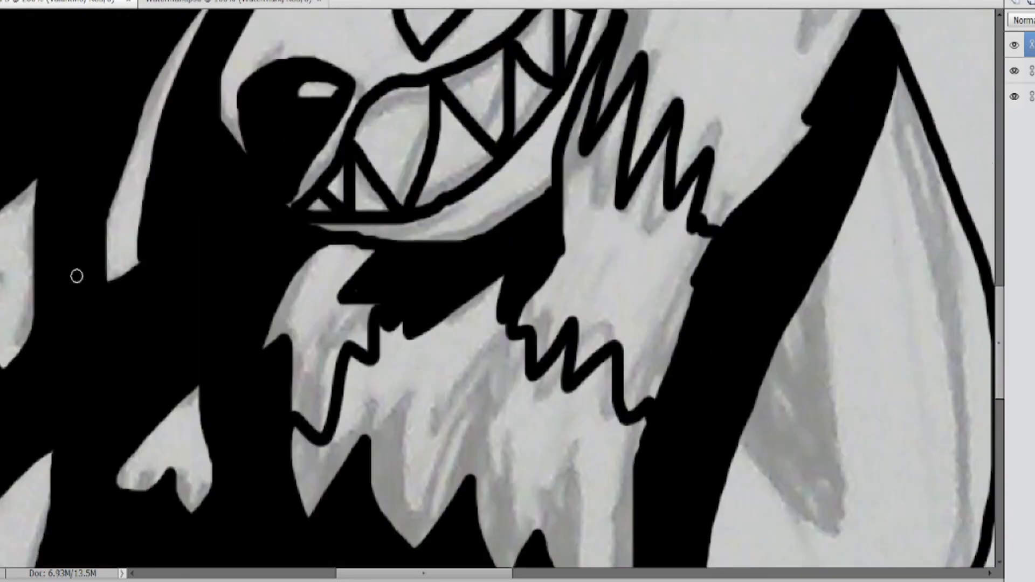
# - Delete the pencil sketch layer so only the inked artwork and the white background layer are kept
pyautogui.hotkey('ctrl', '-')
pyautogui.hotkey('ctrl', '-')
pyautogui.hotkey('ctrl', '-')
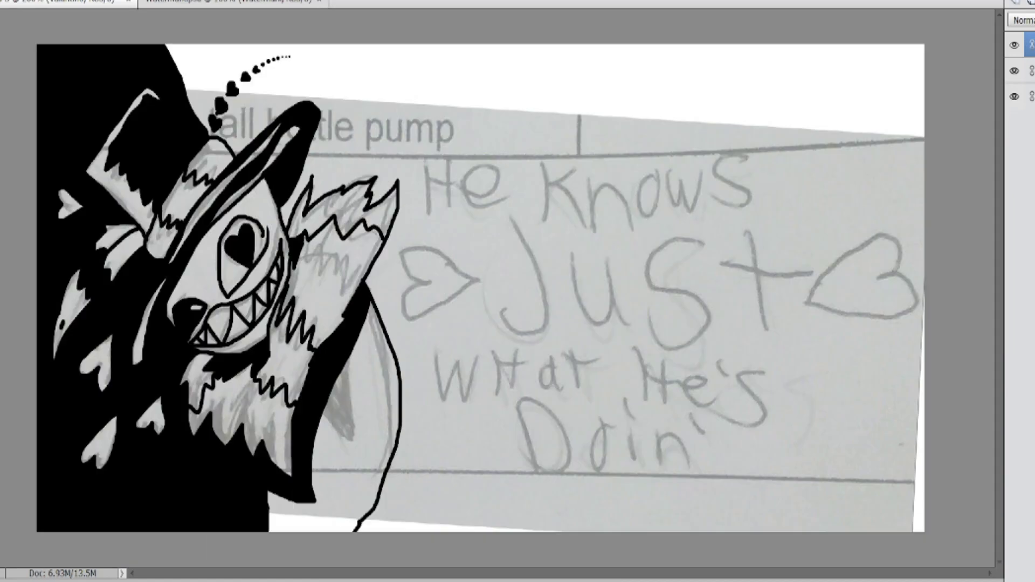
pyautogui.click(1030, 71)
pyautogui.press('Delete')
pyautogui.click(519, 232)
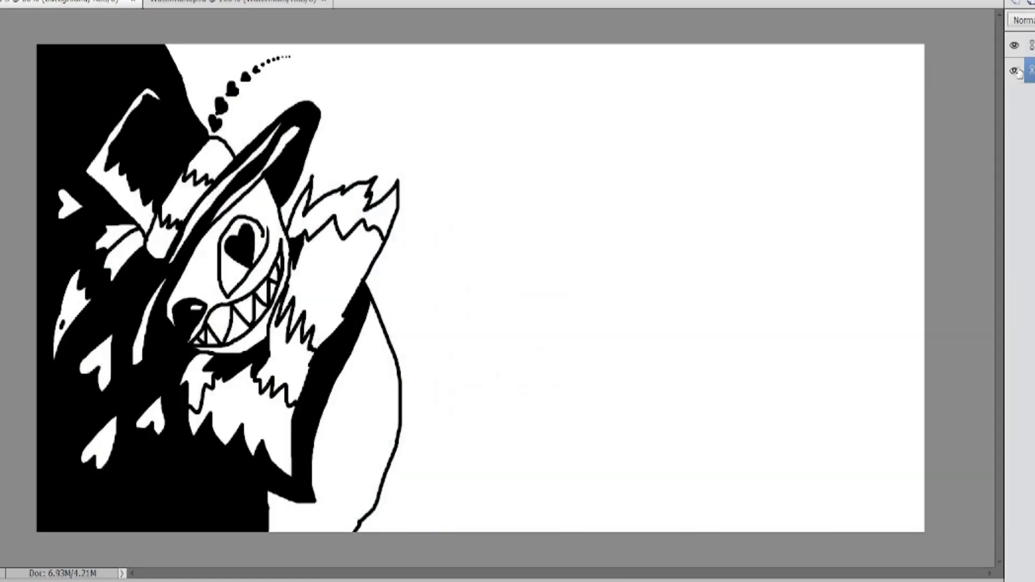
# - Load the inked artwork's pixels as a selection and recolor them red (#ff0000)
pyautogui.keyDown('ctrl'); pyautogui.click(1034, 45); pyautogui.keyUp('ctrl')
pyautogui.click(382, 284)
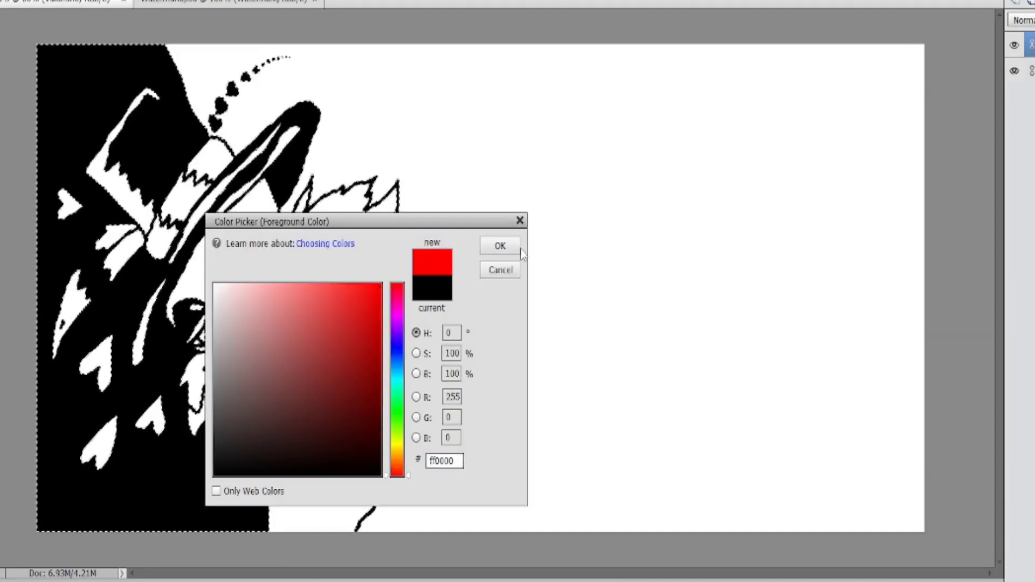
pyautogui.click(517, 248)
pyautogui.hotkey('alt', 'BackSpace')
pyautogui.hotkey('ctrl', 'd')
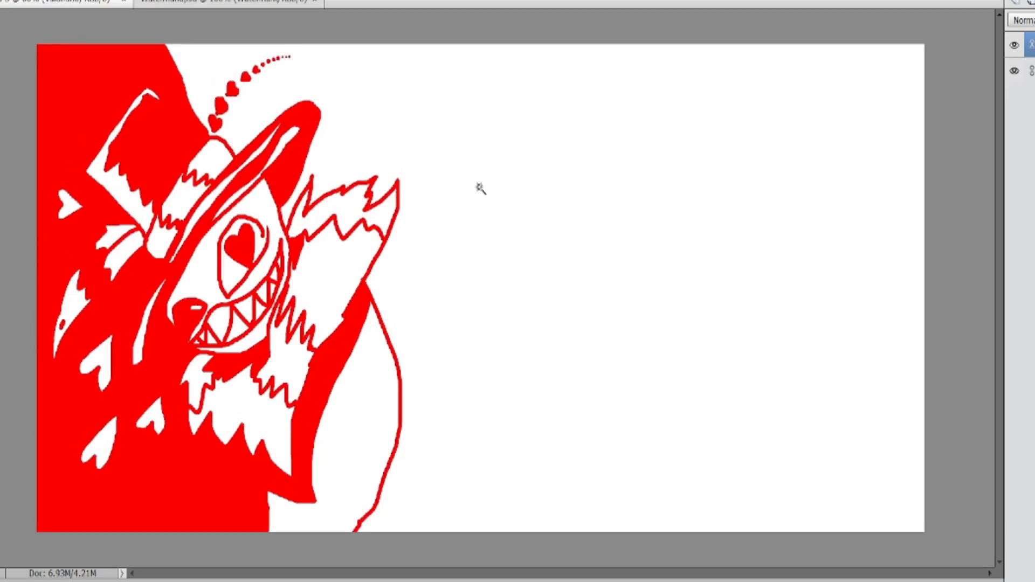
# - Add the text "HE KNOWS / JUST / WHAT HE'S DOIN'" on three centered lines beside the character in a slanted, brush-style font
pyautogui.click(173, 1)
pyautogui.scroll(-4, 210, 473)
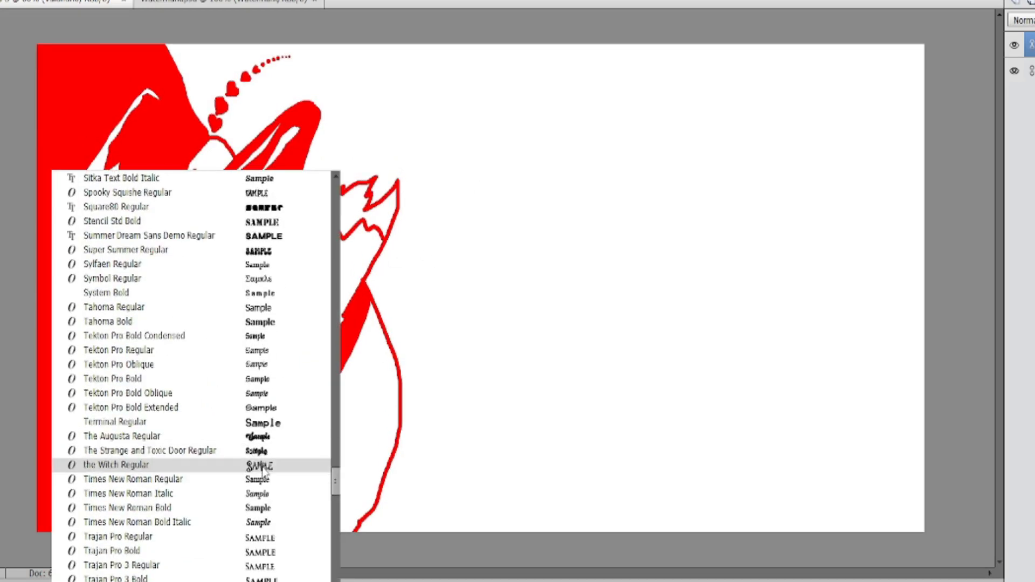
pyautogui.scroll(-4, 264, 472)
pyautogui.click(243, 526)
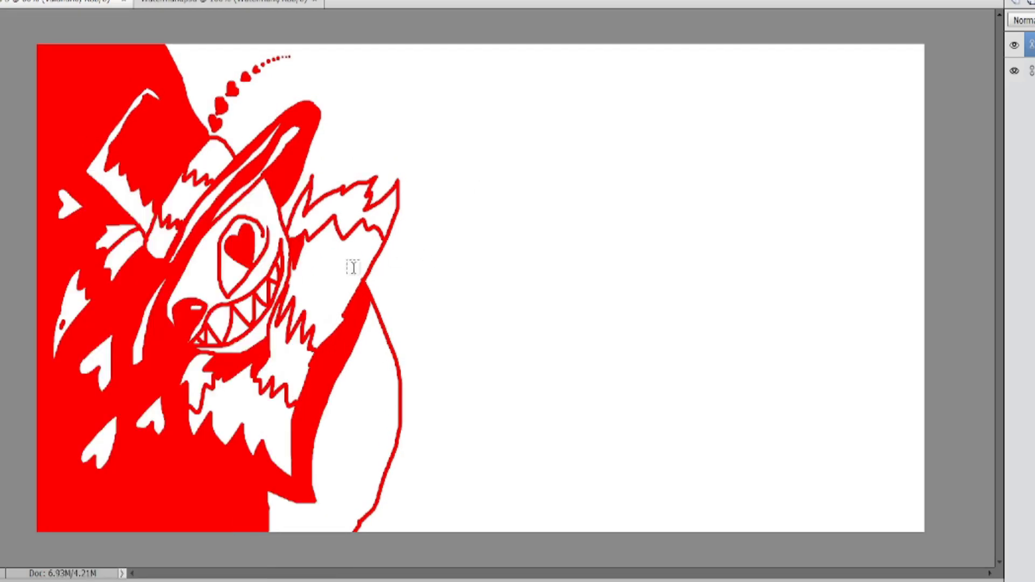
pyautogui.click(624, 247)
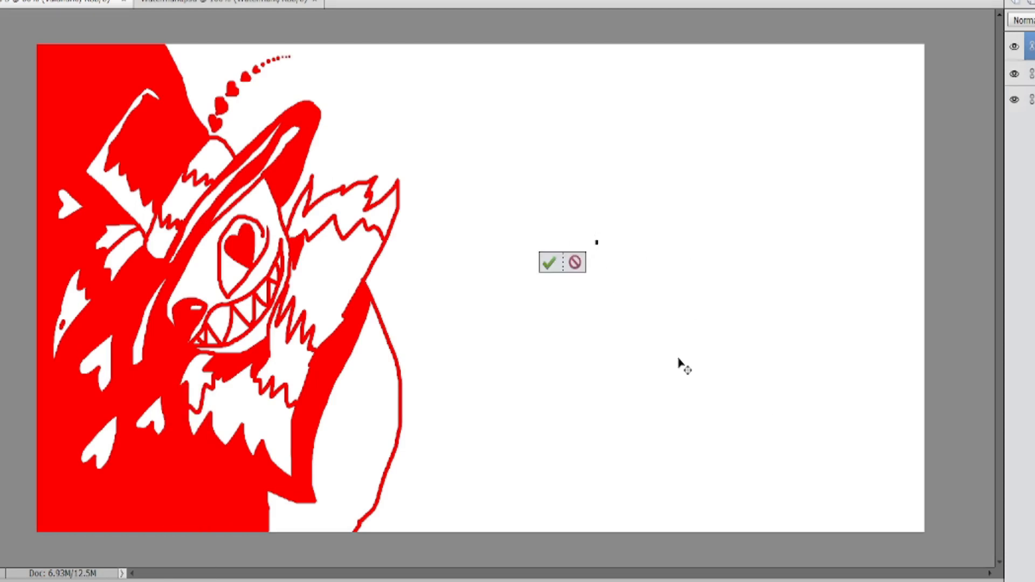
pyautogui.write('HE KNOWS')
pyautogui.press('Return')
pyautogui.write('JUST')
pyautogui.press('Return')
pyautogui.write("WHAT HE'S DOING")
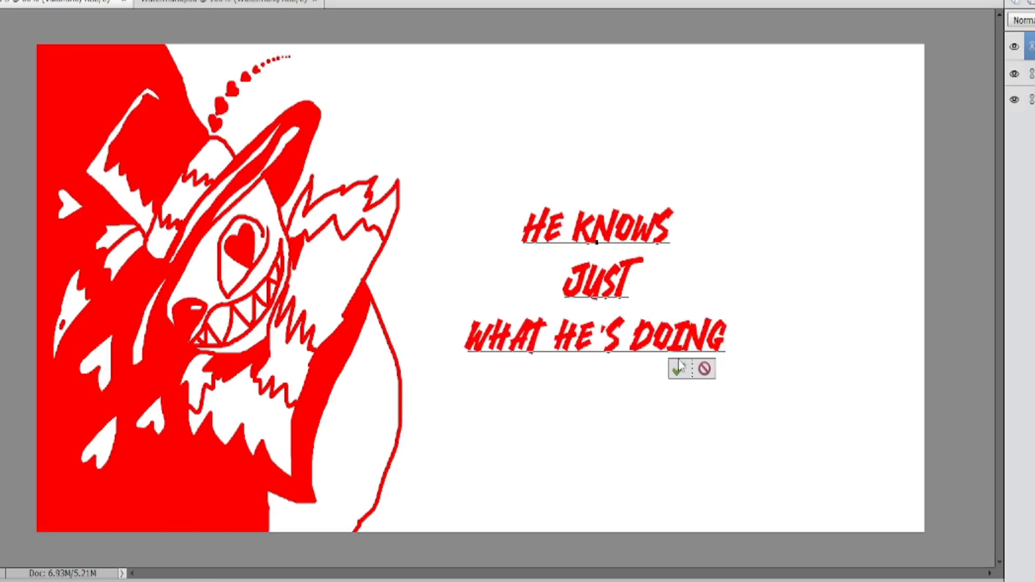
pyautogui.press('BackSpace')
pyautogui.write("'S DOIN")
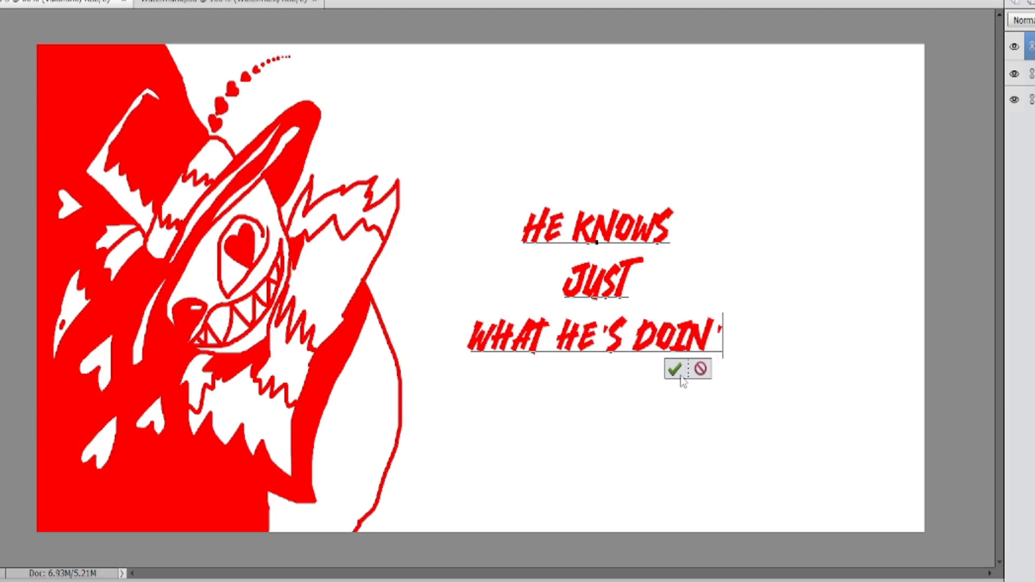
pyautogui.click(681, 376)
# - Scale and stretch the text block to fill the empty white area beside the character
pyautogui.moveTo(723, 206); pyautogui.dragTo(894, 100)
pyautogui.moveTo(470, 360); pyautogui.dragTo(421, 388)
pyautogui.moveTo(484, 341); pyautogui.dragTo(483, 440)
pyautogui.moveTo(663, 196); pyautogui.dragTo(660, 52)
pyautogui.moveTo(893, 266); pyautogui.dragTo(904, 267)
pyautogui.moveTo(662, 485); pyautogui.dragTo(658, 516)
pyautogui.moveTo(417, 284); pyautogui.dragTo(412, 284)
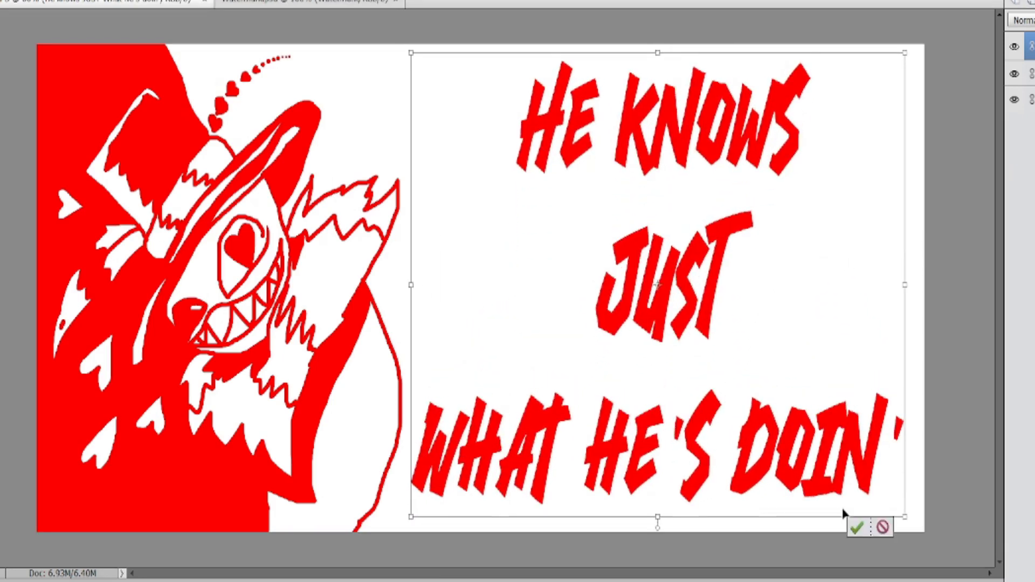
pyautogui.click(858, 527)
# - Select the word "JUST", enlarge it to fill the gap between the other two text lines, and deselect it
pyautogui.press('m')
pyautogui.moveTo(588, 209); pyautogui.dragTo(777, 349)
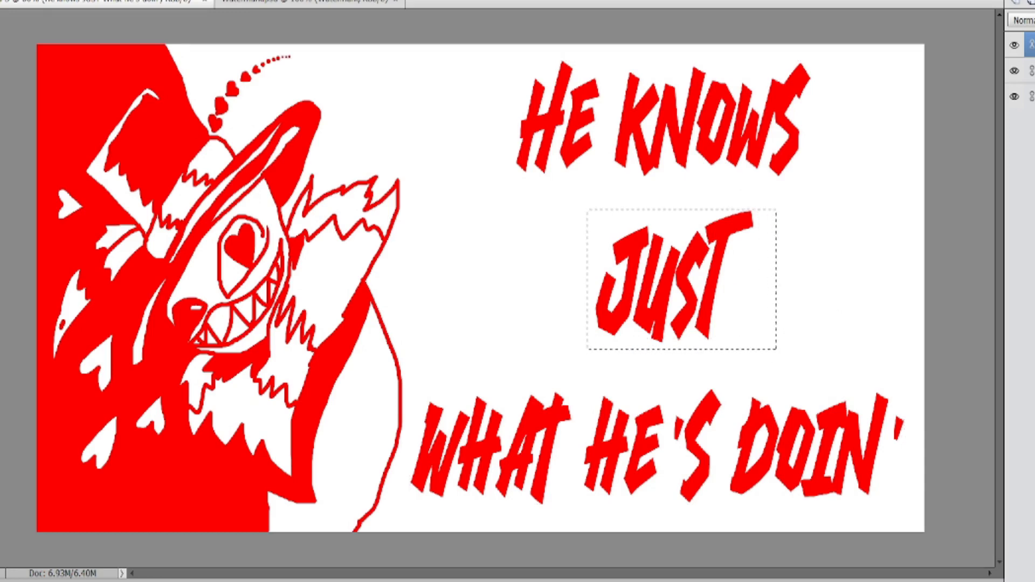
pyautogui.press('v')
pyautogui.moveTo(588, 280); pyautogui.dragTo(503, 282)
pyautogui.moveTo(776, 280); pyautogui.dragTo(851, 280)
pyautogui.moveTo(676, 209); pyautogui.dragTo(676, 190)
pyautogui.moveTo(676, 350); pyautogui.dragTo(679, 390)
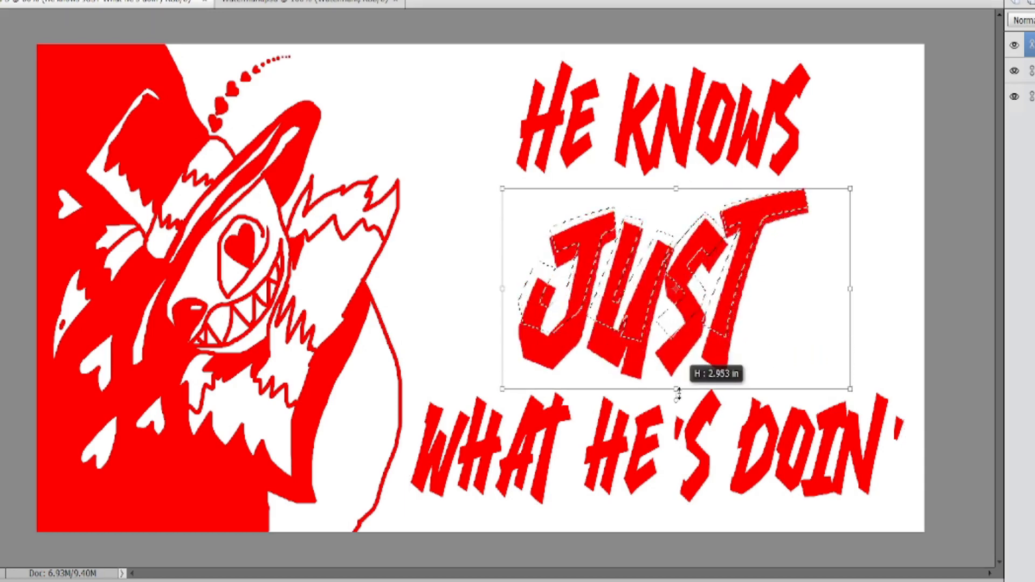
pyautogui.click(802, 402)
pyautogui.press('m')
pyautogui.rightClick(573, 238)
pyautogui.click(599, 344)
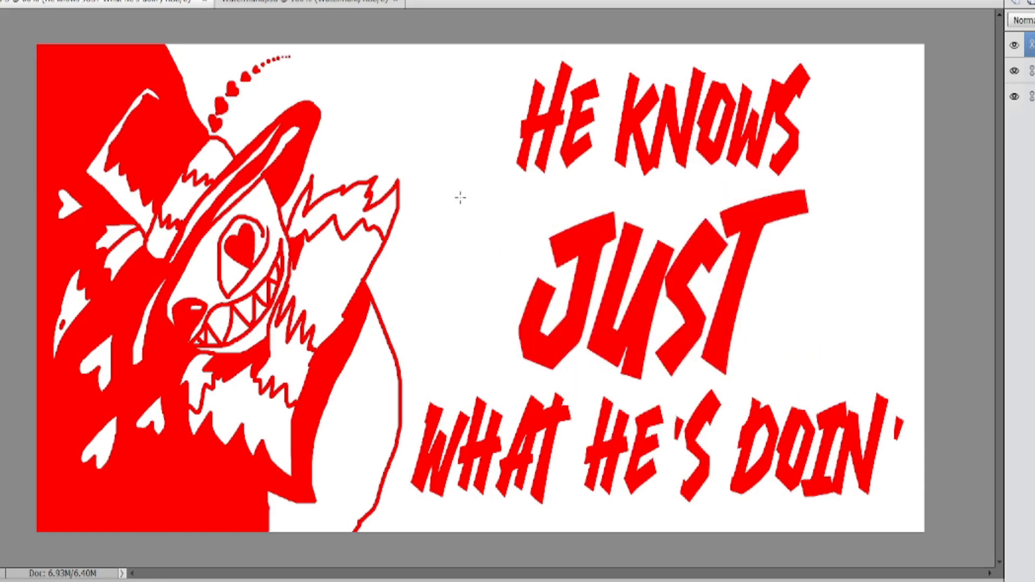
# - Draw a red heart beside the "J" of "JUST" and rotate it so its tip points toward the word
pyautogui.moveTo(425, 198); pyautogui.dragTo(537, 293)
pyautogui.press('v')
pyautogui.moveTo(573, 196); pyautogui.dragTo(436, 152)
pyautogui.moveTo(490, 251); pyautogui.dragTo(462, 287)
pyautogui.moveTo(511, 214); pyautogui.dragTo(508, 212)
pyautogui.click(446, 361)
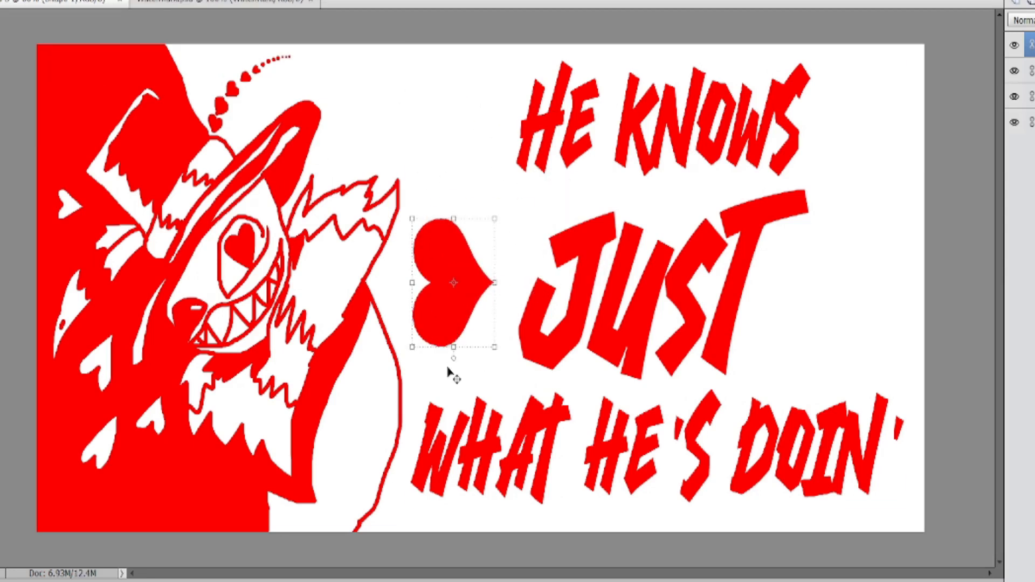
# - Duplicate the heart, flip the copy horizontally, and place it on the opposite side of "JUST" beside the "T"
pyautogui.hotkey('ctrl', 'j')
pyautogui.hotkey('ctrl', 't')
pyautogui.rightClick(444, 329)
pyautogui.click(474, 507)
pyautogui.moveTo(448, 297); pyautogui.dragTo(850, 302)
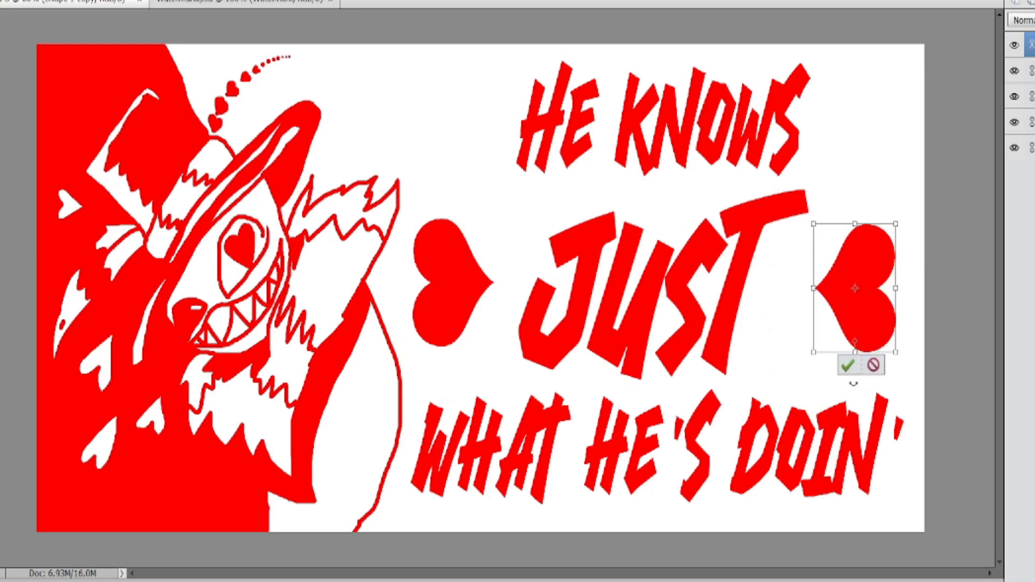
pyautogui.click(848, 368)
# - Target the background layer with a slightly darker red foreground color and a 24-pixel brush from the Wet Media Brushes
pyautogui.click(1030, 148)
pyautogui.click(2, 387)
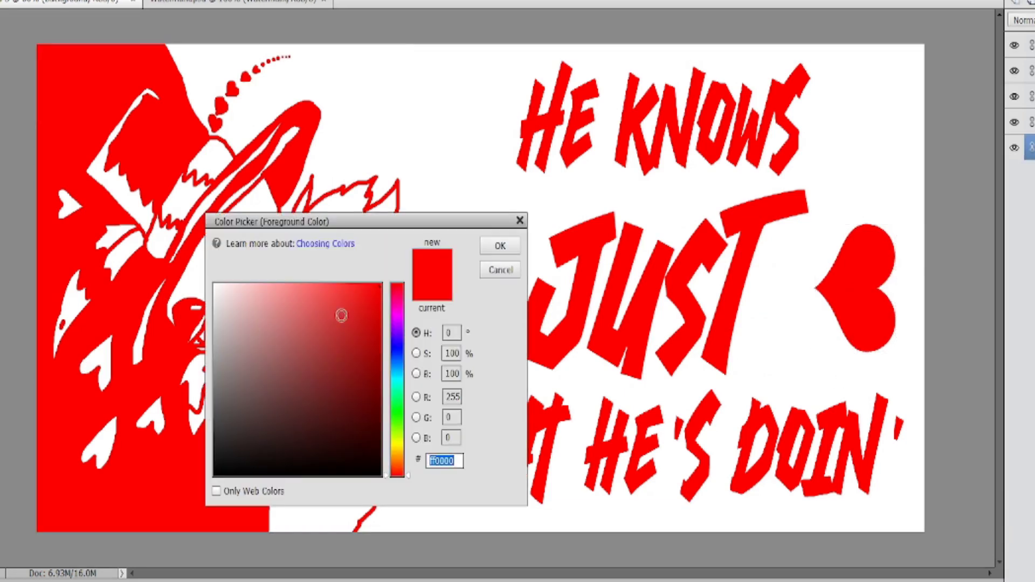
pyautogui.click(380, 311)
pyautogui.click(380, 293)
pyautogui.click(500, 246)
pyautogui.click(188, 581)
pyautogui.click(191, 442)
pyautogui.click(179, 480)
pyautogui.scroll(-5, 157, 522)
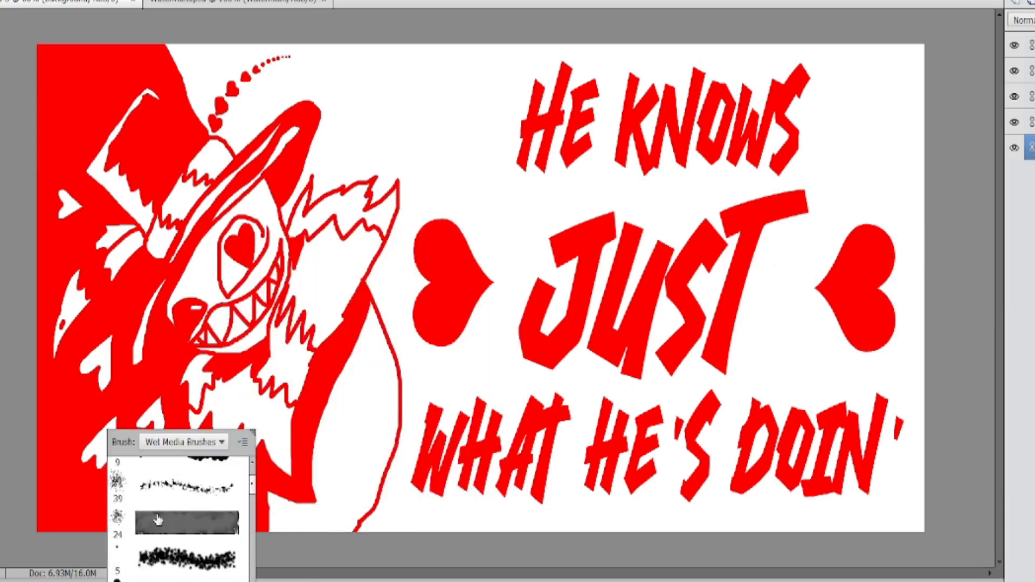
pyautogui.click(157, 521)
# - Try red splatters on the background layer, then paint pale pink (#ffe3ff) splatters over them
pyautogui.moveTo(281, 36)
pyautogui.mouseDown()
pyautogui.moveTo(185, 97)
pyautogui.moveTo(317, 169)
pyautogui.moveTo(277, 293)
pyautogui.moveTo(288, 361)
pyautogui.moveTo(379, 308)
pyautogui.mouseUp()
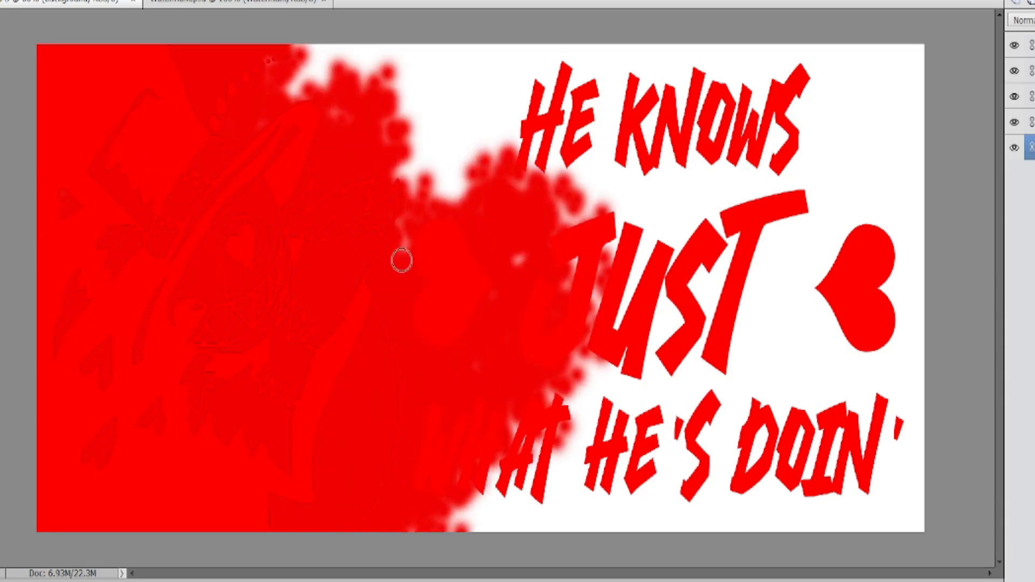
pyautogui.moveTo(402, 261); pyautogui.dragTo(780, 352)
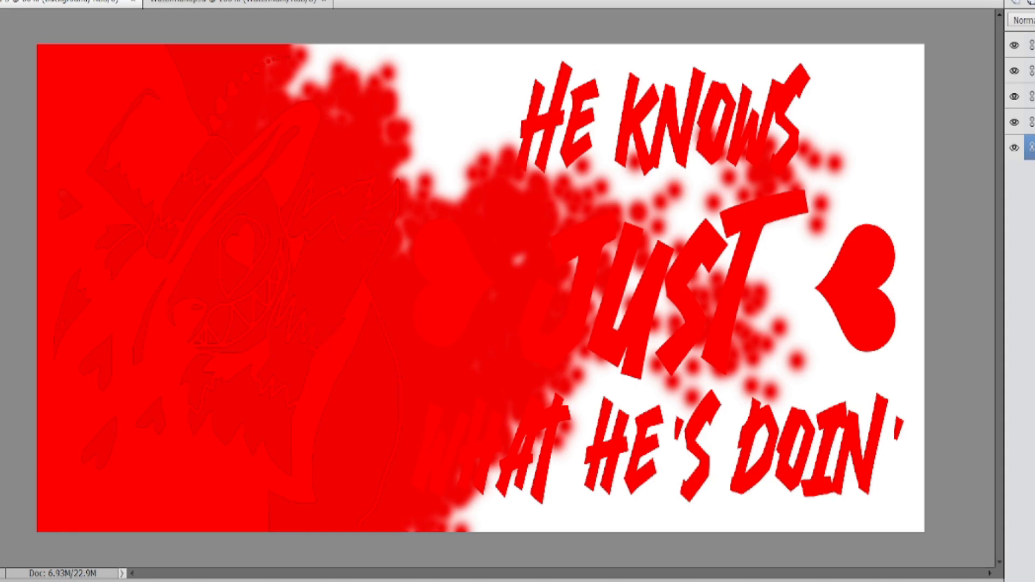
pyautogui.click(398, 312)
pyautogui.click(397, 322)
pyautogui.click(231, 286)
pyautogui.click(399, 317)
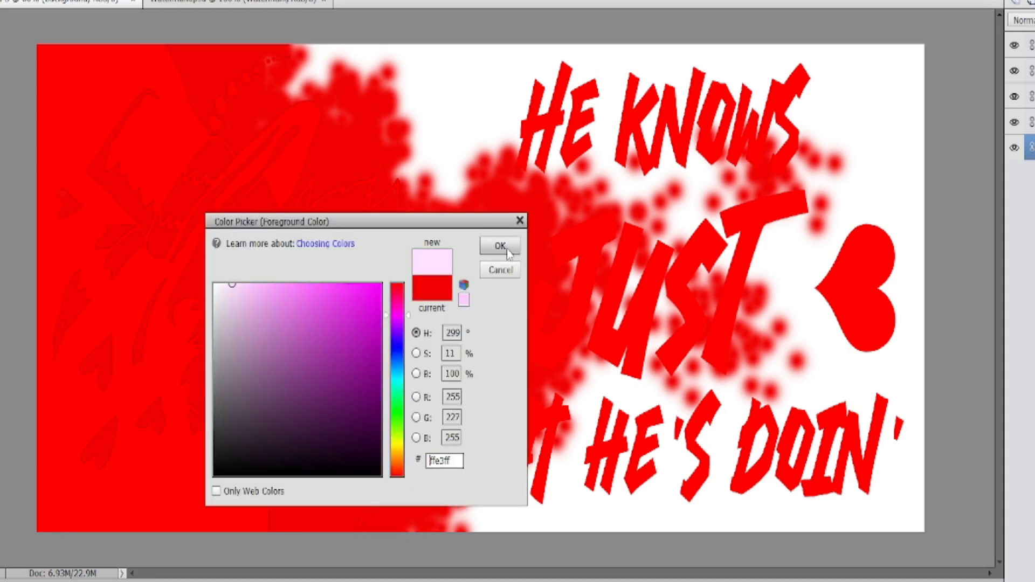
pyautogui.click(505, 248)
pyautogui.moveTo(259, 110)
pyautogui.mouseDown()
pyautogui.moveTo(257, 148)
pyautogui.moveTo(108, 134)
pyautogui.moveTo(92, 296)
pyautogui.moveTo(243, 351)
pyautogui.moveTo(241, 402)
pyautogui.moveTo(431, 367)
pyautogui.moveTo(523, 270)
pyautogui.moveTo(476, 270)
pyautogui.moveTo(690, 245)
pyautogui.moveTo(754, 409)
pyautogui.mouseUp()
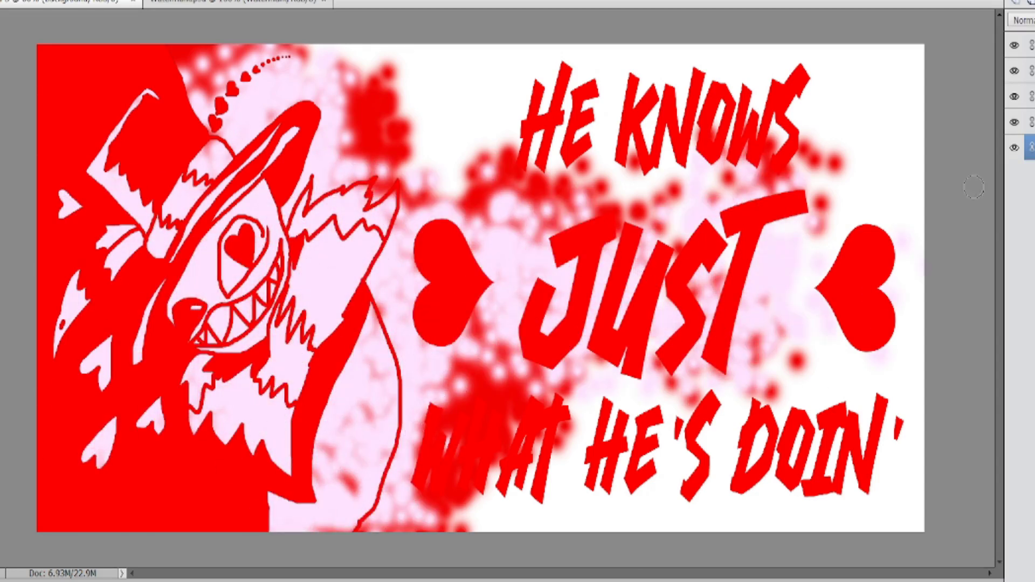
# - Delete the splattered background layer and paint black splatters on a new layer behind the character and lettering
pyautogui.press('Delete')
pyautogui.click(520, 231)
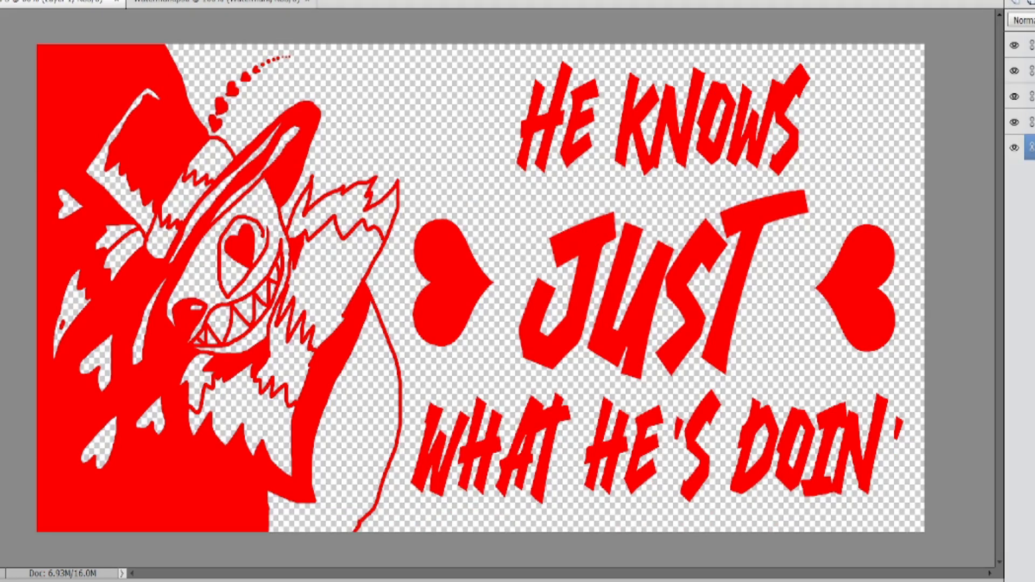
pyautogui.moveTo(251, 54)
pyautogui.mouseDown()
pyautogui.moveTo(162, 75)
pyautogui.moveTo(95, 334)
pyautogui.moveTo(254, 377)
pyautogui.moveTo(592, 311)
pyautogui.moveTo(369, 429)
pyautogui.moveTo(418, 219)
pyautogui.moveTo(593, 161)
pyautogui.moveTo(626, 225)
pyautogui.mouseUp()
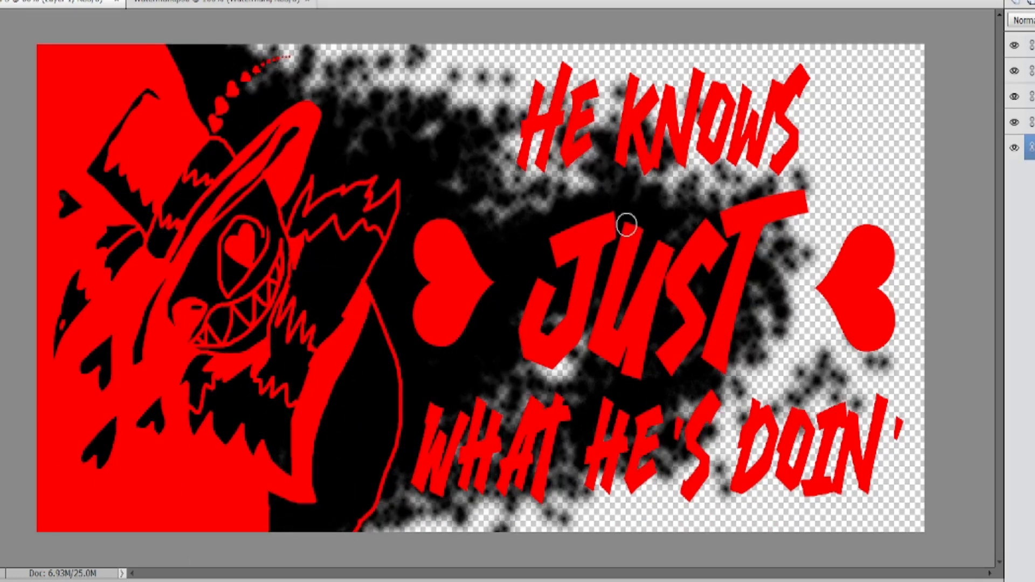
# - Paint red on the artwork layer along the edge beside the hat to blend it softly into the black
pyautogui.click(163, 258)
pyautogui.click(163, 259)
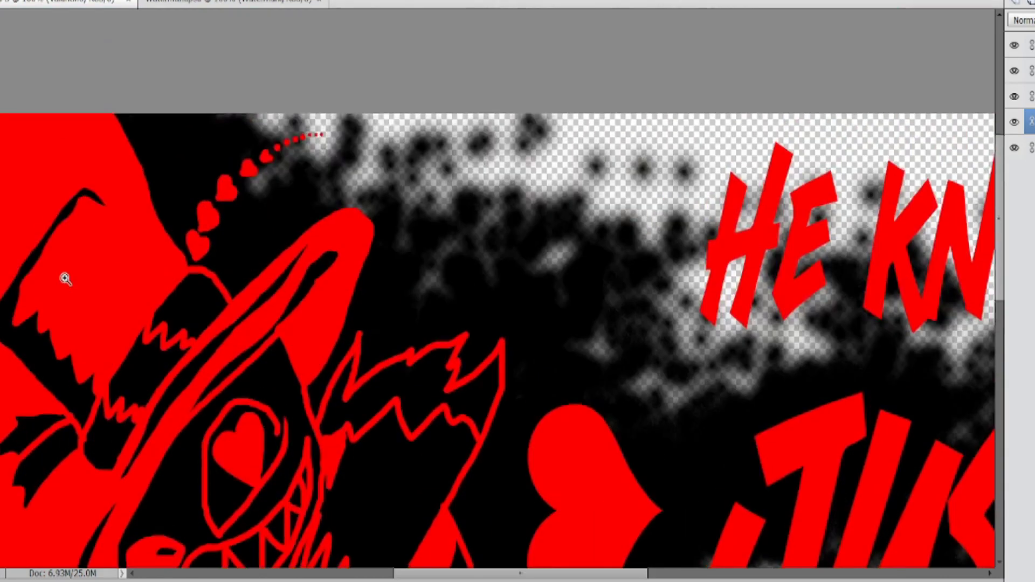
pyautogui.scroll(2, 64, 278)
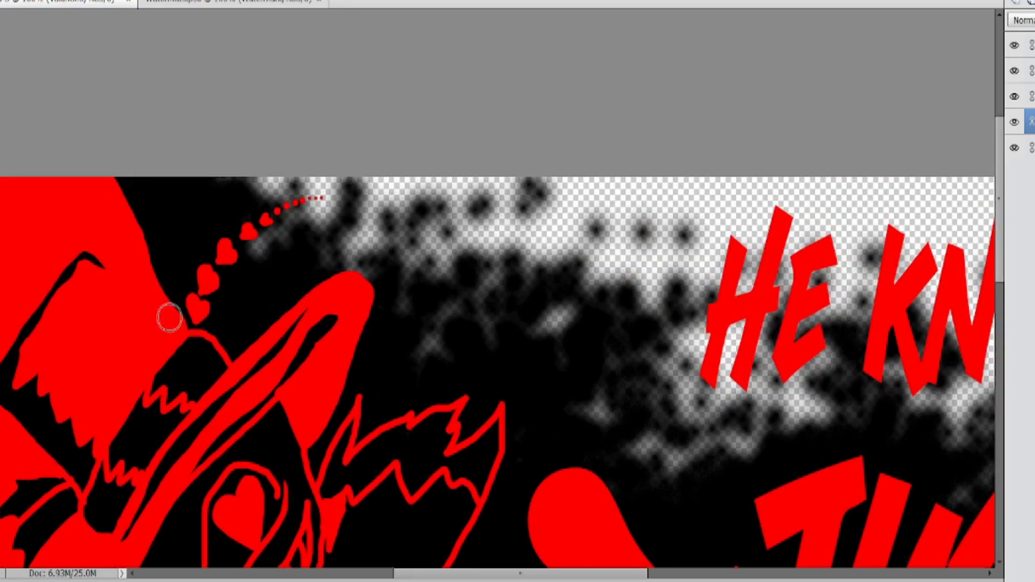
pyautogui.moveTo(154, 320)
pyautogui.mouseDown()
pyautogui.moveTo(123, 167)
pyautogui.moveTo(63, 220)
pyautogui.moveTo(169, 331)
pyautogui.moveTo(47, 198)
pyautogui.mouseUp()
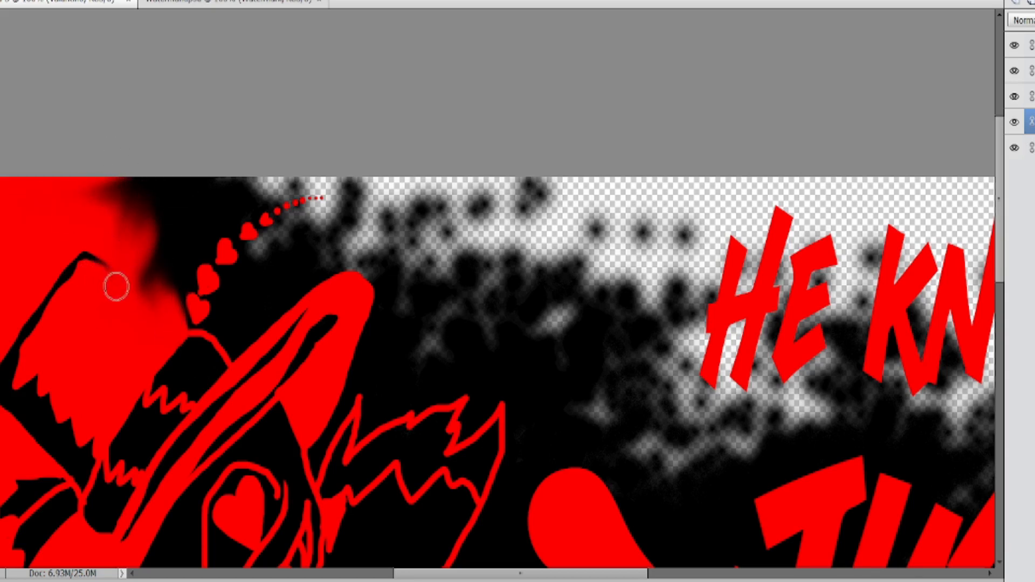
pyautogui.click(503, 252)
# - Switch to a small brush from the Default Brushes and paint red over the black outline at the hat's upper corner
pyautogui.rightClick(141, 461)
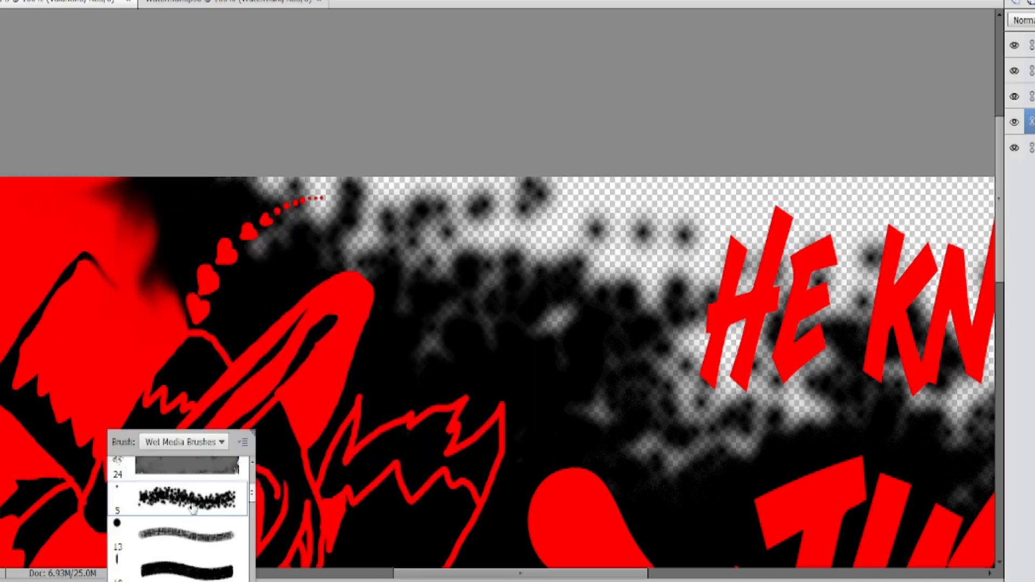
pyautogui.click(186, 442)
pyautogui.click(178, 493)
pyautogui.click(160, 267)
pyautogui.click(0, 0)
pyautogui.click(22, 0)
pyautogui.rightClick(105, 259)
pyautogui.click(186, 575)
pyautogui.moveTo(88, 258); pyautogui.dragTo(95, 261)
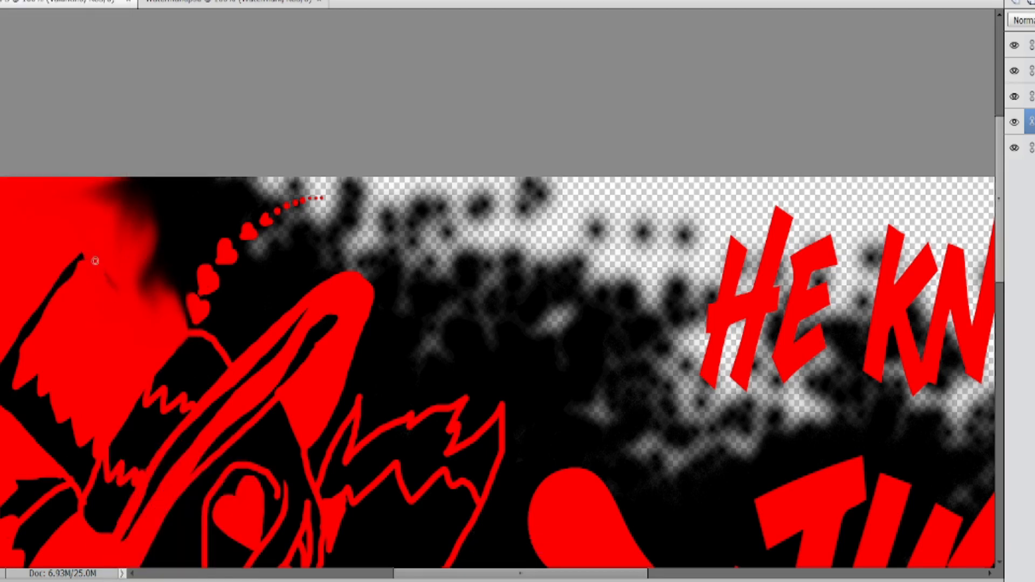
# - Sample the hat's red as the foreground color and add a new layer above the black splatters
pyautogui.click(0, 377)
pyautogui.click(100, 345)
pyautogui.click(500, 246)
pyautogui.hotkey('ctrl', 'shift', 'alt', 'n')
pyautogui.hotkey('ctrl', '0')
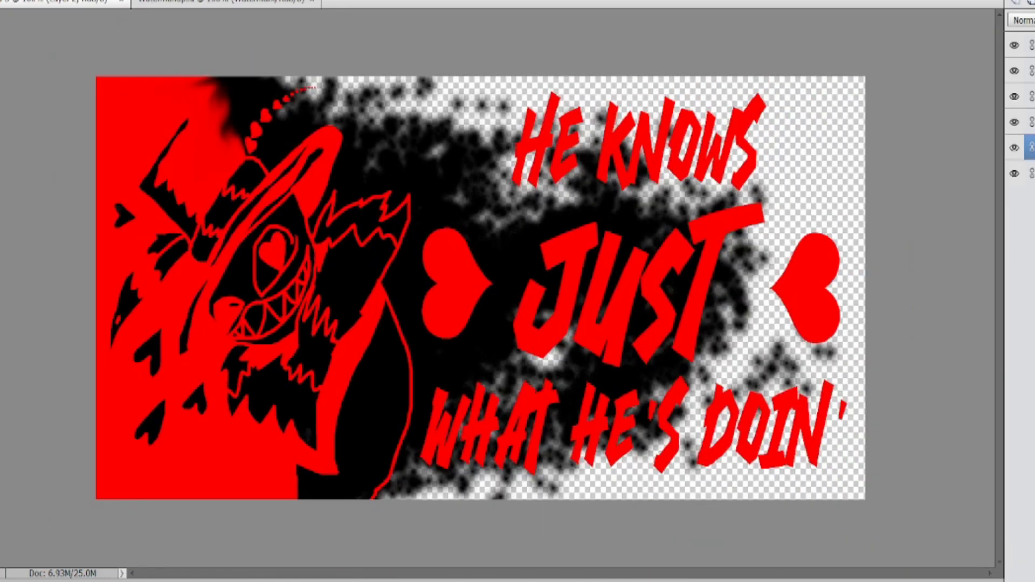
# - Choose a splatter brush and paint translucent dark red splatters over the black around the character's hat, face and arm
pyautogui.click(162, 581)
pyautogui.click(186, 442)
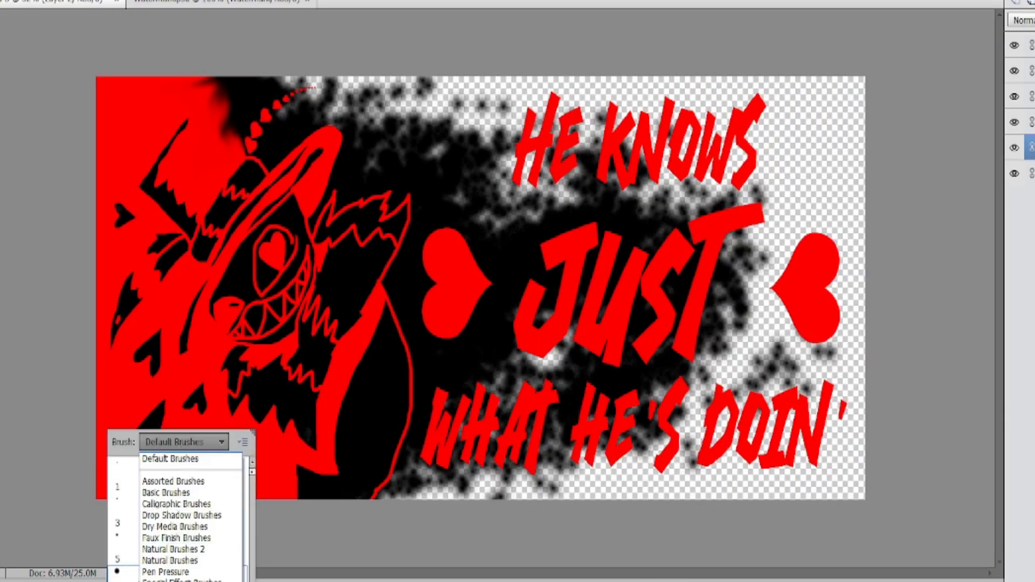
pyautogui.click(186, 527)
pyautogui.click(192, 507)
pyautogui.click(271, 248)
pyautogui.moveTo(181, 221)
pyautogui.mouseDown()
pyautogui.moveTo(291, 157)
pyautogui.moveTo(490, 307)
pyautogui.moveTo(382, 312)
pyautogui.moveTo(232, 372)
pyautogui.mouseUp()
pyautogui.hotkey('ctrl', 'alt', 'z')
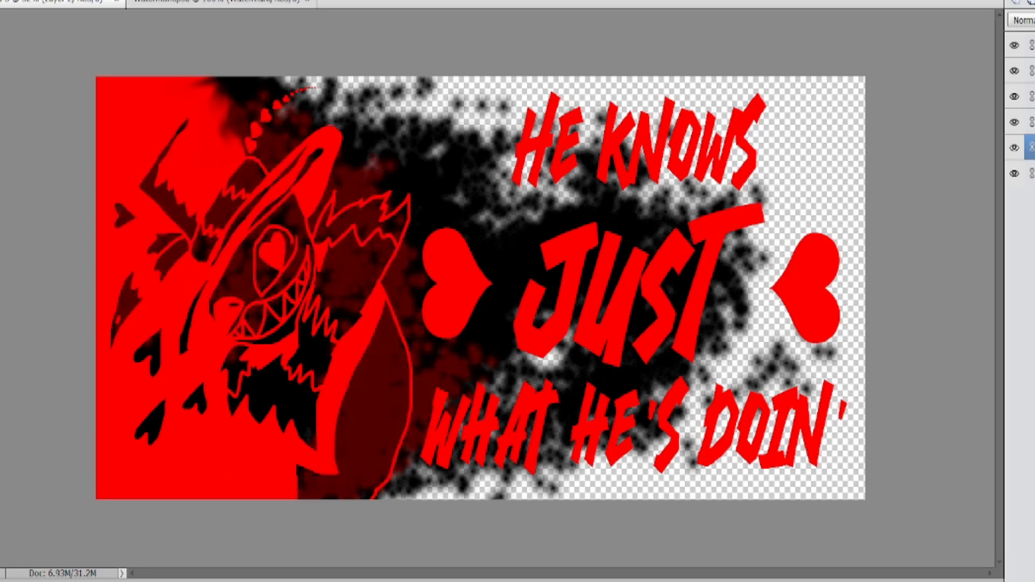
pyautogui.moveTo(262, 79); pyautogui.dragTo(269, 120)
# - Paint light pink splatters over the character's fur, hat and eye on a new layer and lower that layer's opacity
pyautogui.click(397, 310)
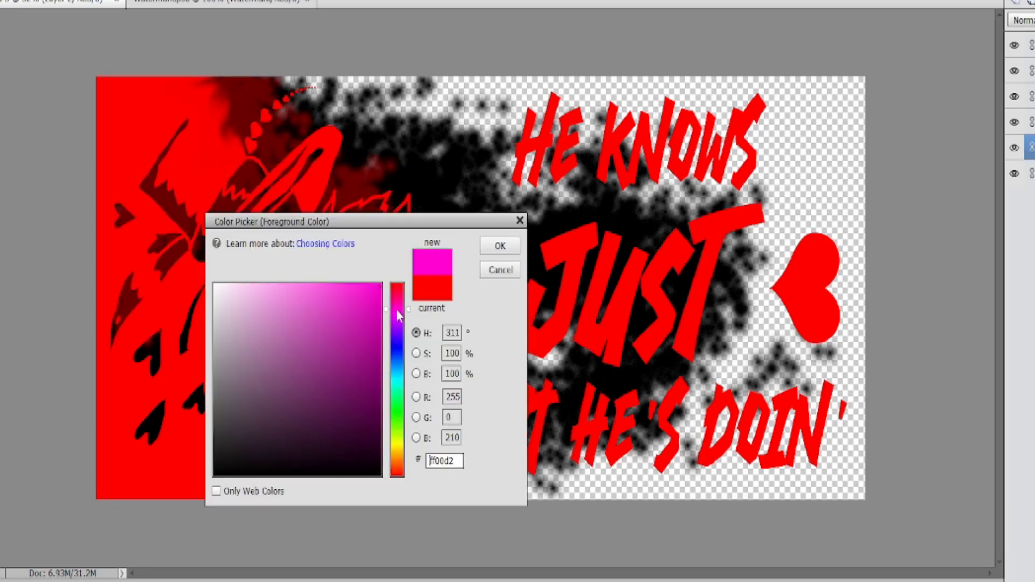
pyautogui.click(251, 285)
pyautogui.click(501, 248)
pyautogui.click(501, 246)
pyautogui.moveTo(425, 327)
pyautogui.mouseDown()
pyautogui.moveTo(345, 281)
pyautogui.moveTo(281, 388)
pyautogui.moveTo(160, 261)
pyautogui.moveTo(120, 326)
pyautogui.mouseUp()
pyautogui.moveTo(243, 124); pyautogui.dragTo(276, 150)
pyautogui.moveTo(193, 384); pyautogui.dragTo(152, 431)
pyautogui.moveTo(151, 345); pyautogui.dragTo(161, 403)
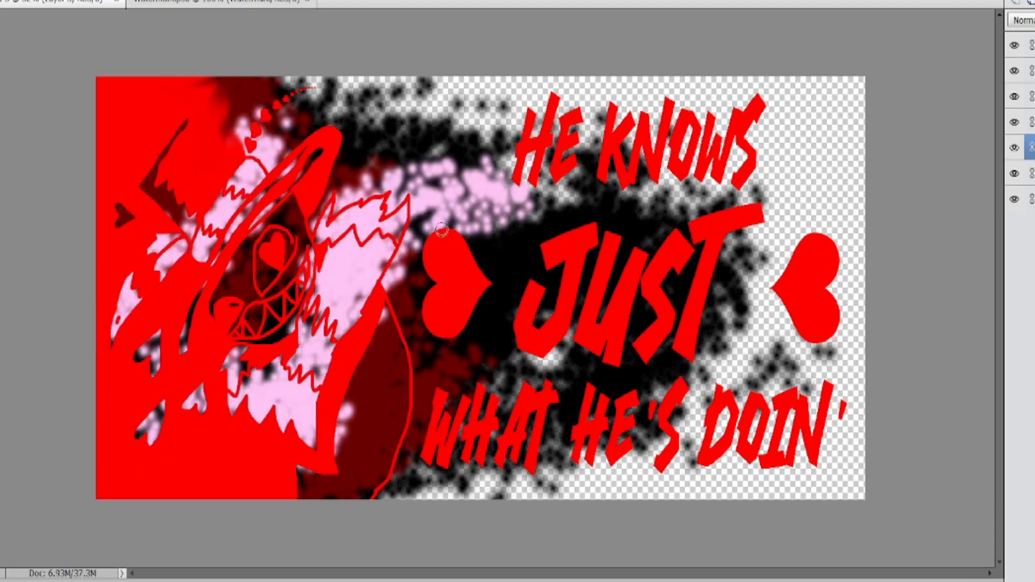
pyautogui.moveTo(269, 282); pyautogui.dragTo(292, 237)
pyautogui.moveTo(1034, 20); pyautogui.dragTo(1030, 20)
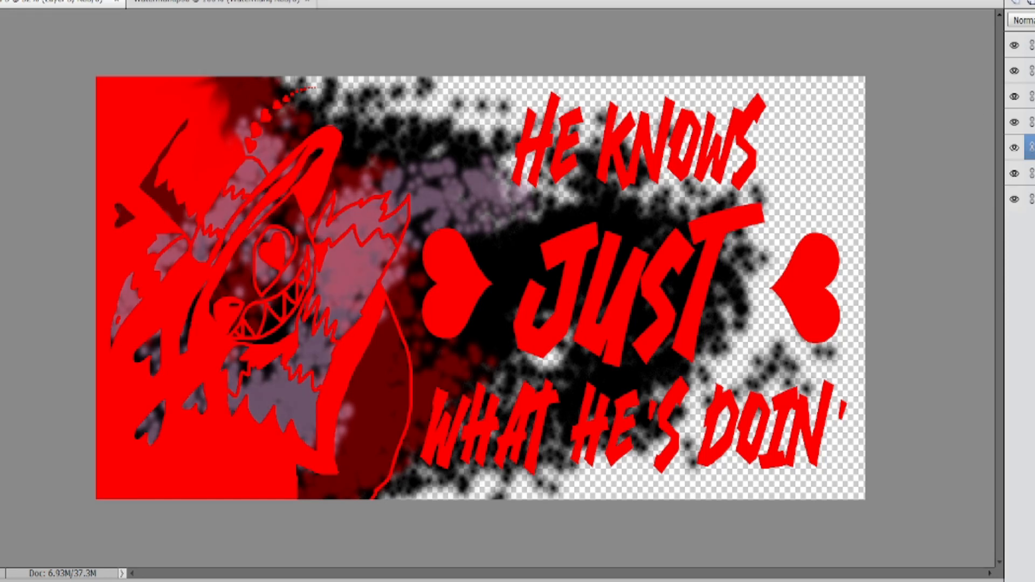
# - Add another layer of light pink splatters over the fur, eye, teeth and area behind the lettering, and reduce its opacity
pyautogui.hotkey('ctrl', 'shift', 'alt', 'n')
pyautogui.moveTo(246, 363)
pyautogui.mouseDown()
pyautogui.moveTo(302, 377)
pyautogui.moveTo(399, 194)
pyautogui.moveTo(423, 337)
pyautogui.moveTo(455, 120)
pyautogui.mouseUp()
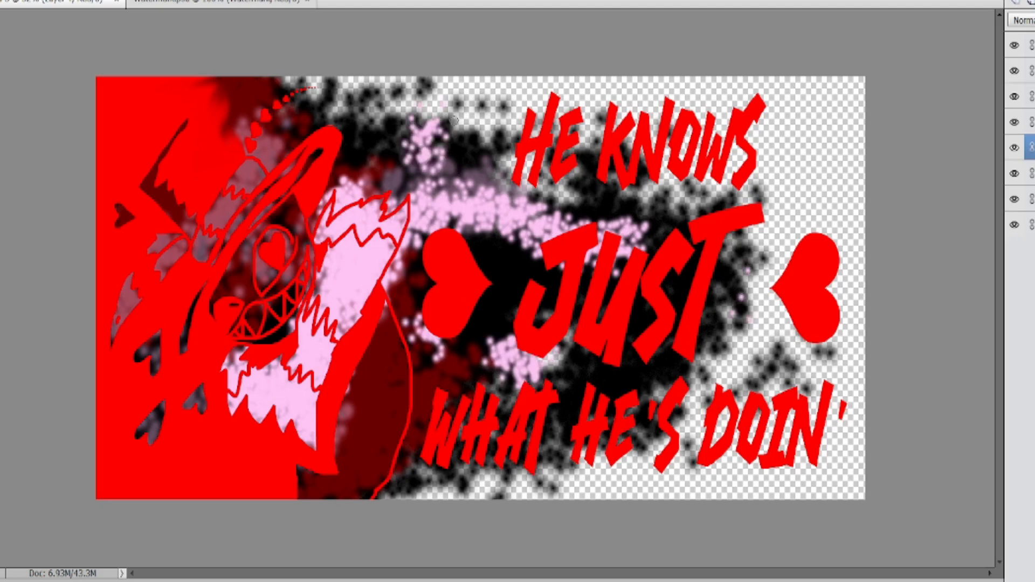
pyautogui.moveTo(173, 250); pyautogui.dragTo(122, 323)
pyautogui.moveTo(207, 246)
pyautogui.mouseDown()
pyautogui.moveTo(282, 147)
pyautogui.moveTo(186, 232)
pyautogui.mouseUp()
pyautogui.moveTo(264, 278); pyautogui.dragTo(287, 237)
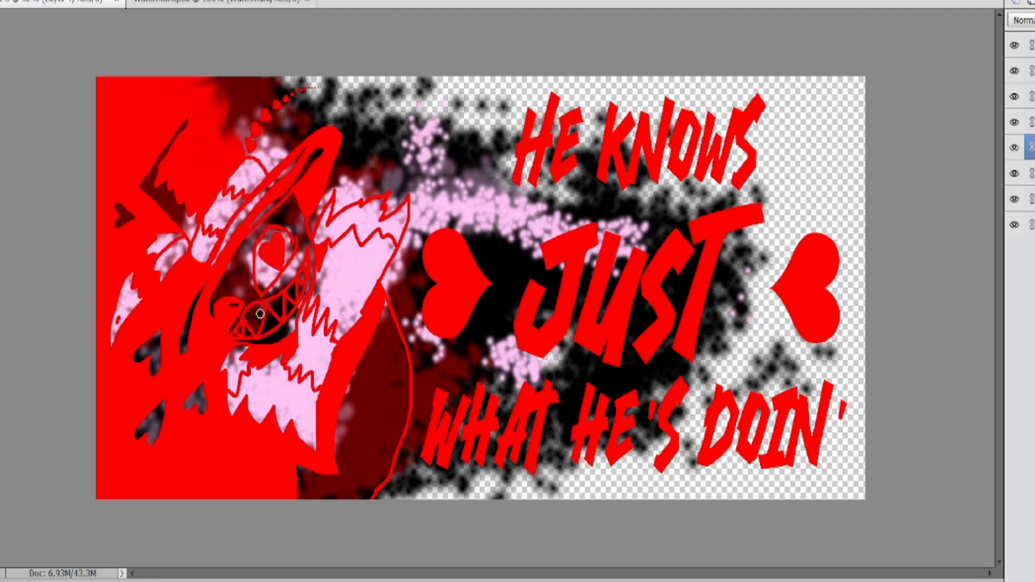
pyautogui.moveTo(260, 314)
pyautogui.mouseDown()
pyautogui.moveTo(294, 286)
pyautogui.moveTo(280, 323)
pyautogui.mouseUp()
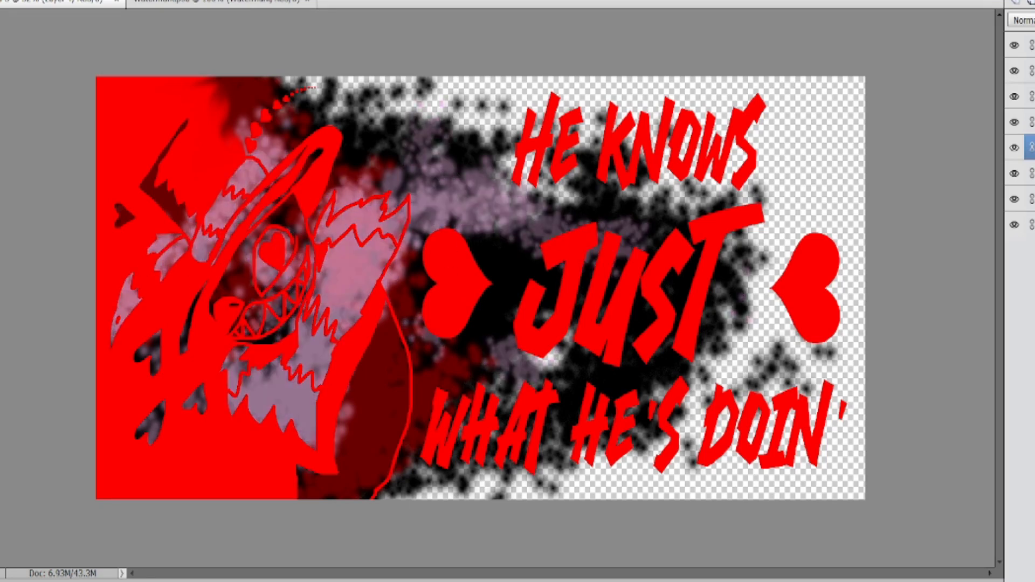